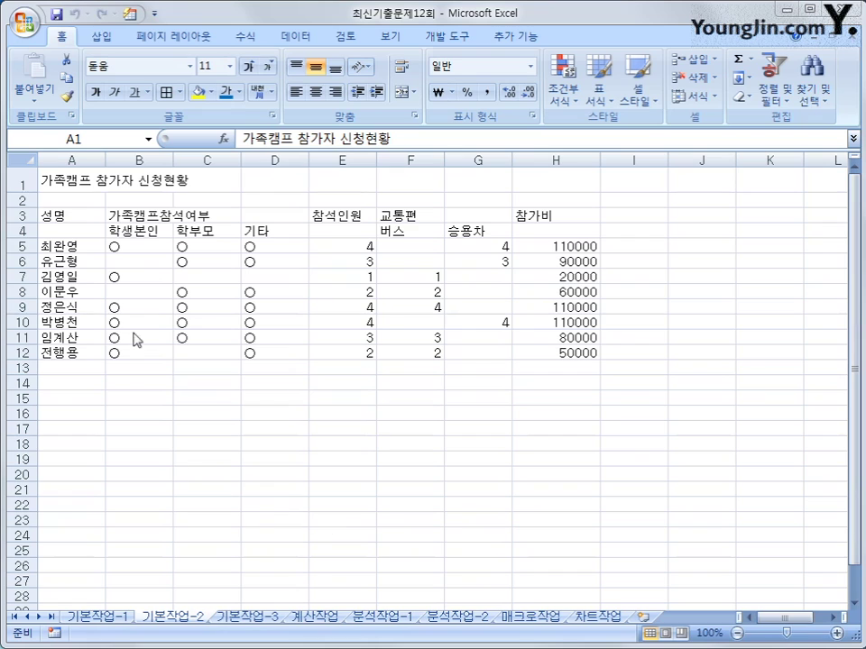
Merge and center the title across A1:H1.
left_click(64, 178)
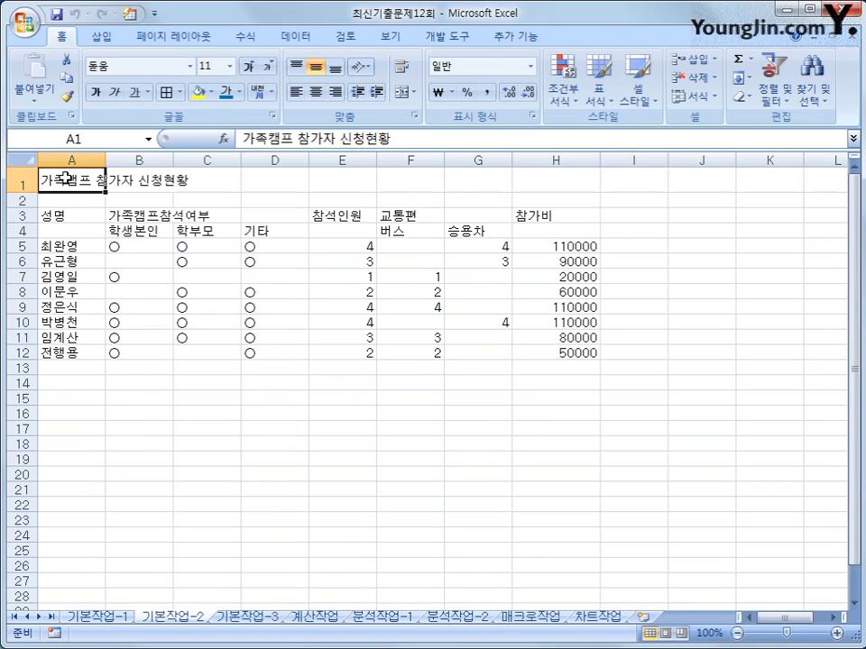
left_click_drag(65, 178, 561, 180)
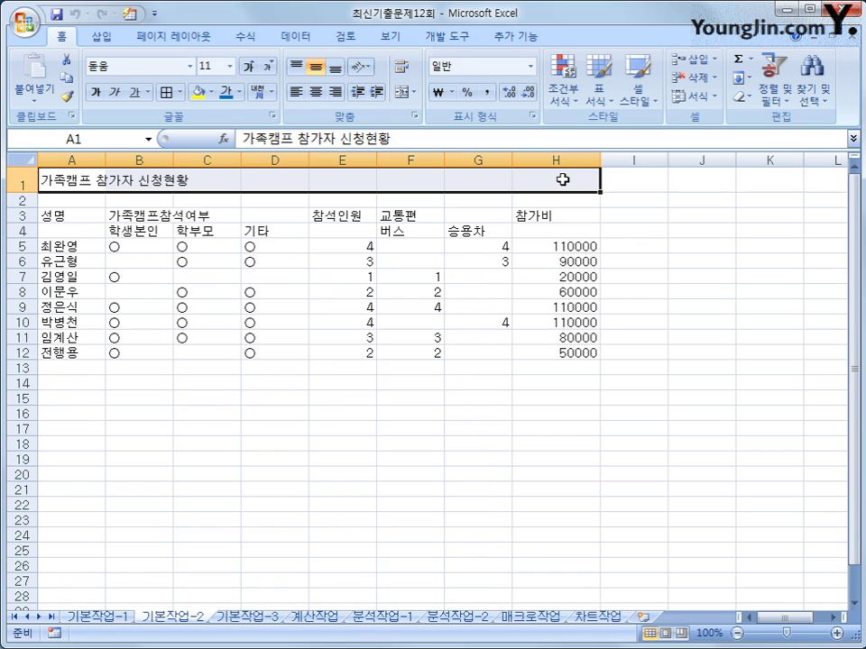
left_click(399, 93)
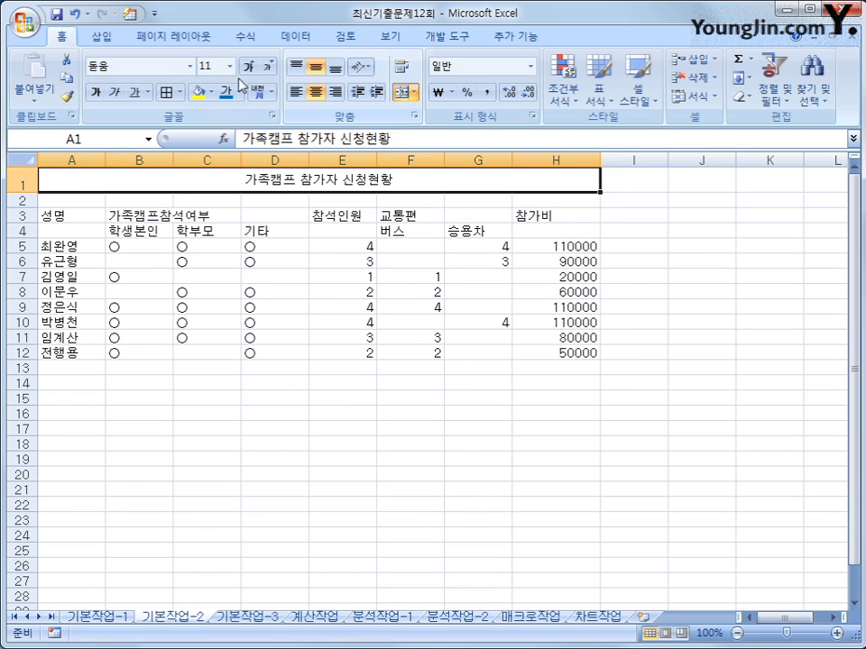
Format the merged title in 굴림체, size 16, bold and underlined.
left_click(188, 67)
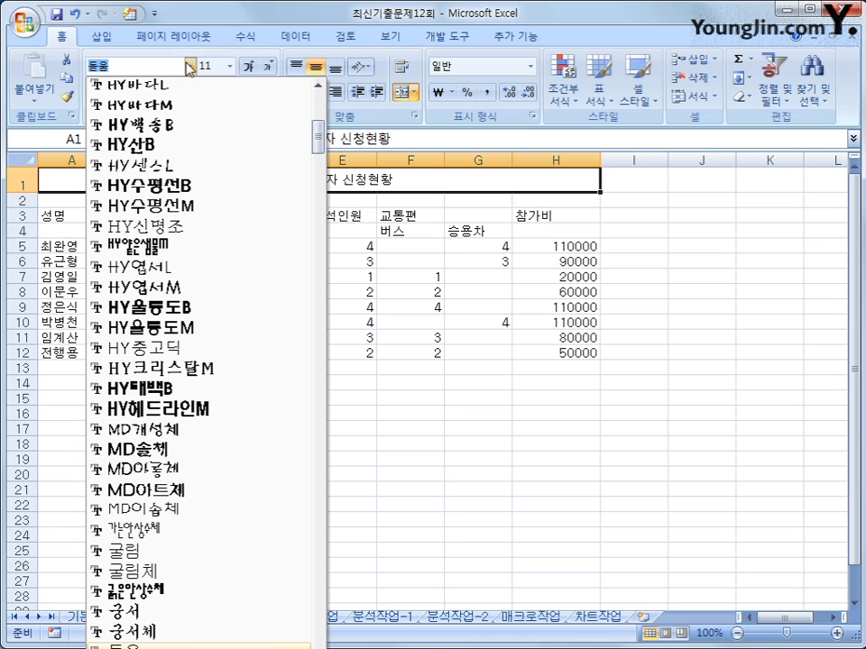
left_click_drag(320, 142, 318, 175)
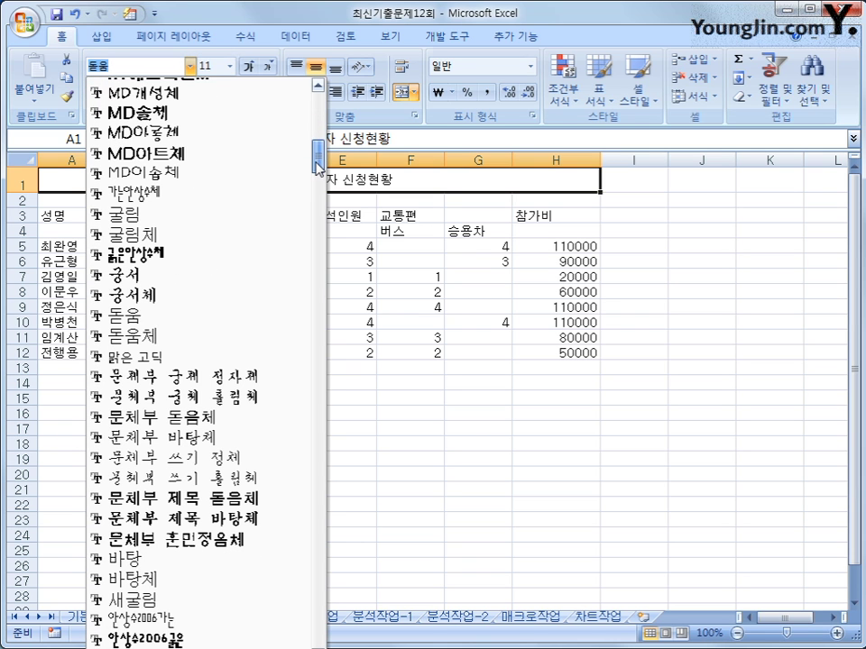
left_click(232, 247)
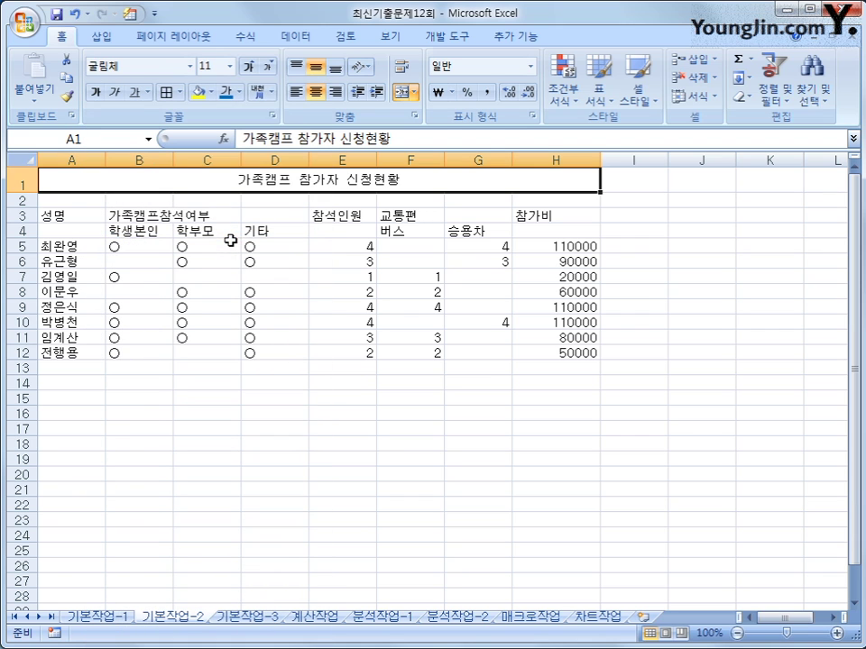
left_click(231, 66)
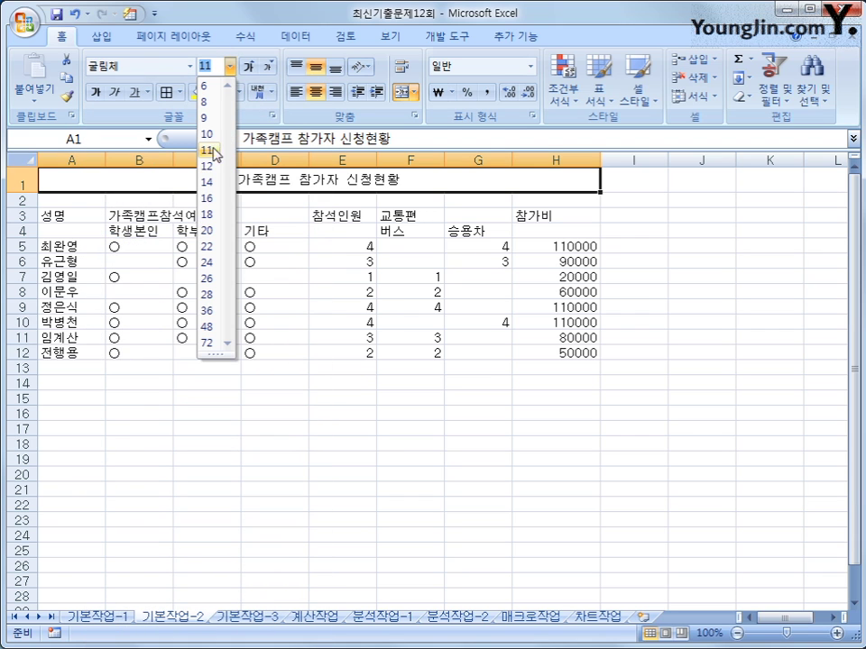
left_click(208, 196)
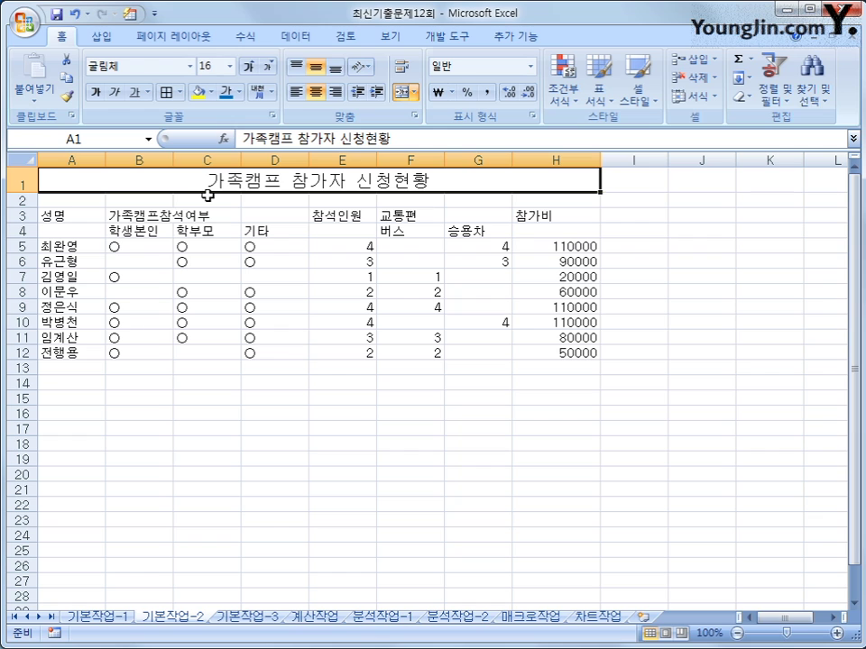
left_click(98, 93)
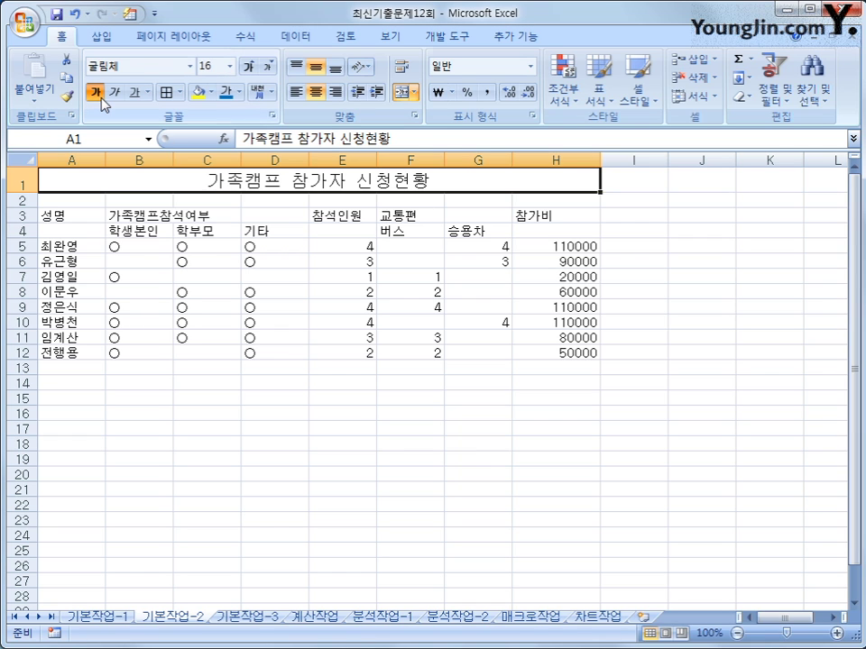
left_click(131, 96)
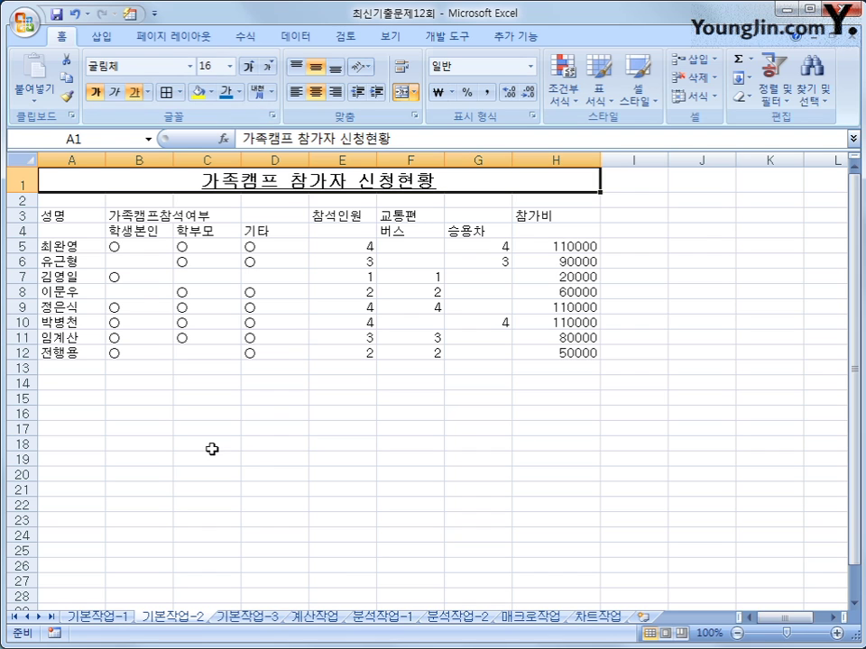
Apply all borders to the table range A3:H12 and center its contents horizontally.
left_click_drag(84, 220, 546, 352)
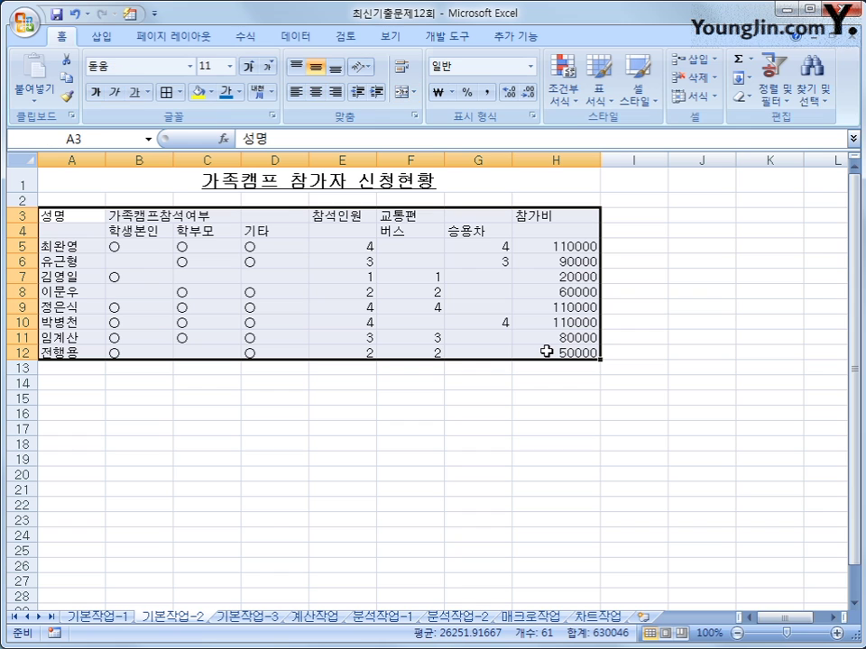
left_click(179, 92)
left_click(177, 236)
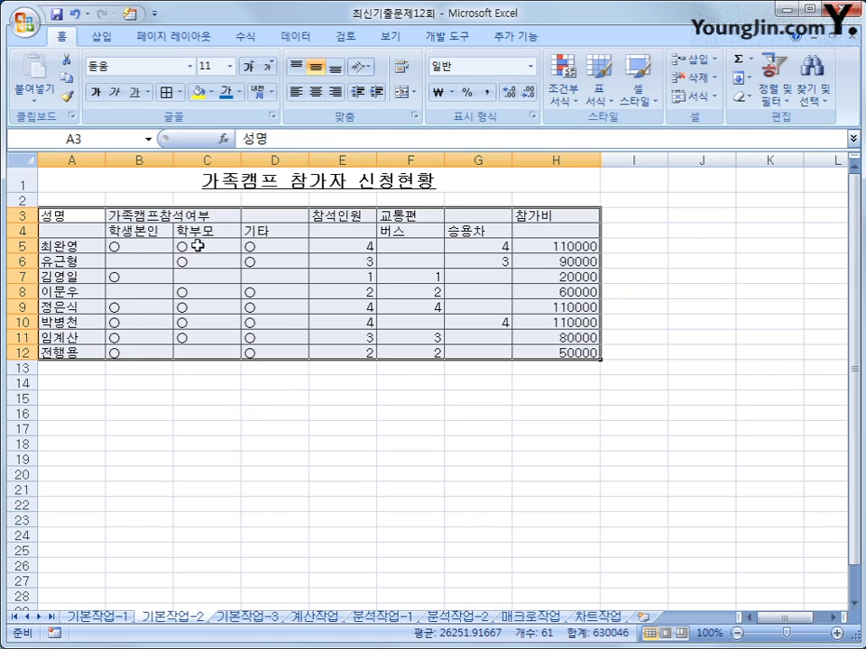
left_click(317, 93)
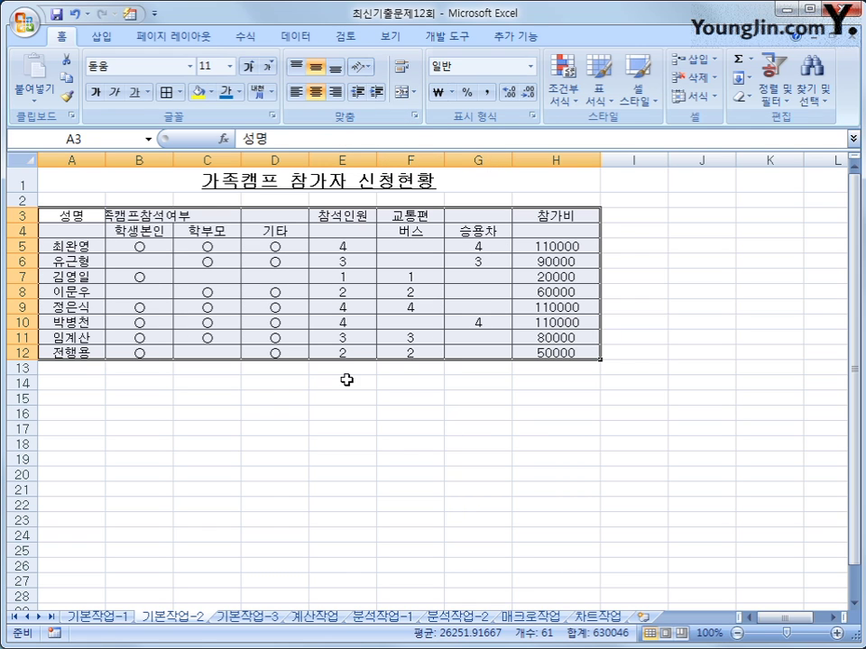
Merge and center the header ranges A3:A4, B3:D3, E3:E4, F3:G3 and H3:H4.
mouse_move(64, 216)
left_mouse_down()
mouse_move(71, 238)
mouse_move(72, 223)
left_mouse_up()
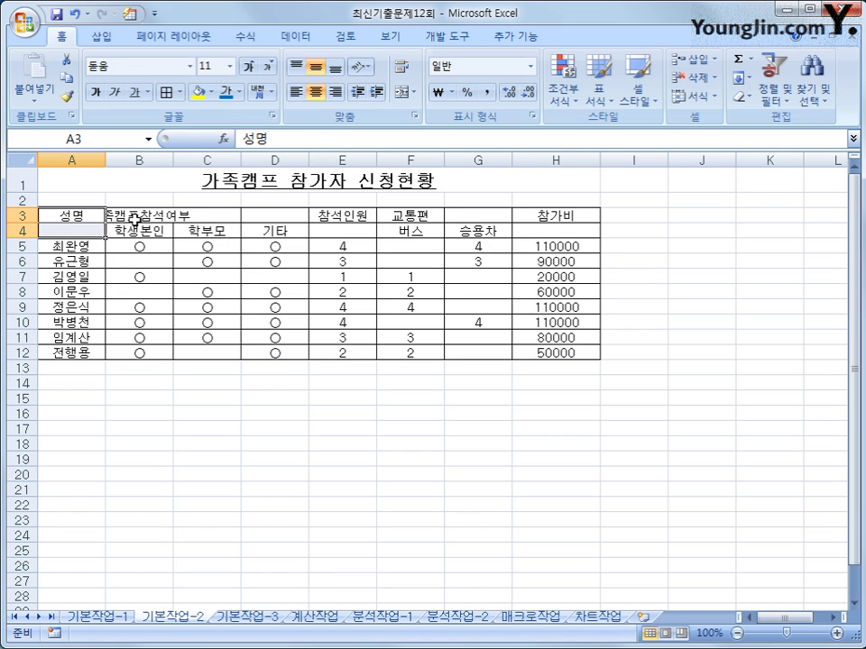
left_click_drag(138, 216, 247, 214)
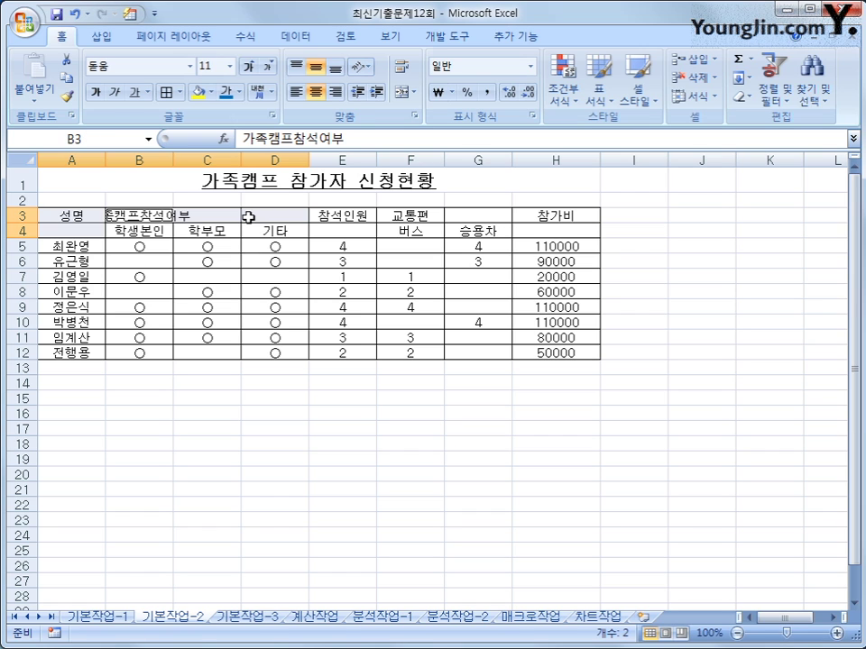
left_click_drag(324, 218, 327, 227)
left_click_drag(413, 216, 487, 216)
left_click_drag(548, 211, 548, 228)
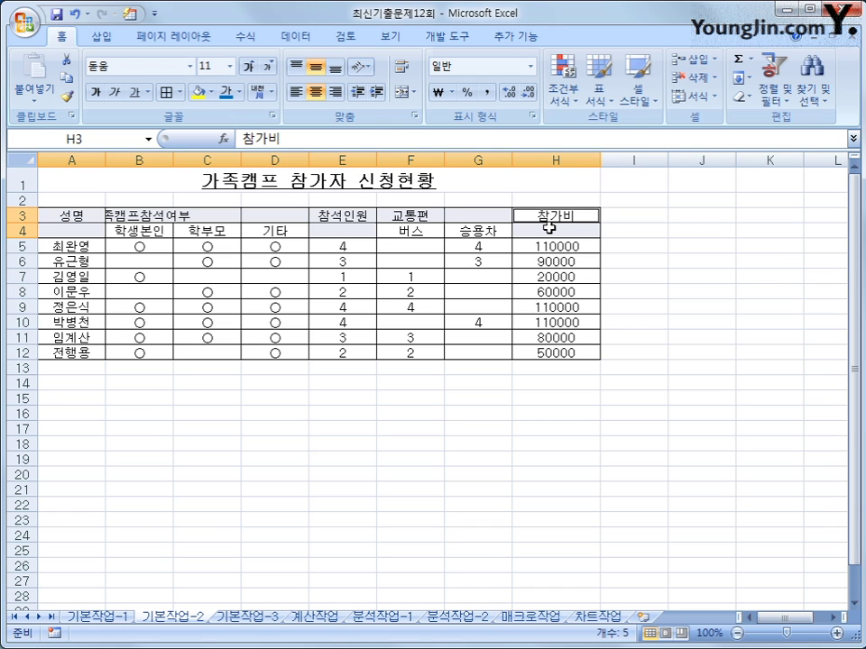
left_click(400, 97)
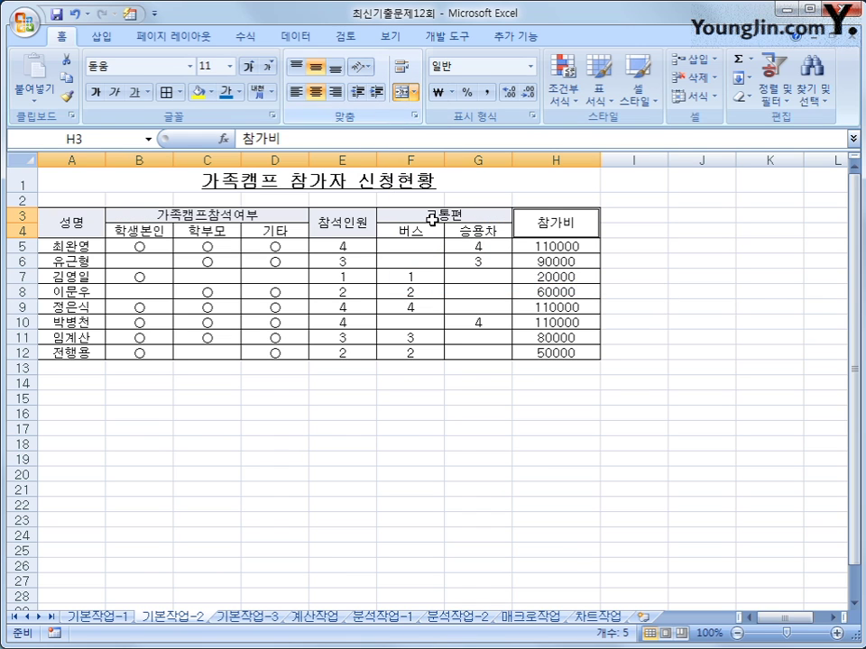
left_click(575, 554)
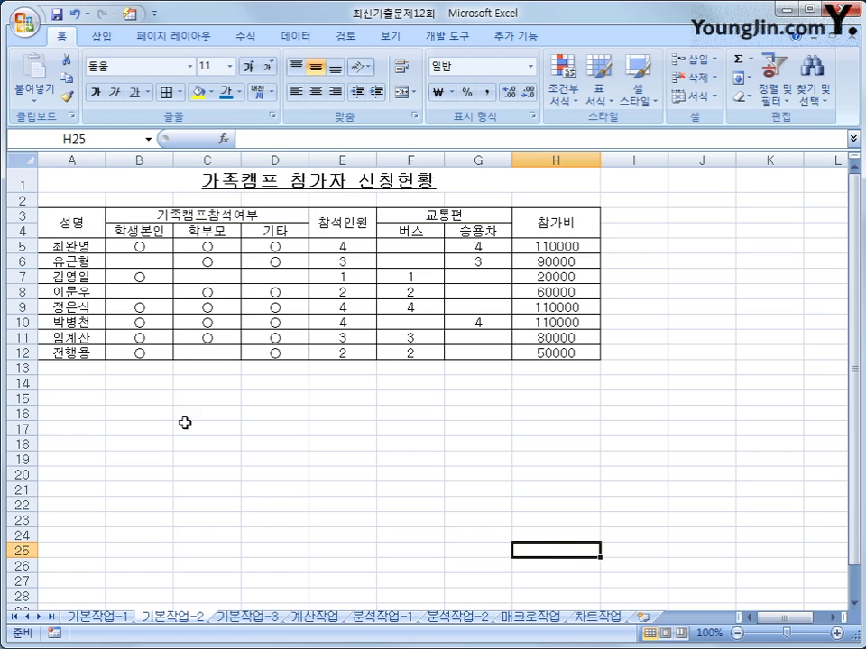
Define the name 참가자명단 for the range A5:A12.
left_click_drag(85, 245, 92, 351)
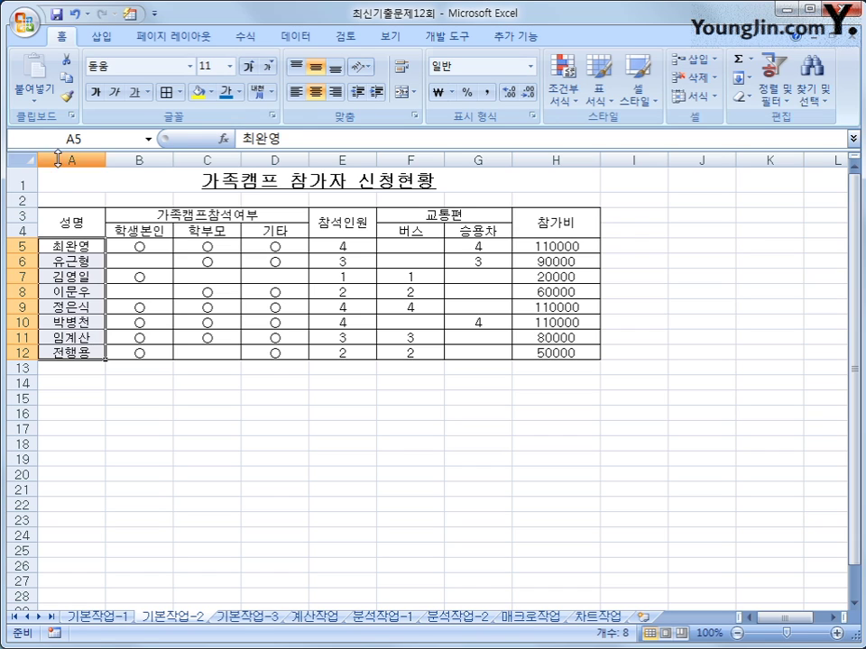
left_click(97, 139)
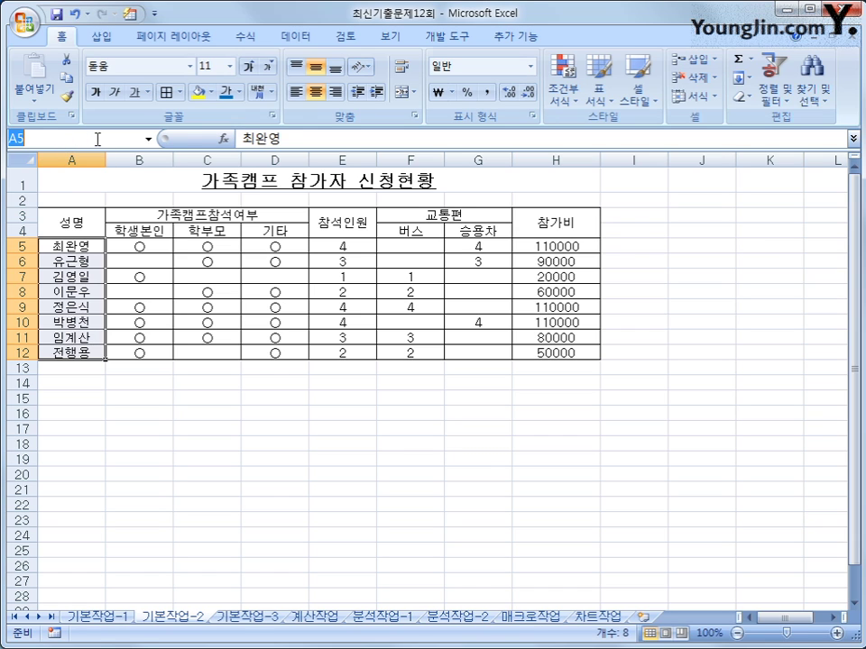
type("참가자명단")
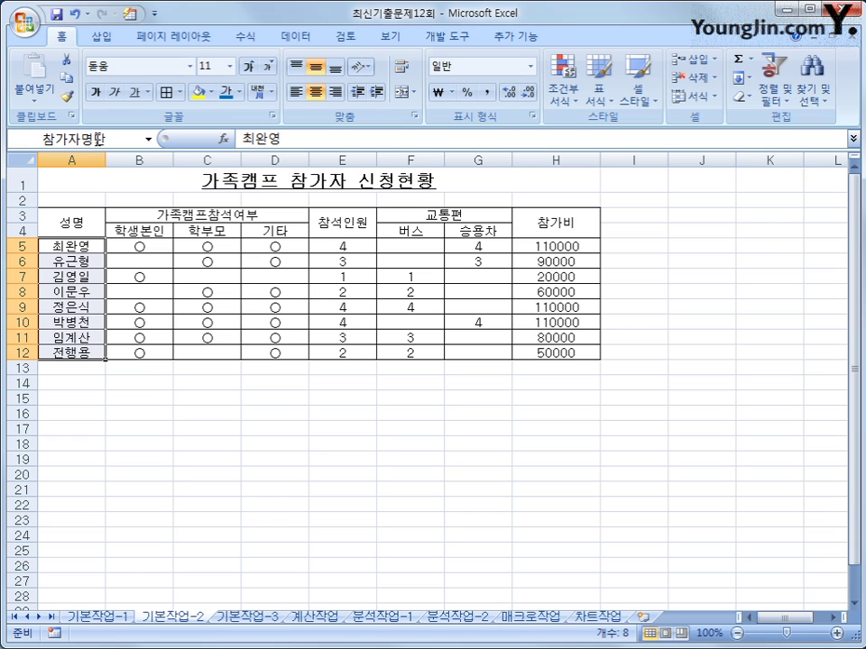
key("Return")
Apply the currency (통화) number format to the 참가비 values in H5:H12.
left_click_drag(572, 246, 563, 351)
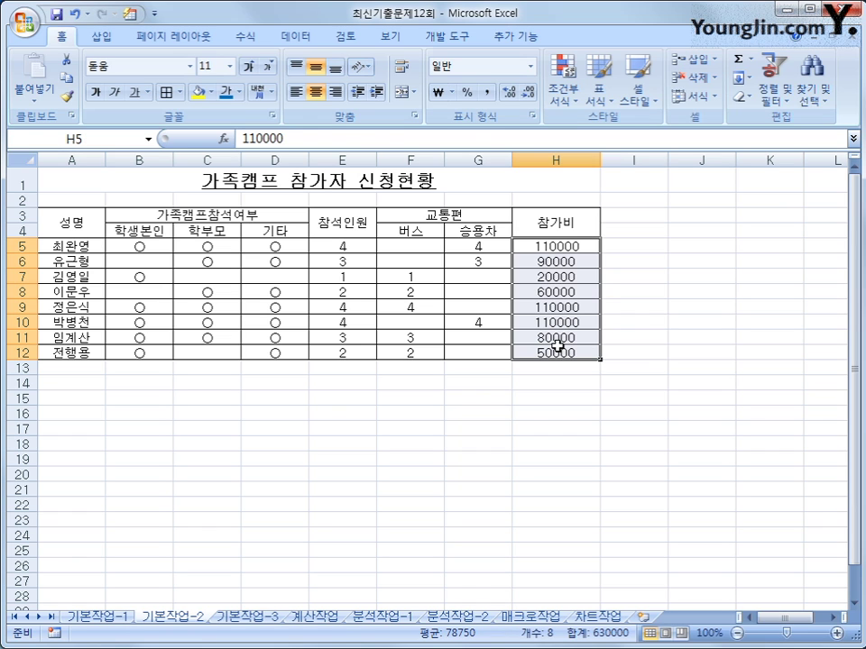
left_click(530, 66)
left_click(494, 169)
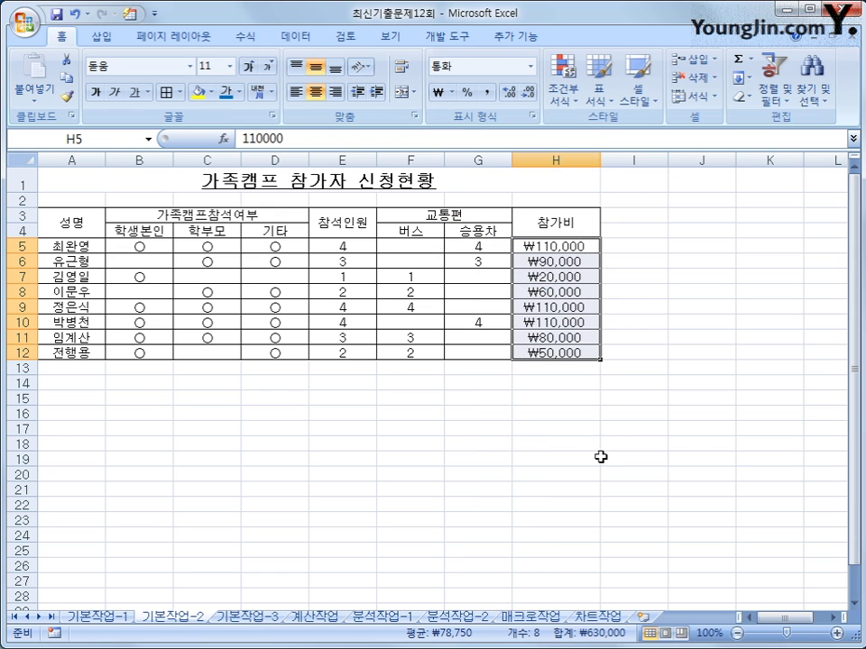
left_click(602, 459)
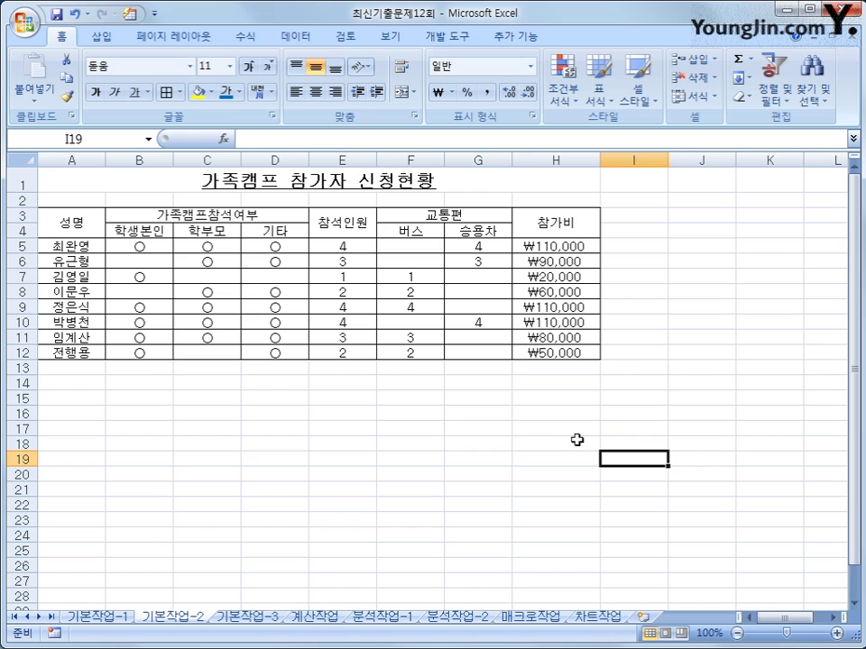
On sheet 기본작업-3, start a new formula-based conditional formatting rule for A4:H12.
left_click(270, 616)
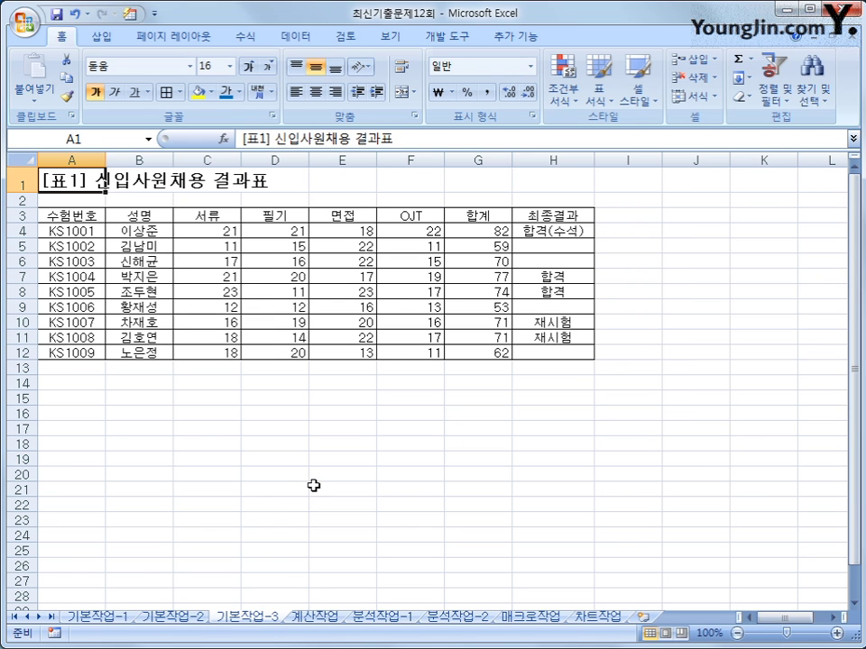
left_click_drag(71, 231, 548, 352)
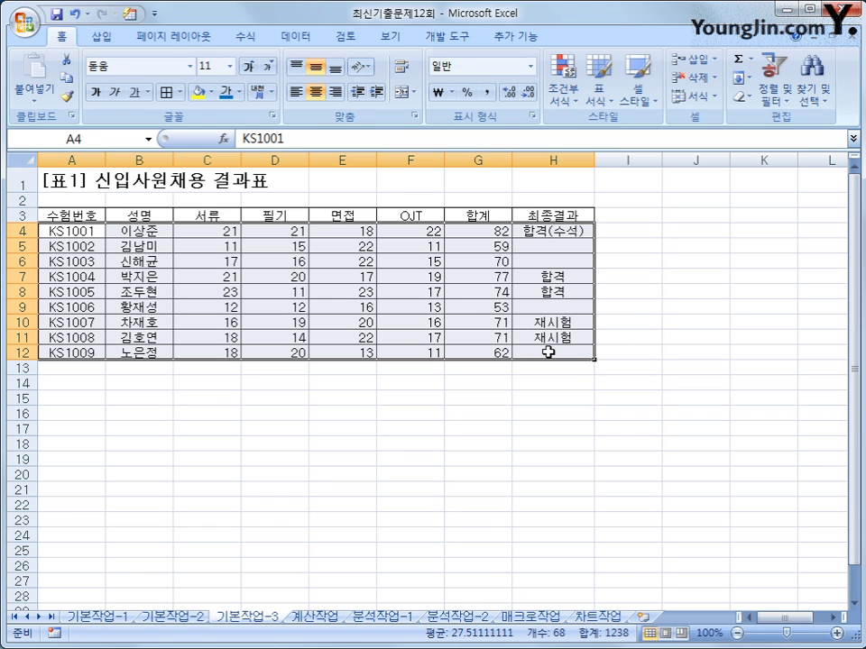
left_click(575, 94)
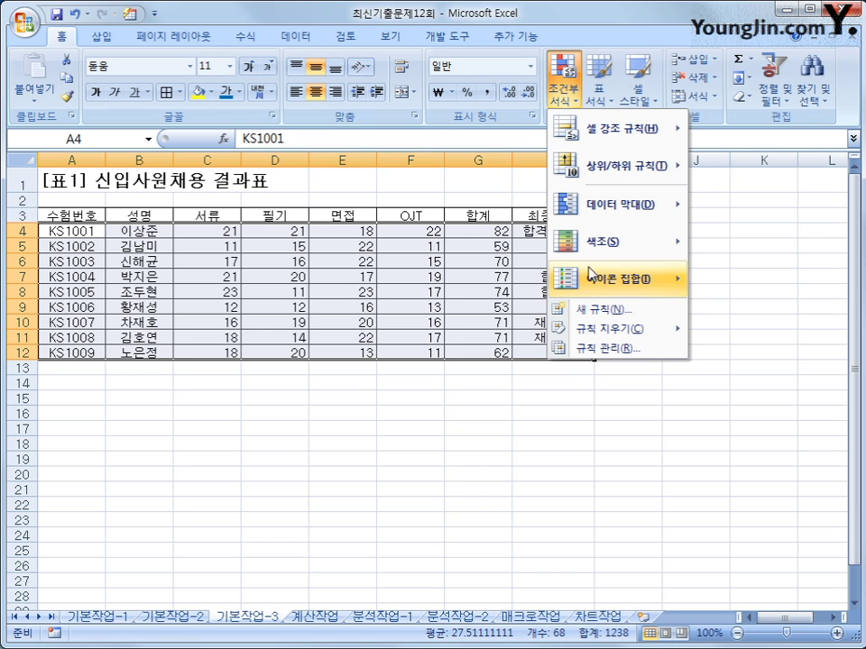
left_click(595, 311)
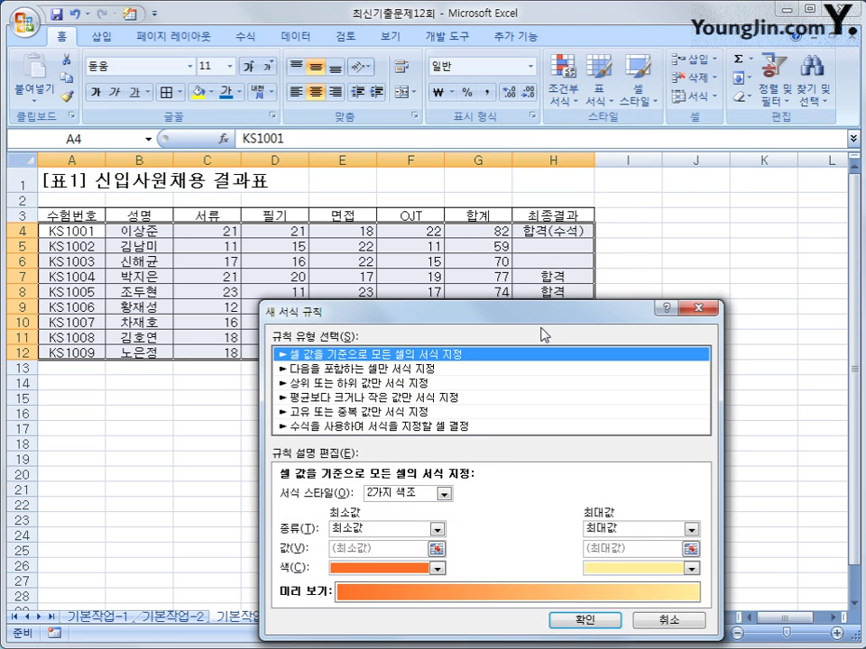
left_click_drag(532, 356, 532, 221)
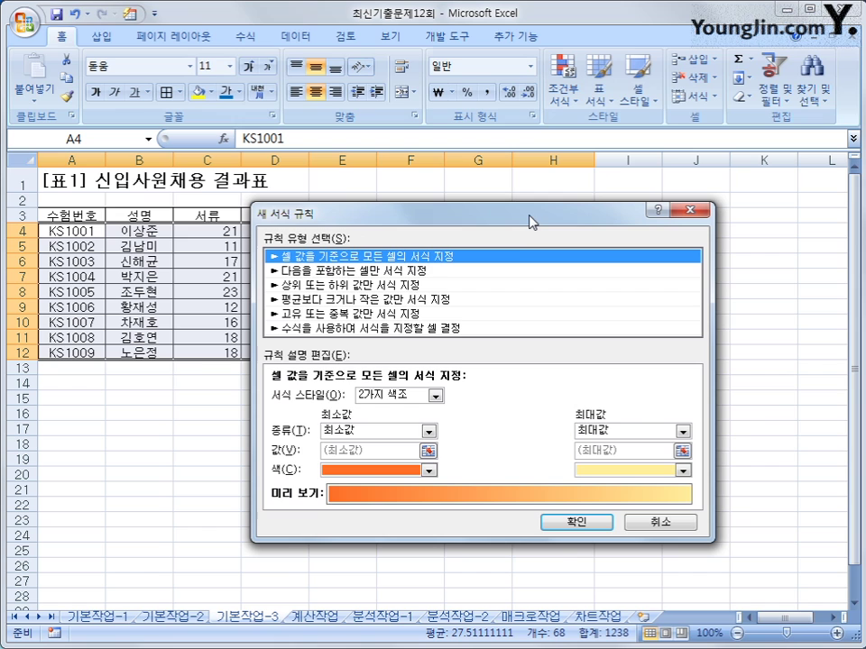
left_click(471, 329)
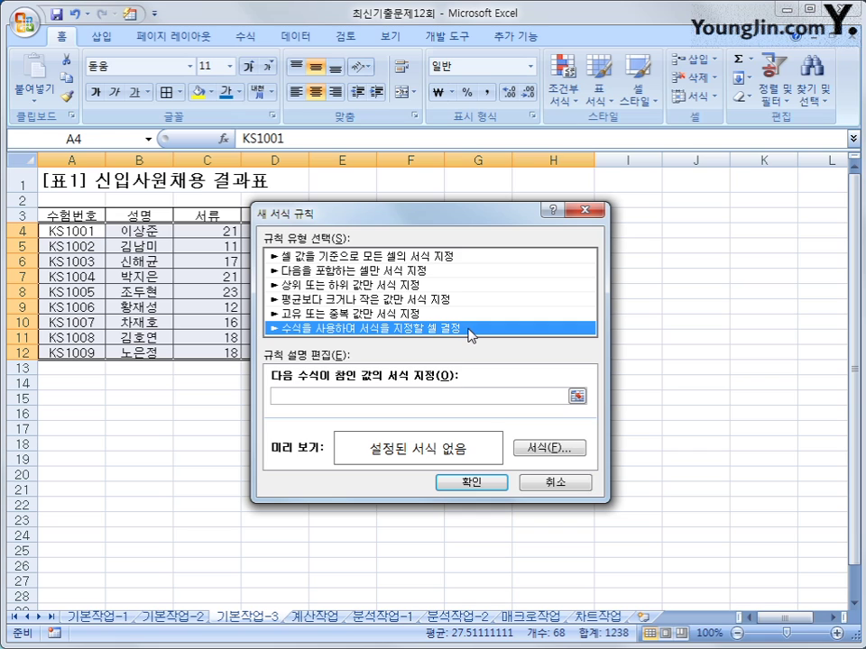
Begin the rule's formula as an OR function with the row-wise first condition $G4<60.
left_click(453, 394)
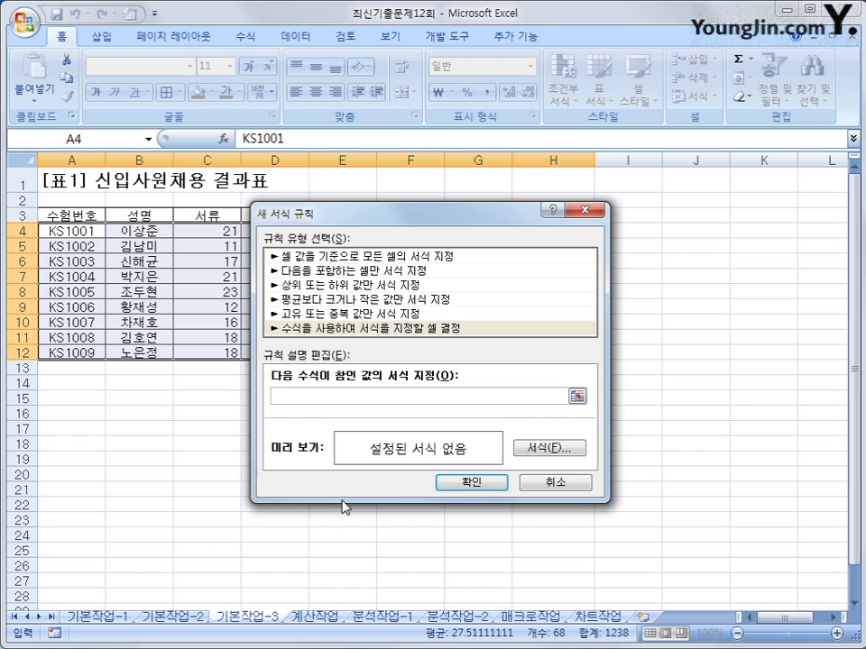
type("ㅋ")
key("BackSpace")
type("=or(")
left_click_drag(444, 211, 490, 271)
left_click(490, 232)
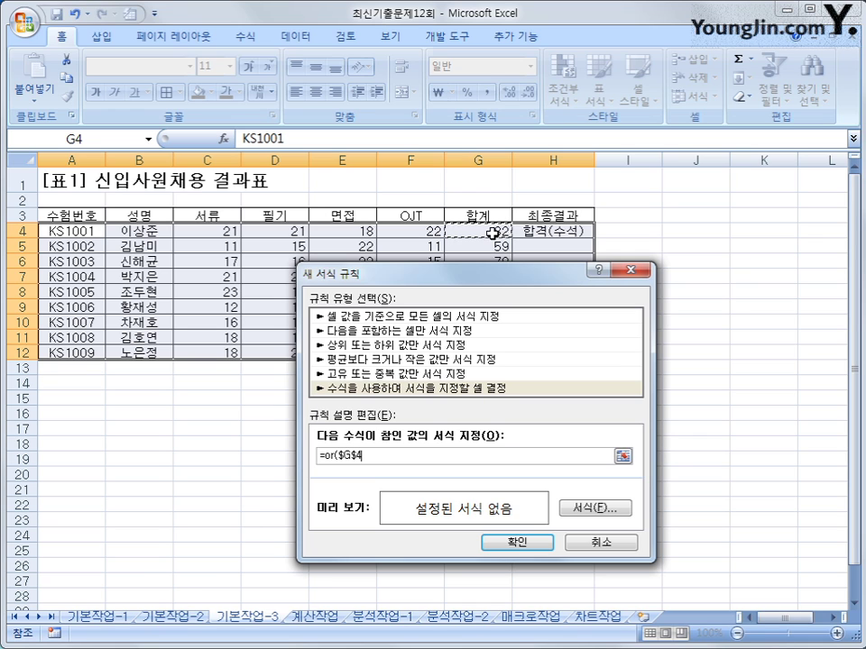
key("F4")
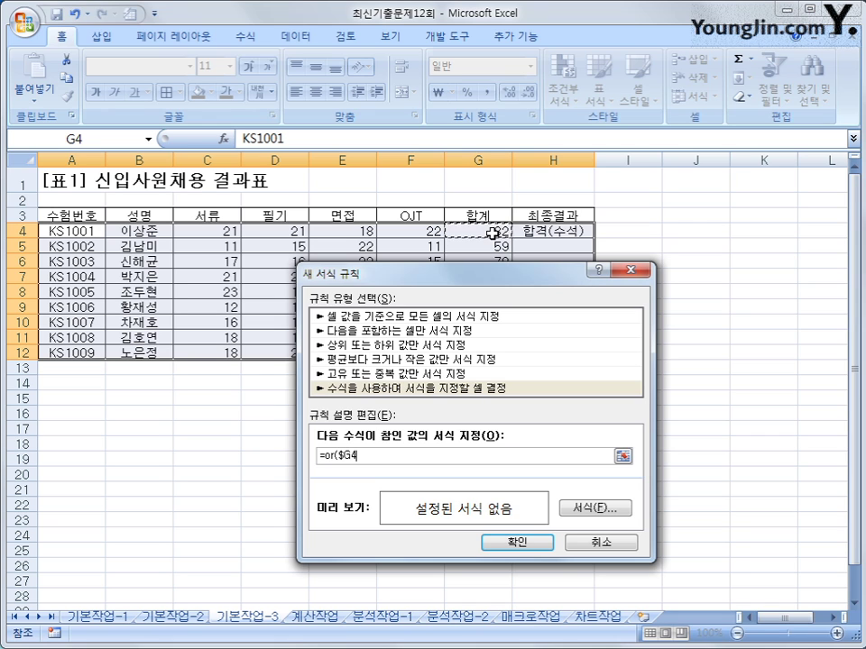
key("F4")
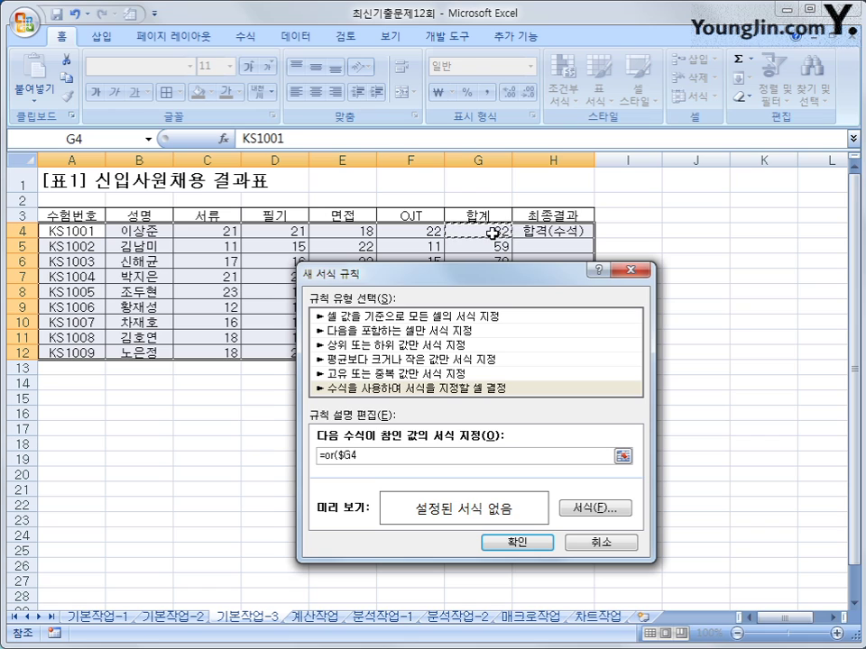
type("<6")
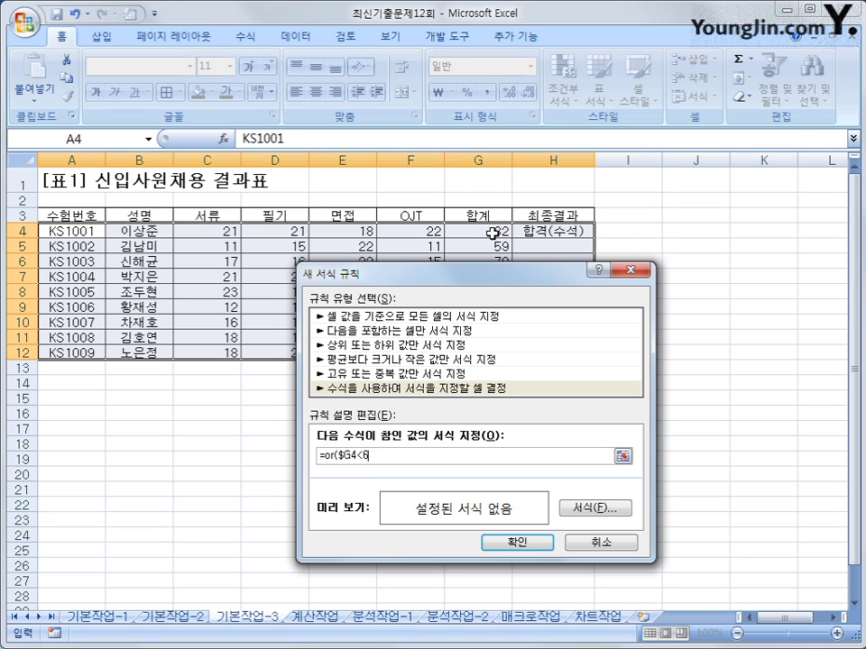
type("0,")
Add the second OR condition $H4="재시험" and close the rule's formula.
left_click(525, 233)
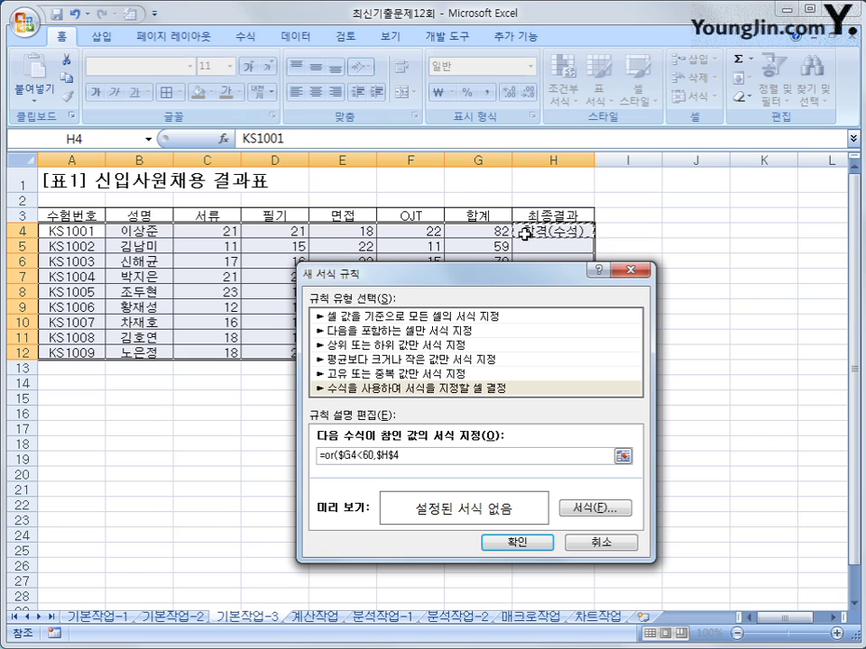
key("F4")
key("F4")
type("=")
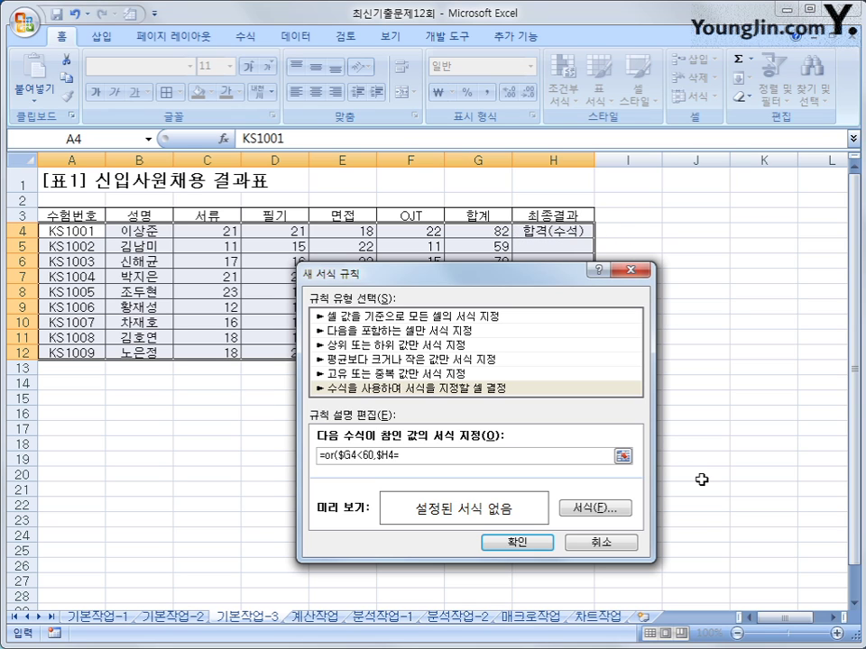
type("\"재시험\")")
Set the rule's format to bold (굵게) with the standard red font colour and apply the rule to the table.
left_click(597, 508)
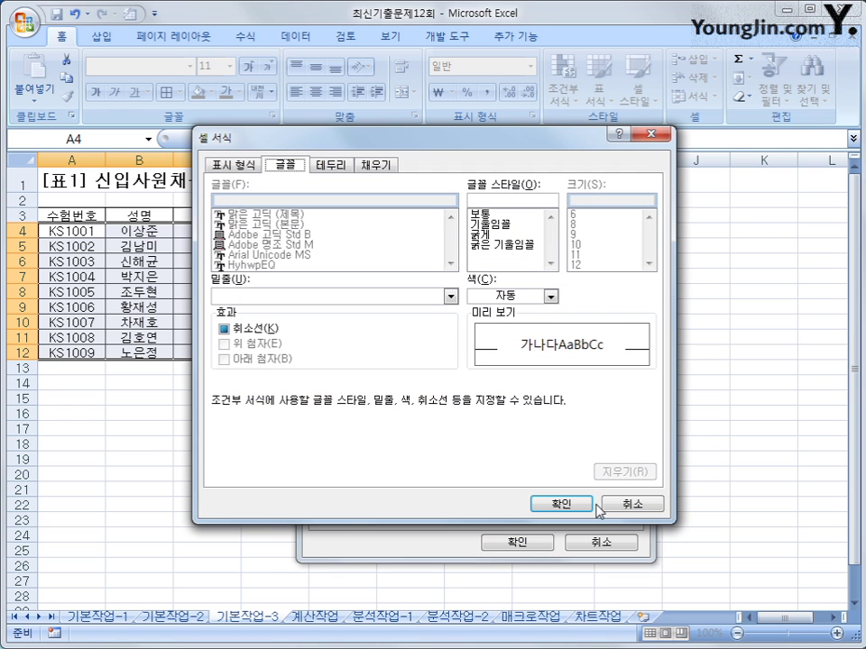
left_click(550, 296)
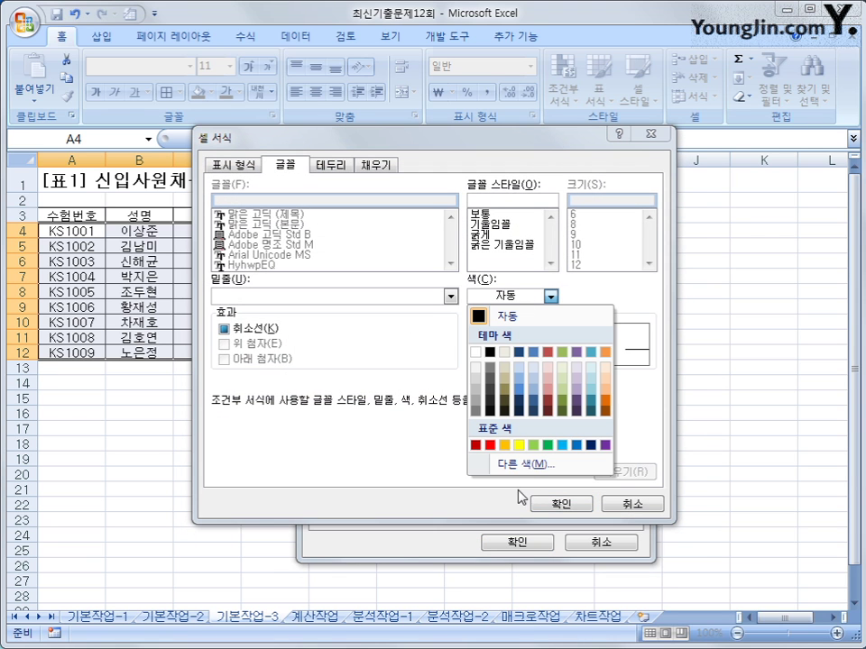
left_click(488, 445)
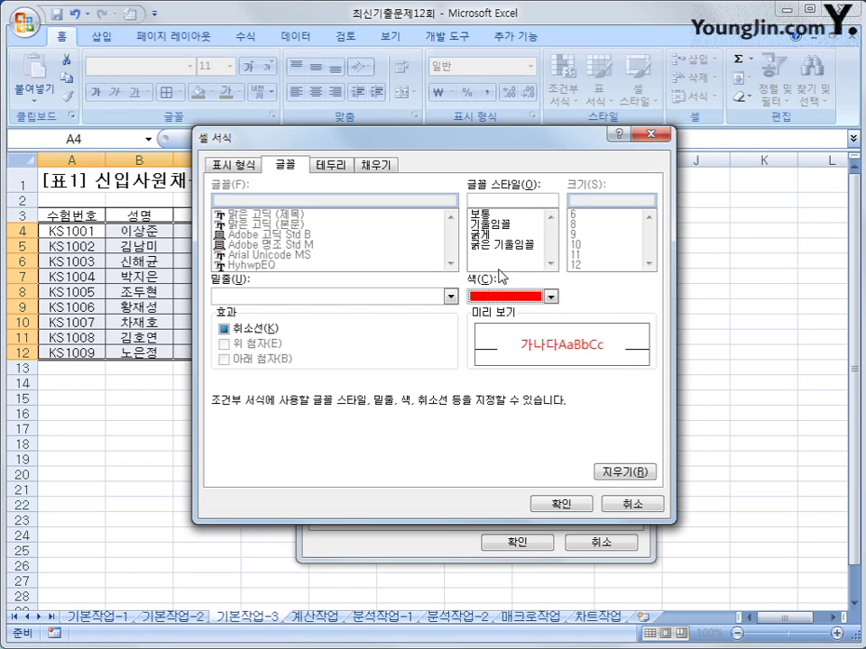
left_click(503, 244)
left_click(505, 236)
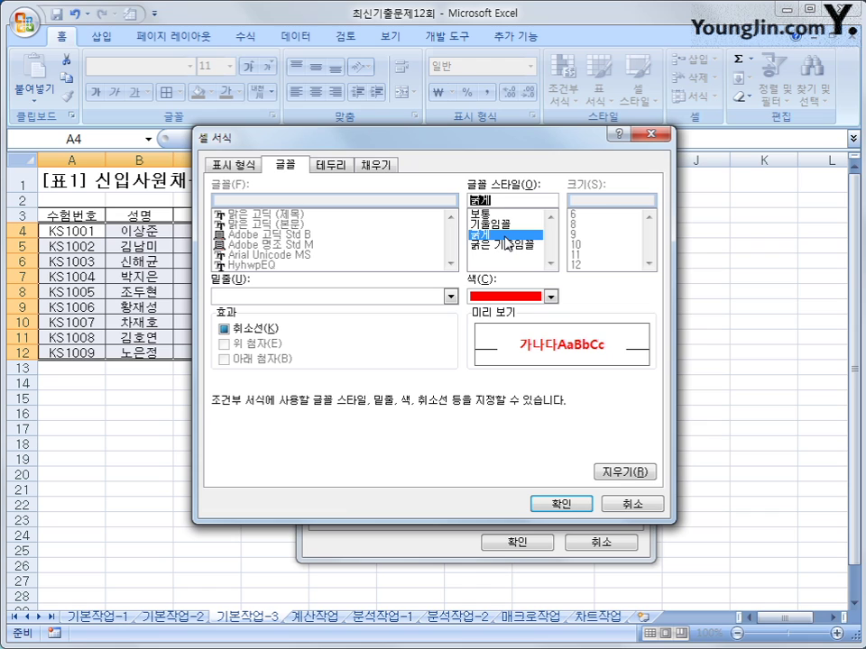
left_click(569, 505)
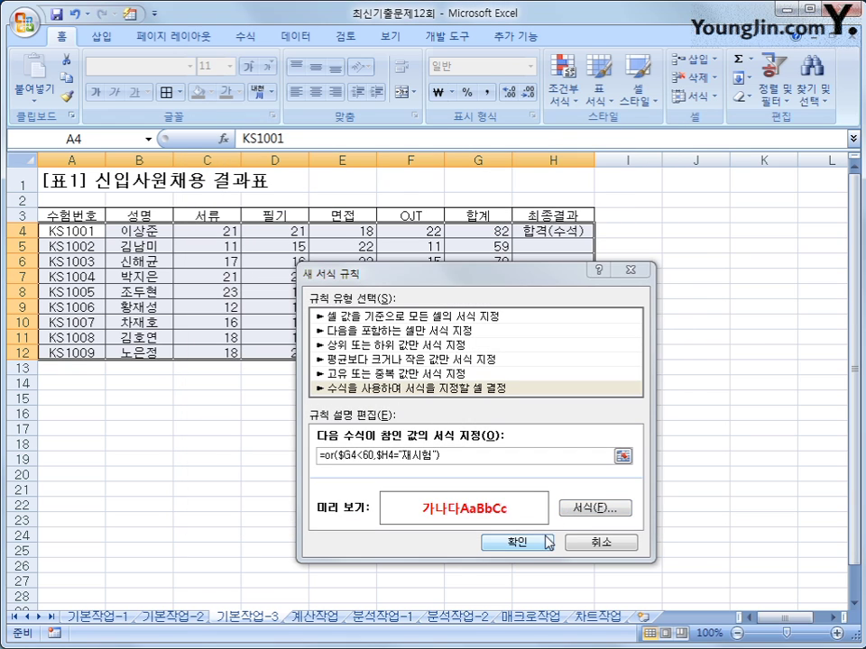
left_click(544, 542)
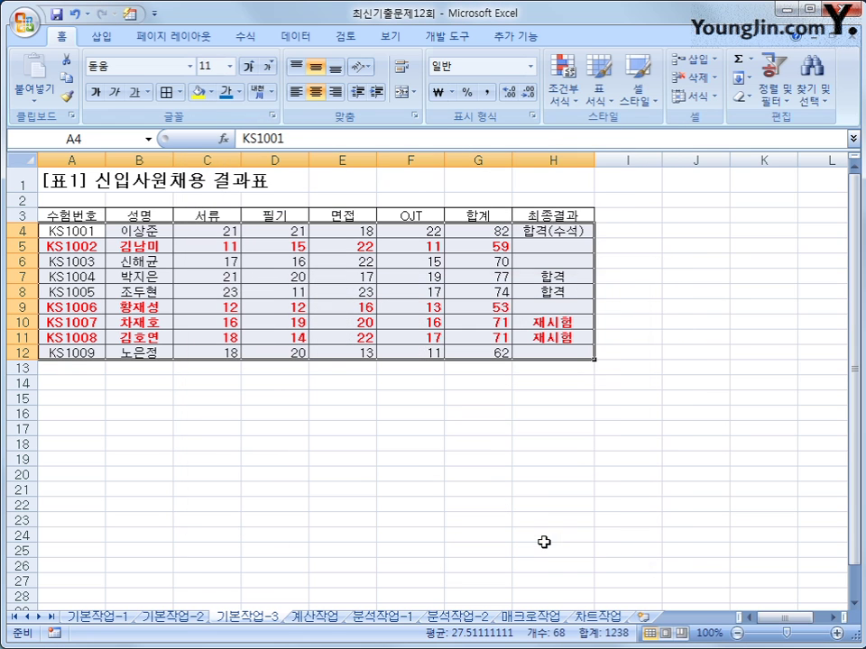
left_click(572, 352)
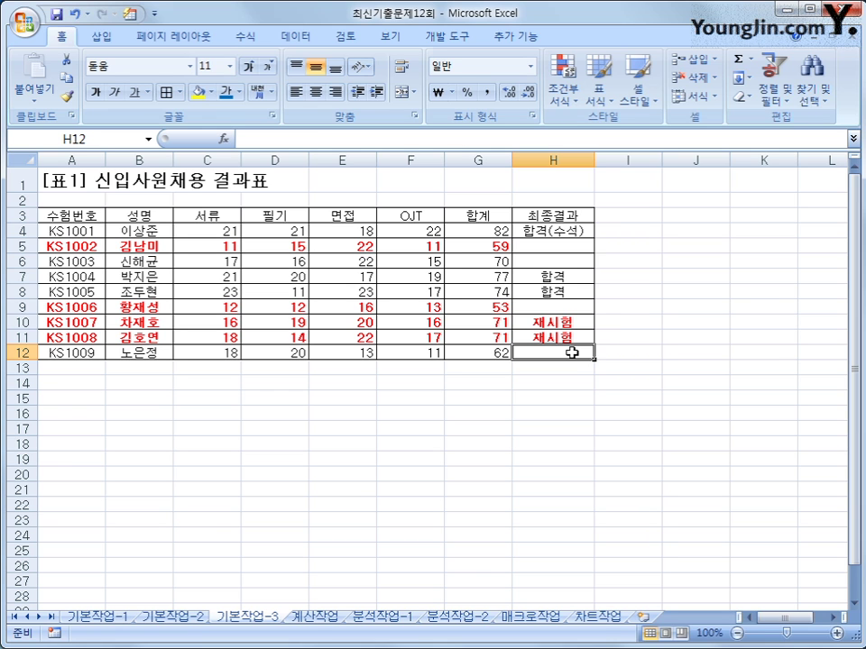
On sheet 계산작업, begin the 판매액 formula in E3 by multiplying C3 by a VLOOKUP of B3.
left_click(315, 620)
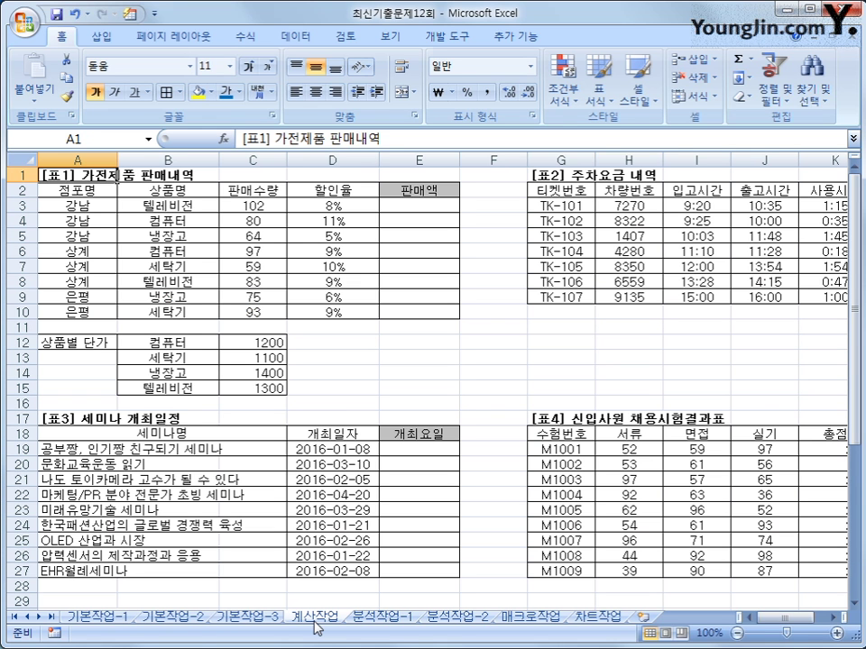
left_click(445, 202)
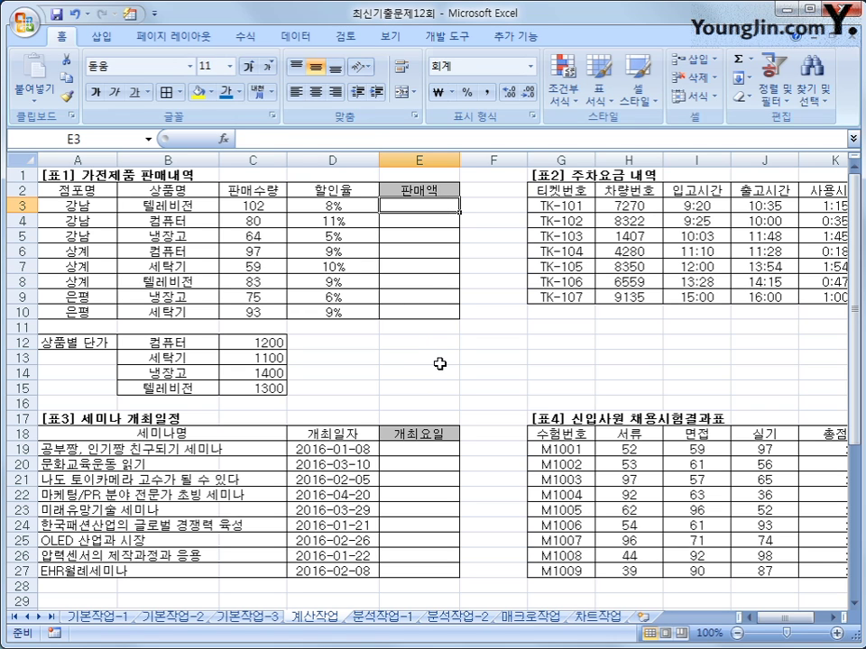
type("=")
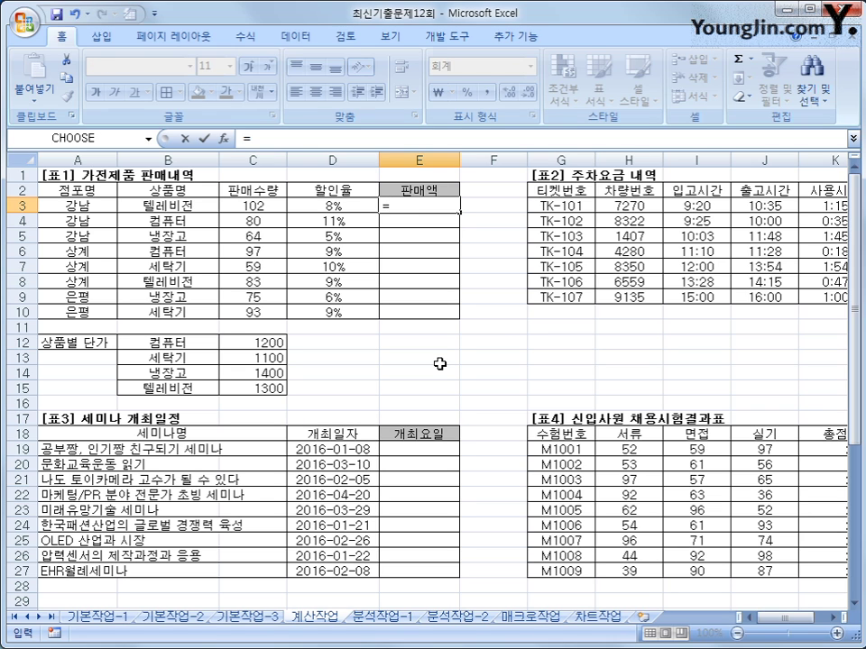
left_click(255, 205)
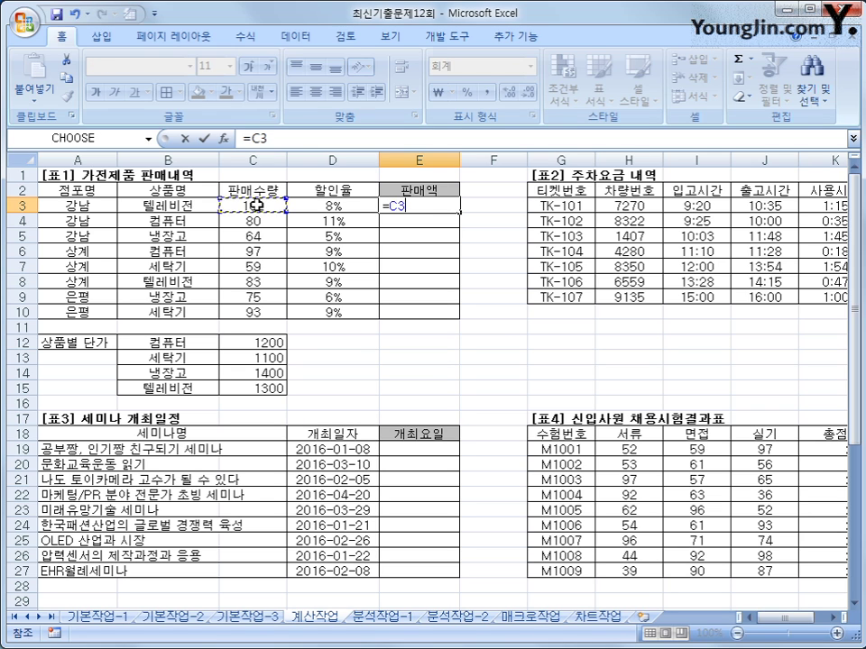
type("*")
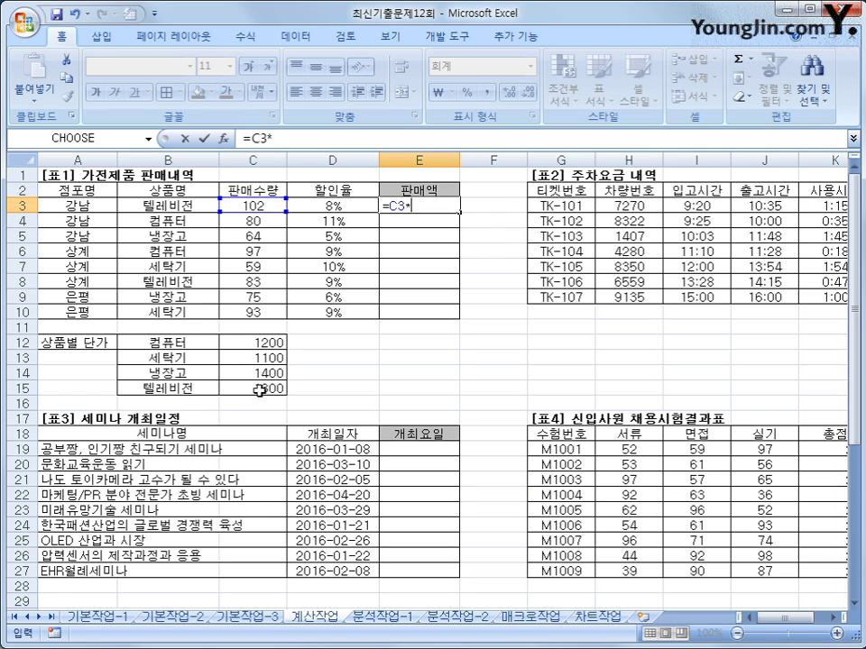
type("vl")
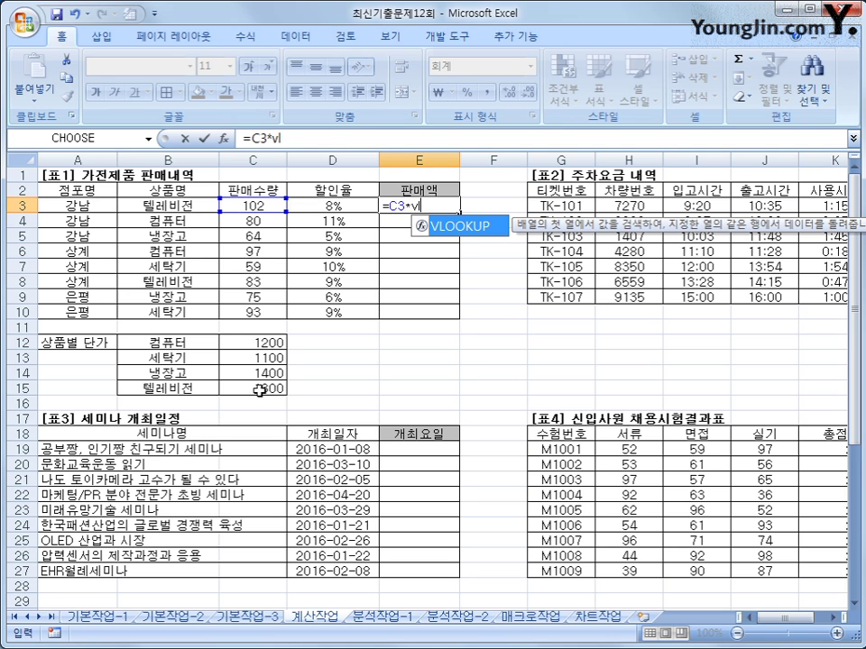
key("Tab")
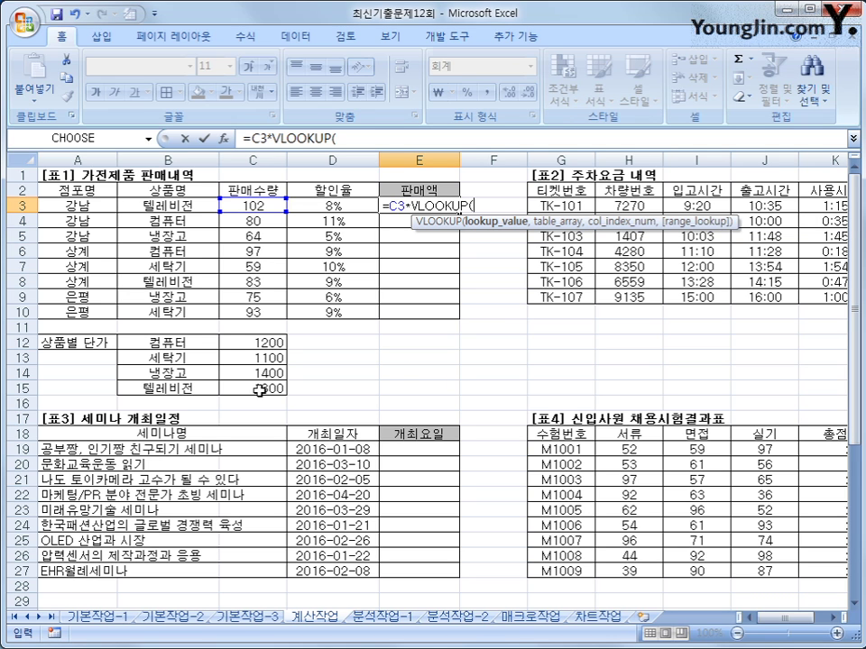
left_click(200, 209)
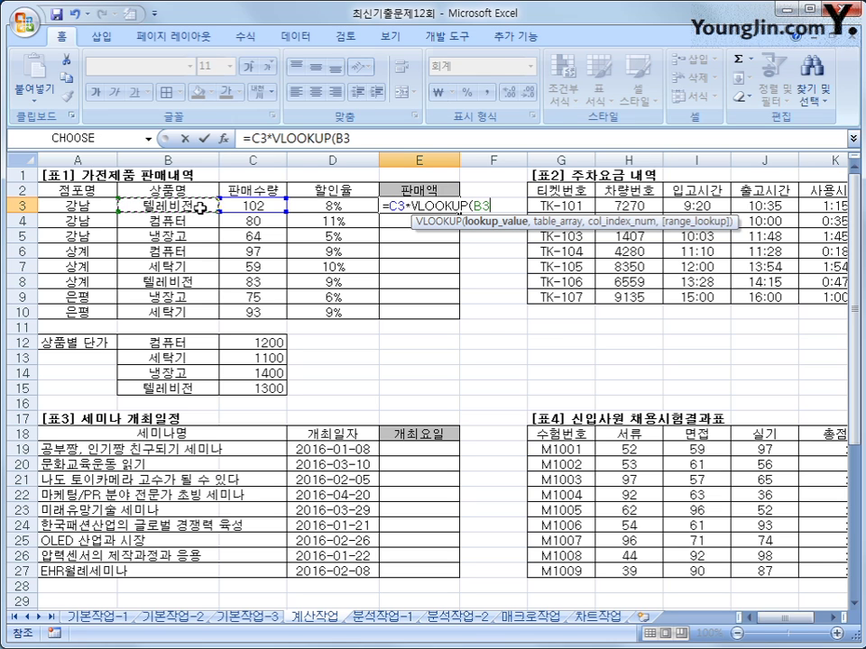
type(",")
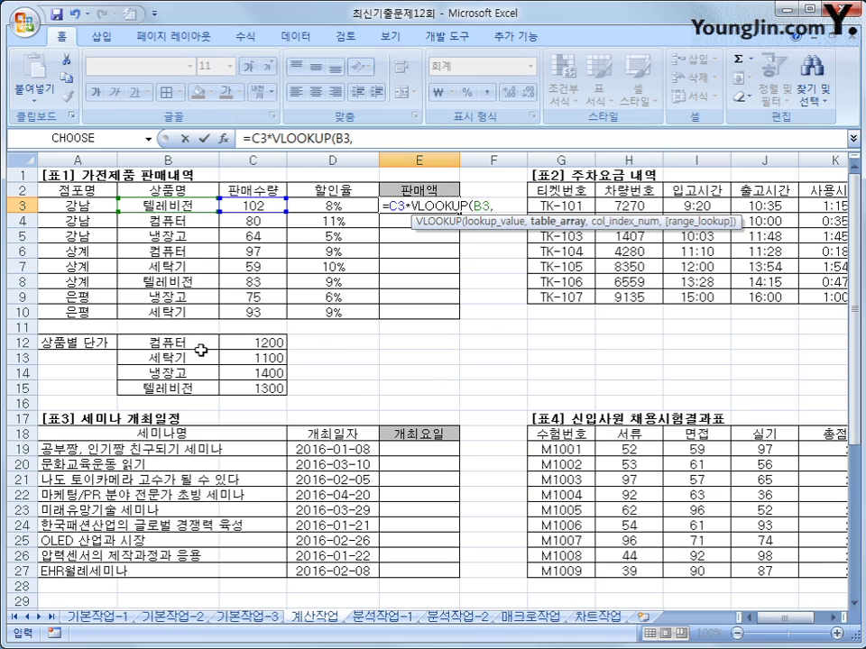
Complete the VLOOKUP with the absolute range $B$12:$C$15, column index 2 and exact match 0.
left_click_drag(200, 351, 235, 389)
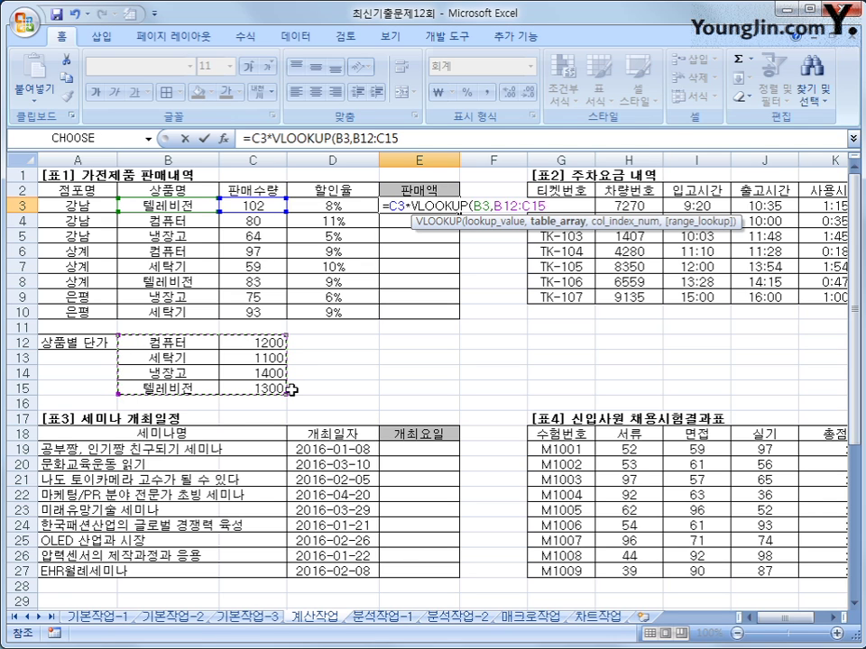
key("F4")
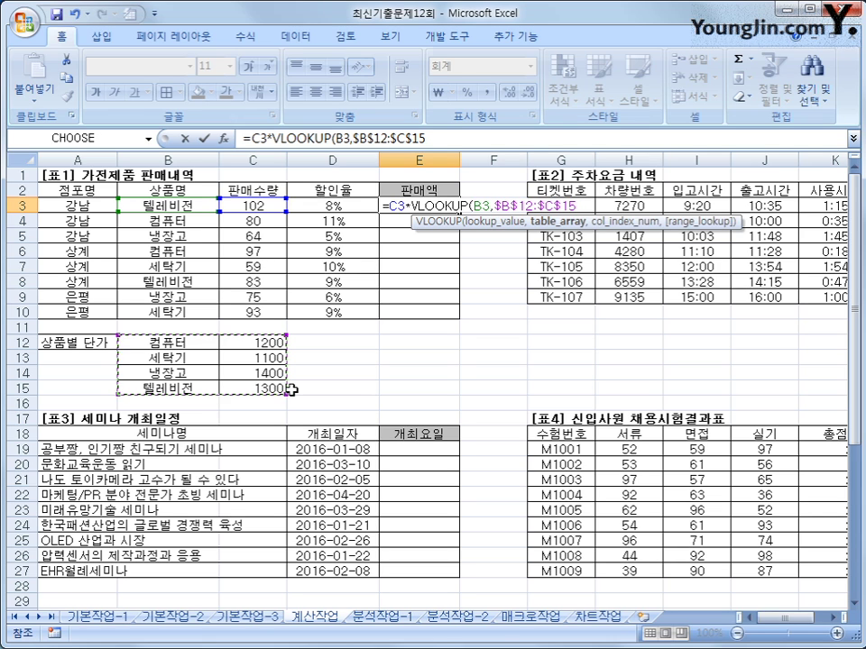
type(",")
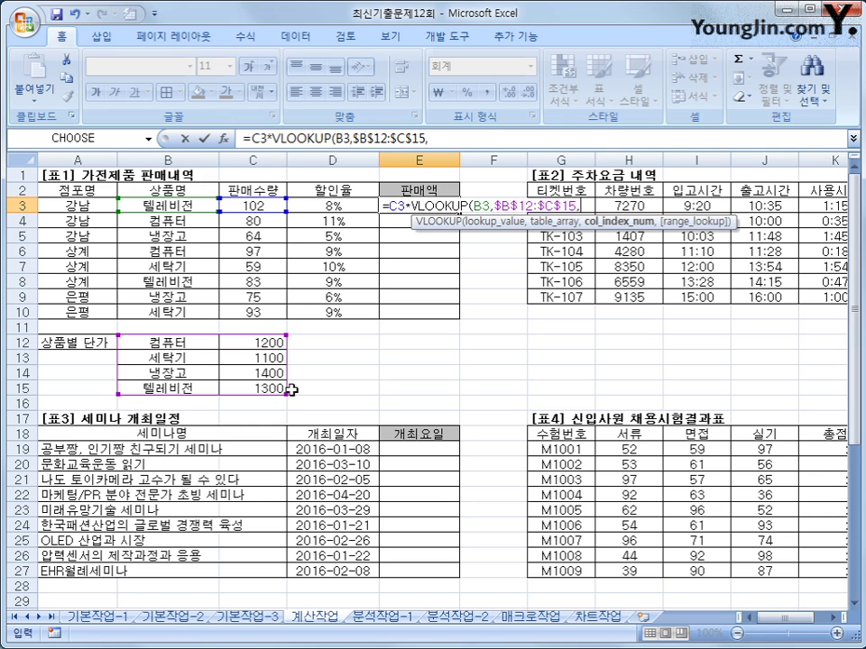
type("2,")
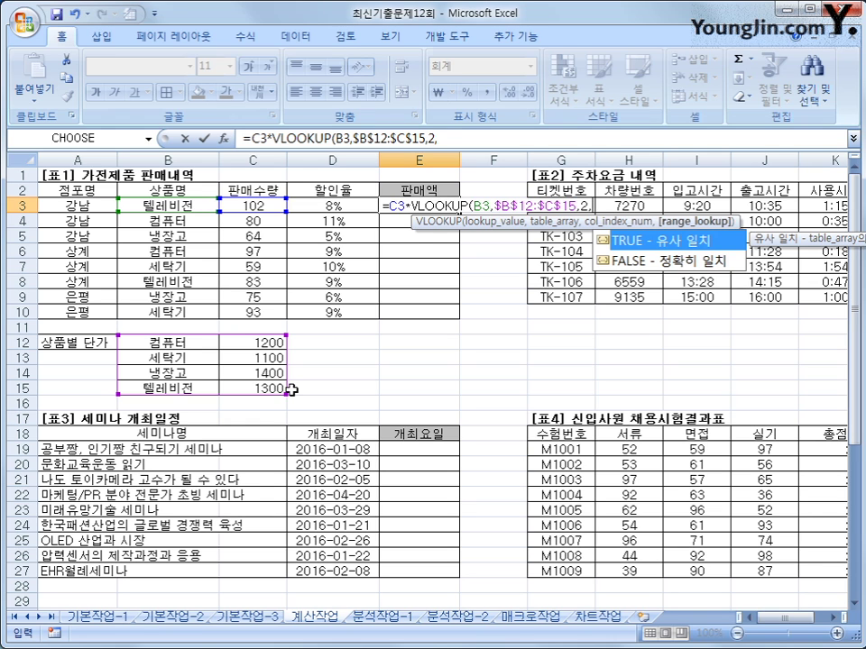
type("0)")
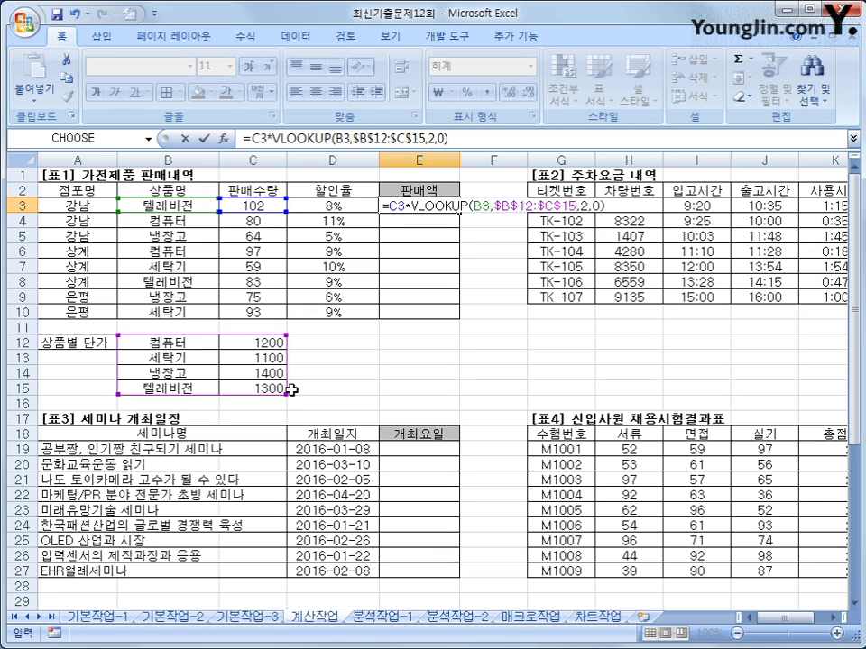
Multiply the lookup result by (1-D3) and enter the formula in E3.
type("*(1-")
left_click(348, 206)
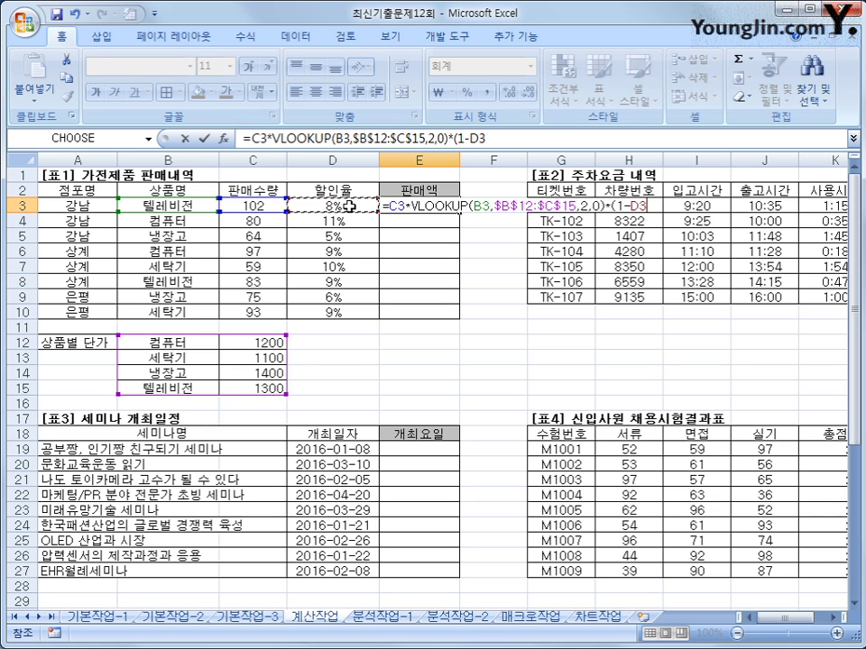
type(")")
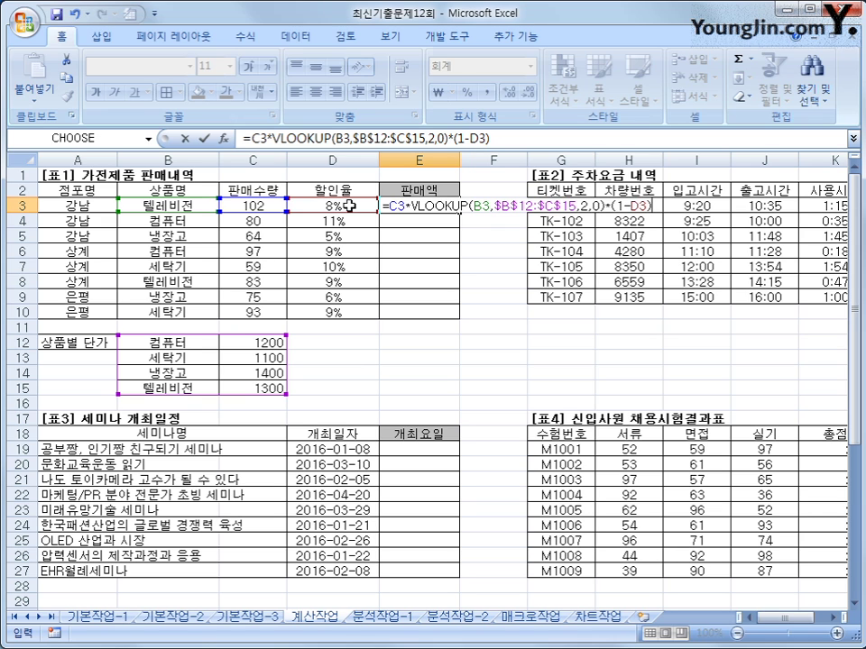
key("Return")
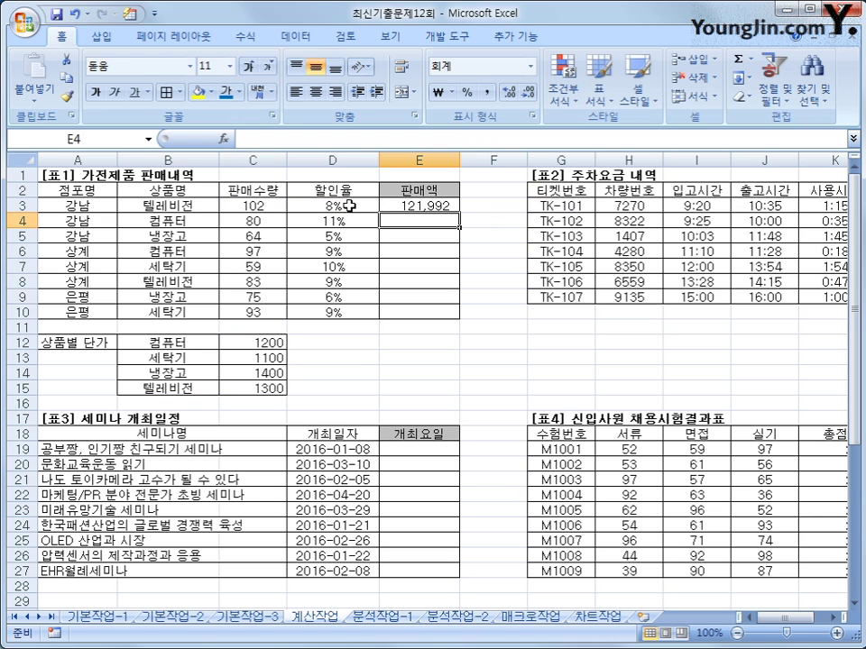
Wrap the 판매액 formula in E3 in ROUNDDOWN with -2 as the number of digits.
left_click(398, 208)
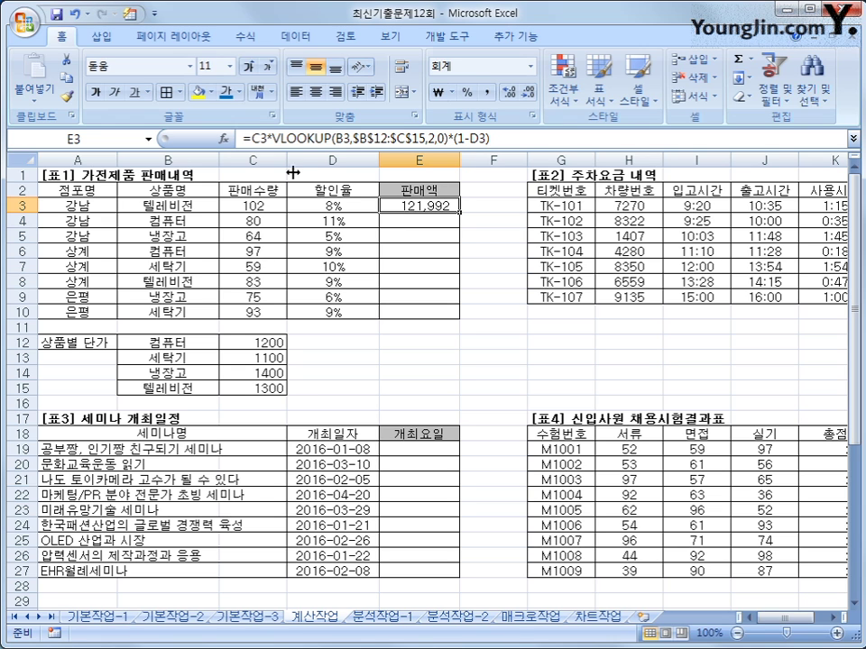
left_click(243, 138)
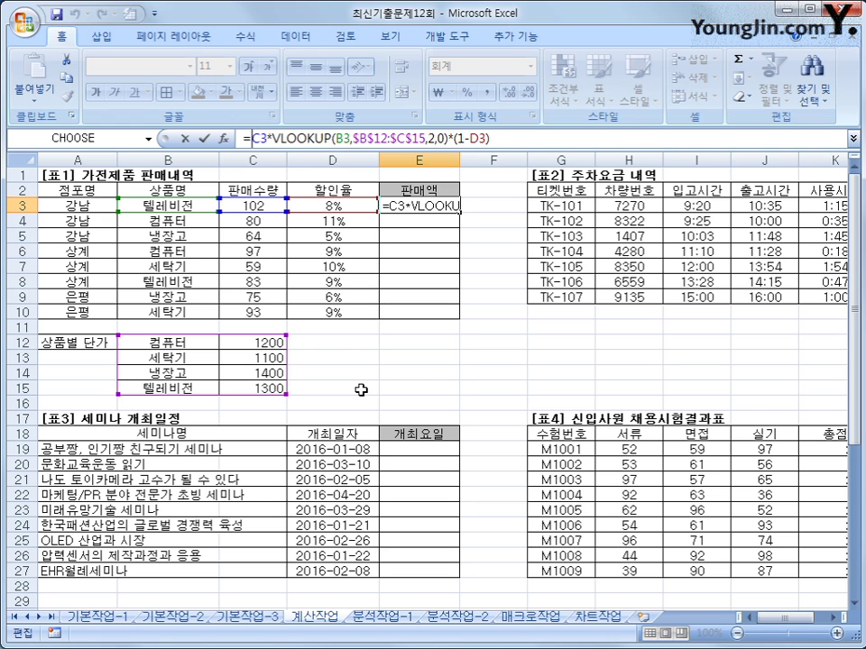
type("round")
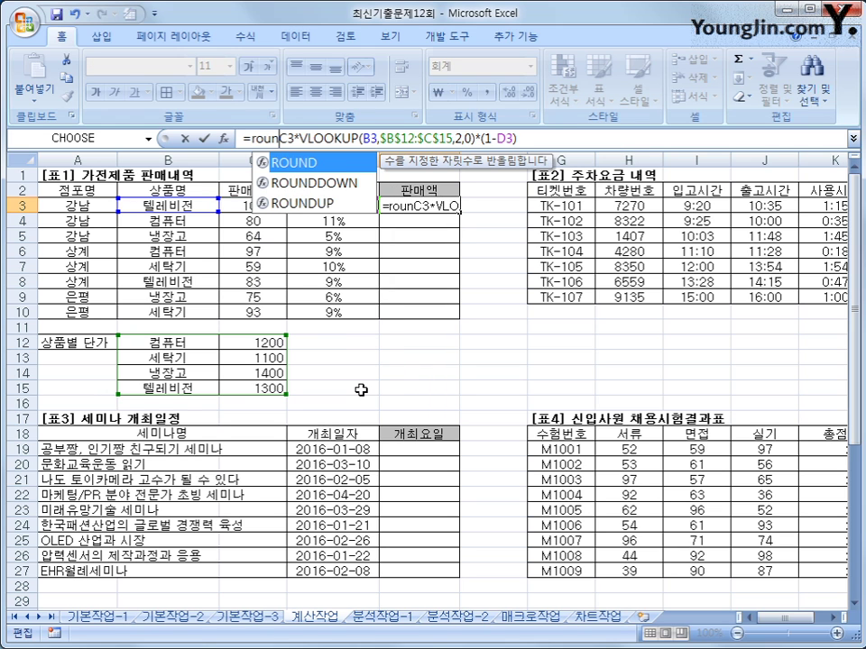
key("Down")
key("Tab")
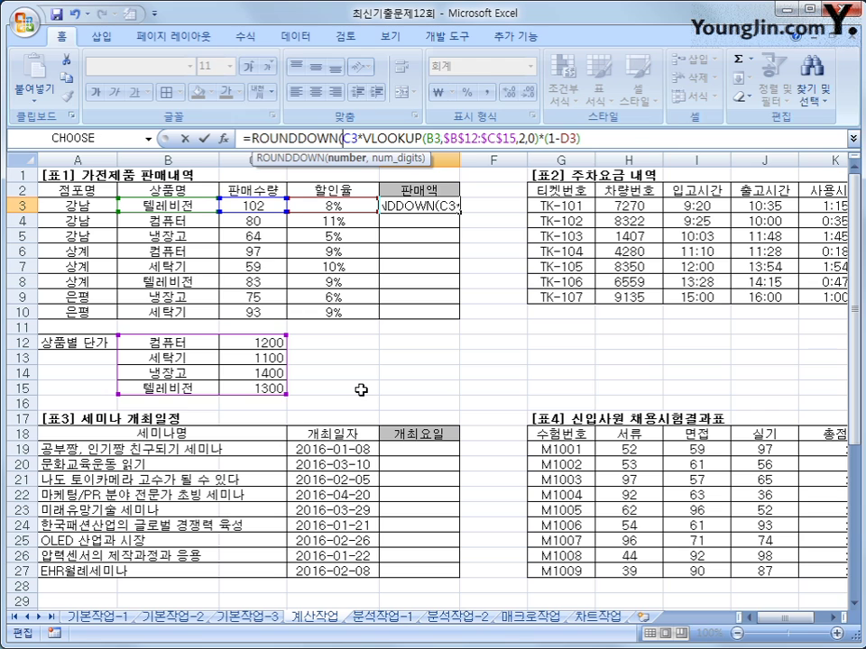
left_click(636, 142)
type(",")
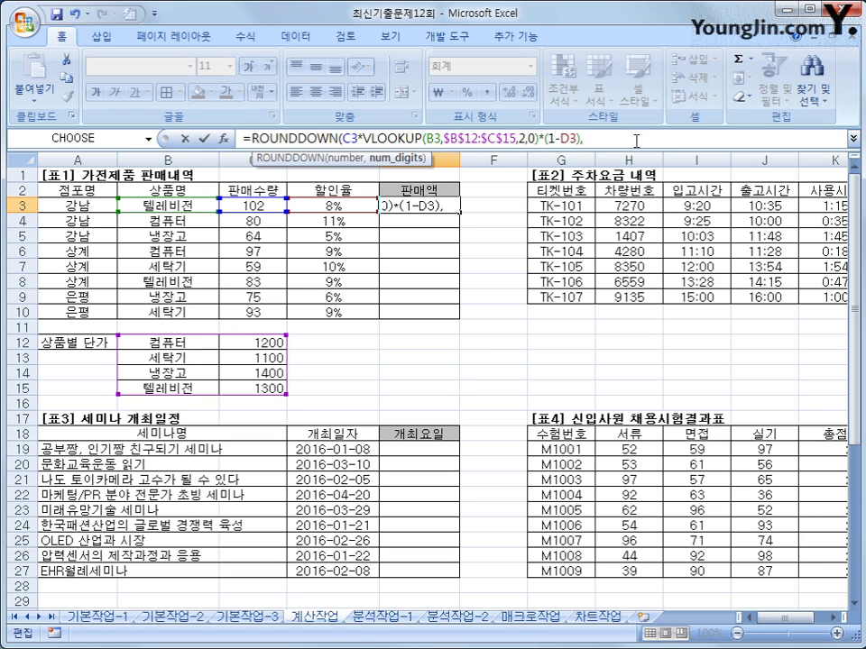
type("-2)")
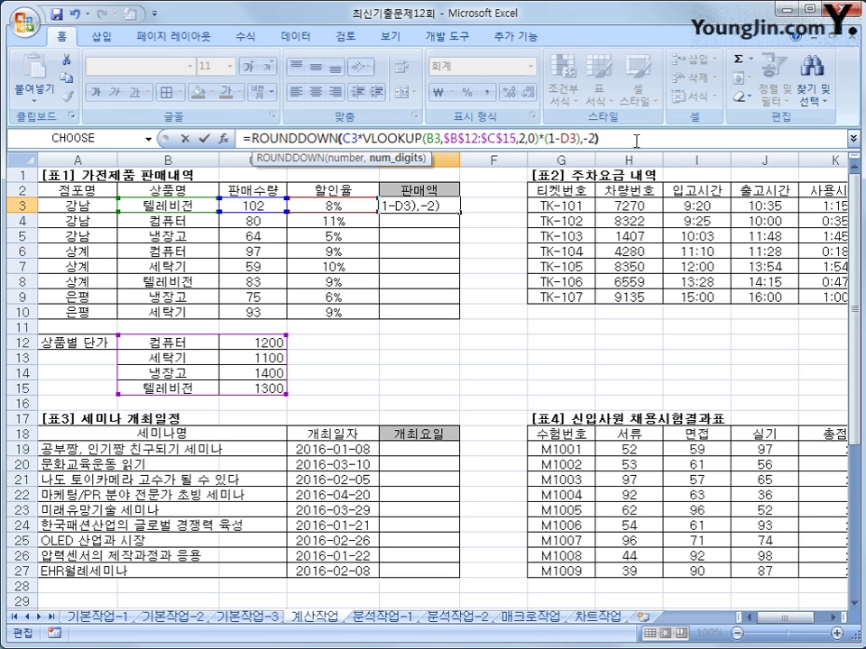
key("Return")
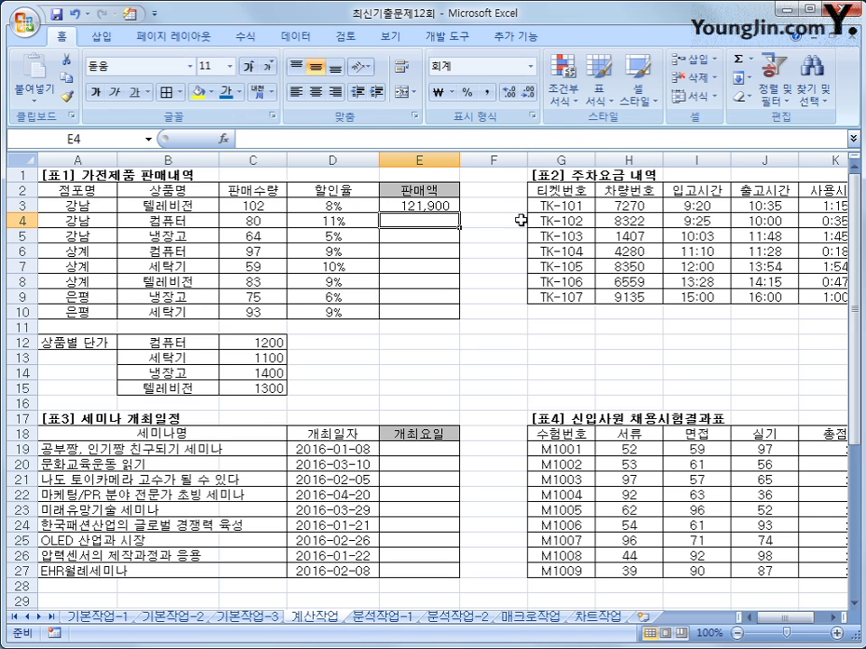
Fill the 판매액 formula from E3 down through E10.
left_click(447, 206)
left_click_drag(459, 212, 448, 314)
left_click(443, 314)
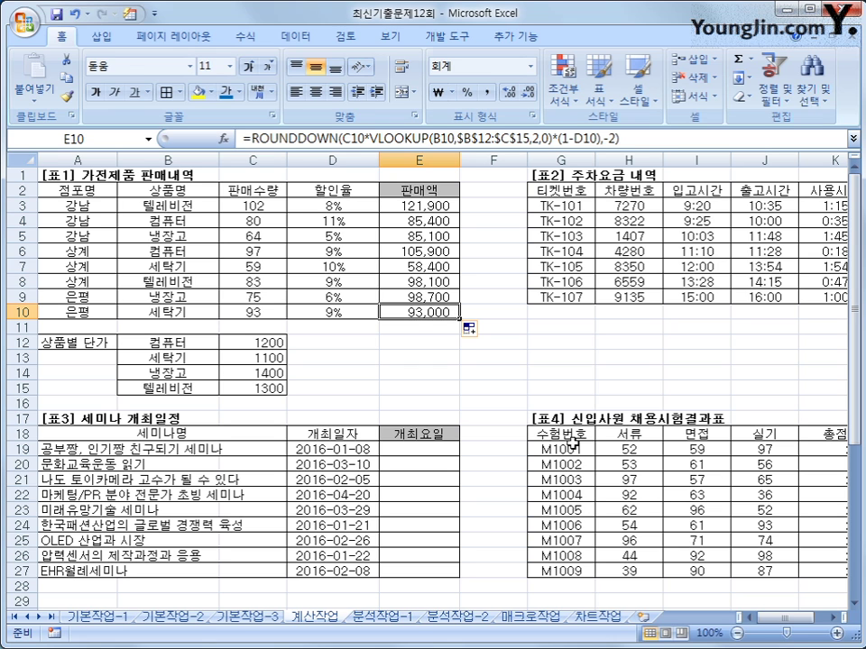
Enter the 주차요금 formula =HOUR(K3)*6000 in L3 of 표2.
left_click_drag(778, 631, 808, 622)
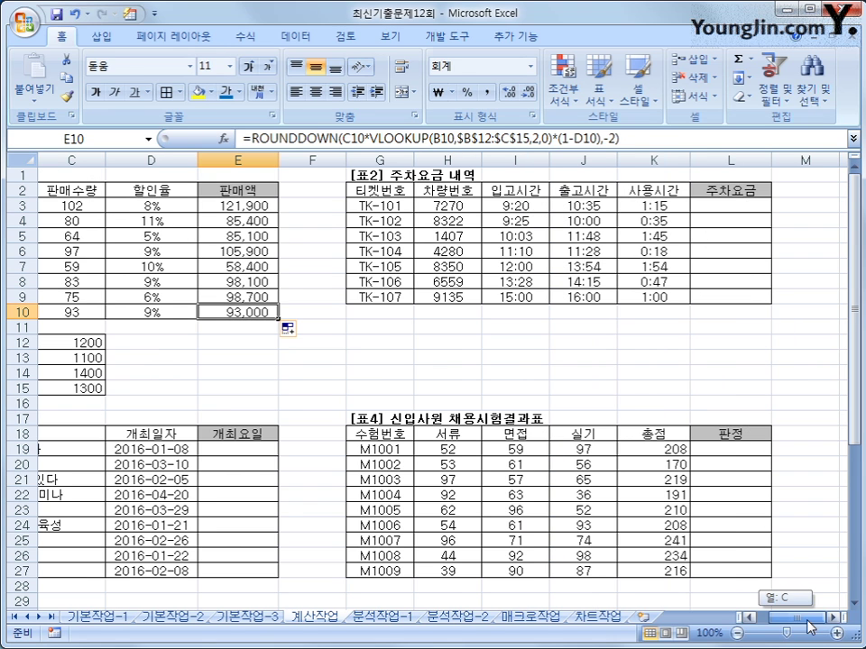
left_click(736, 206)
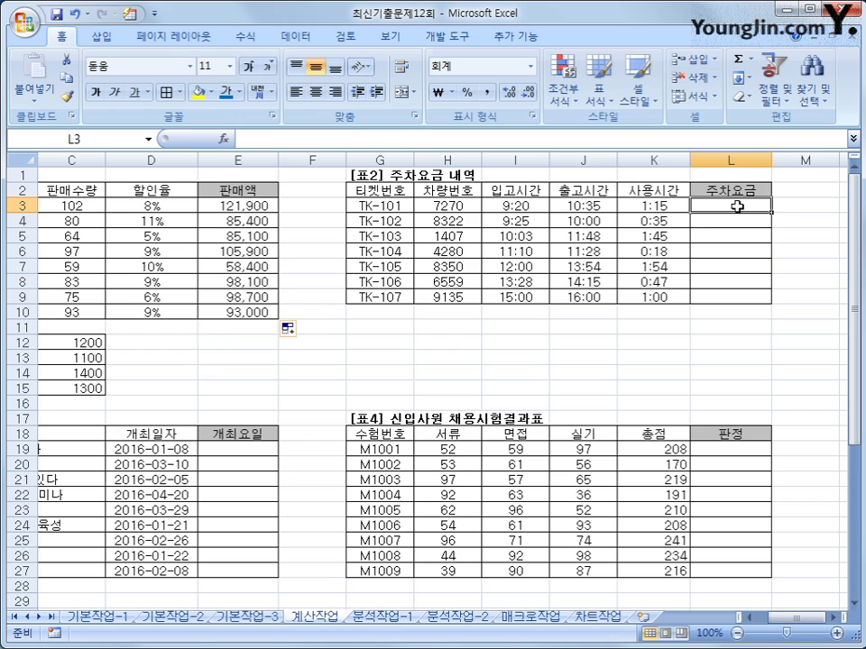
type("=hou")
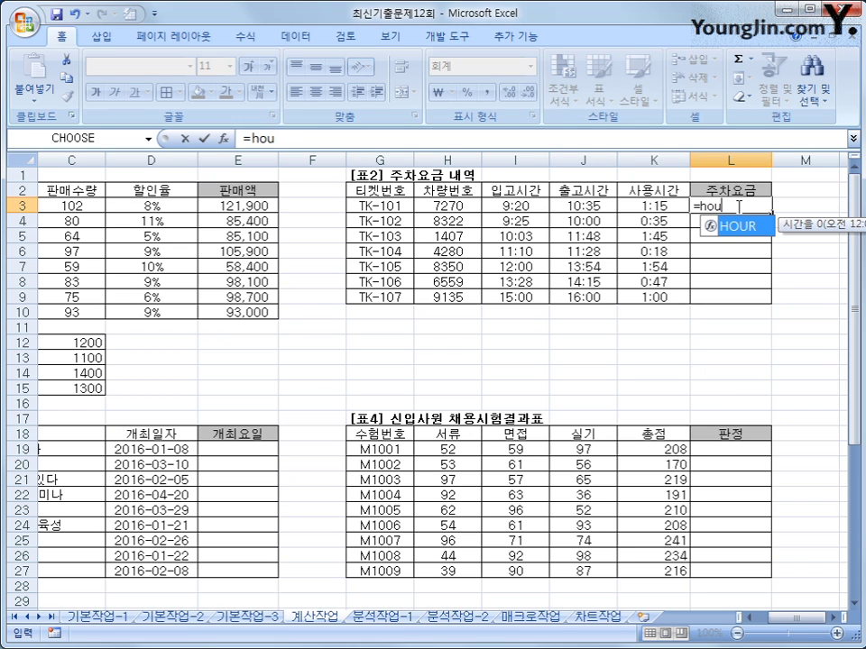
type("r(")
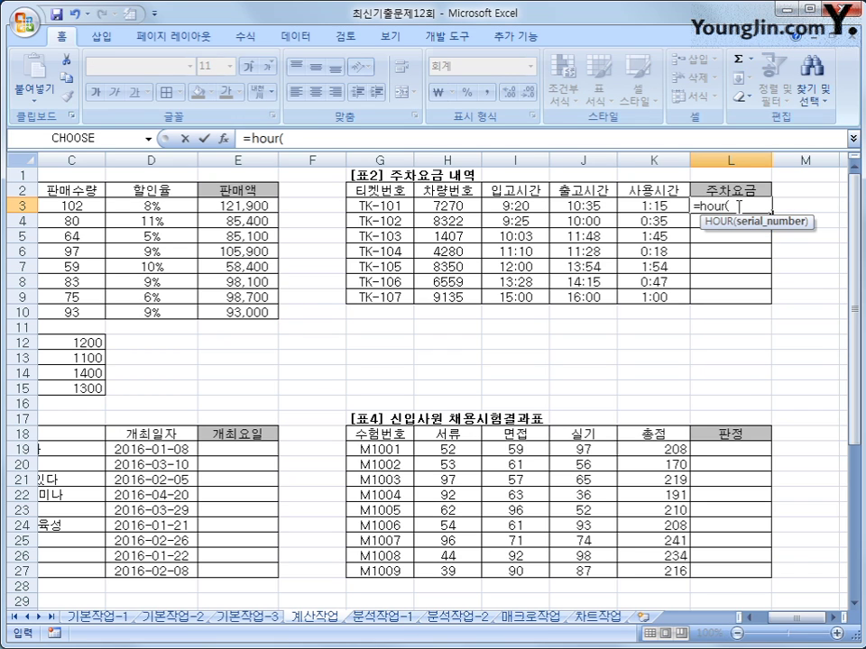
key("Left")
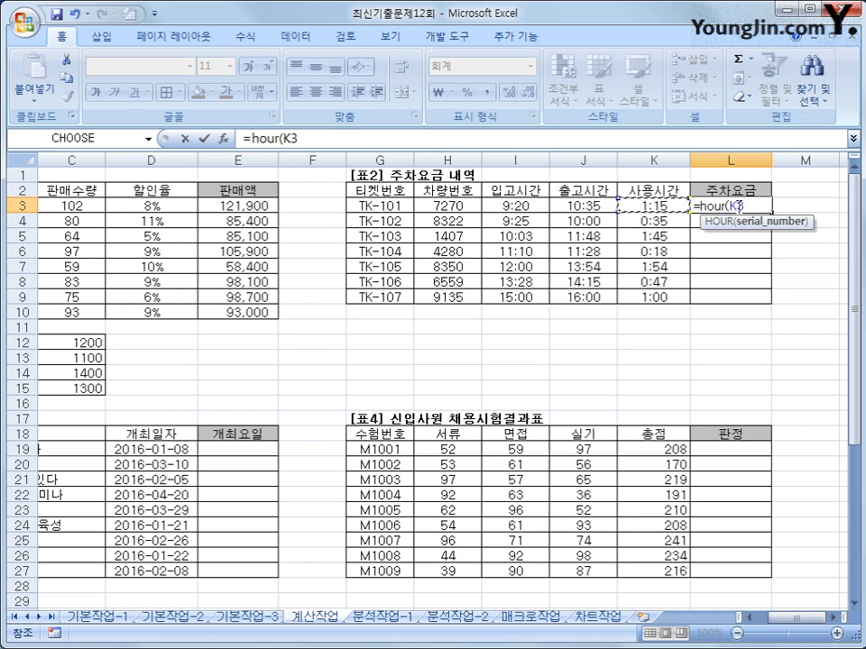
type(")")
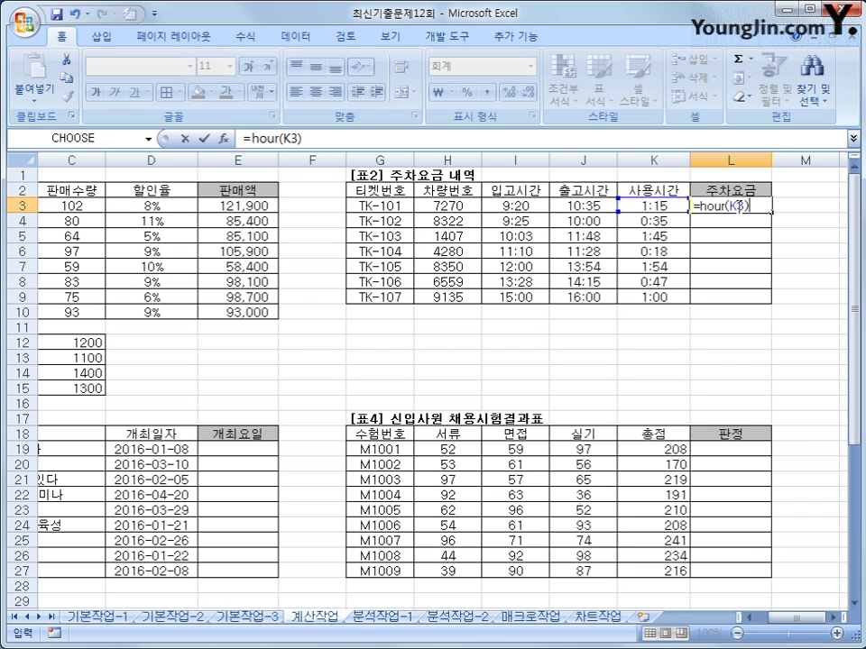
type("*6000")
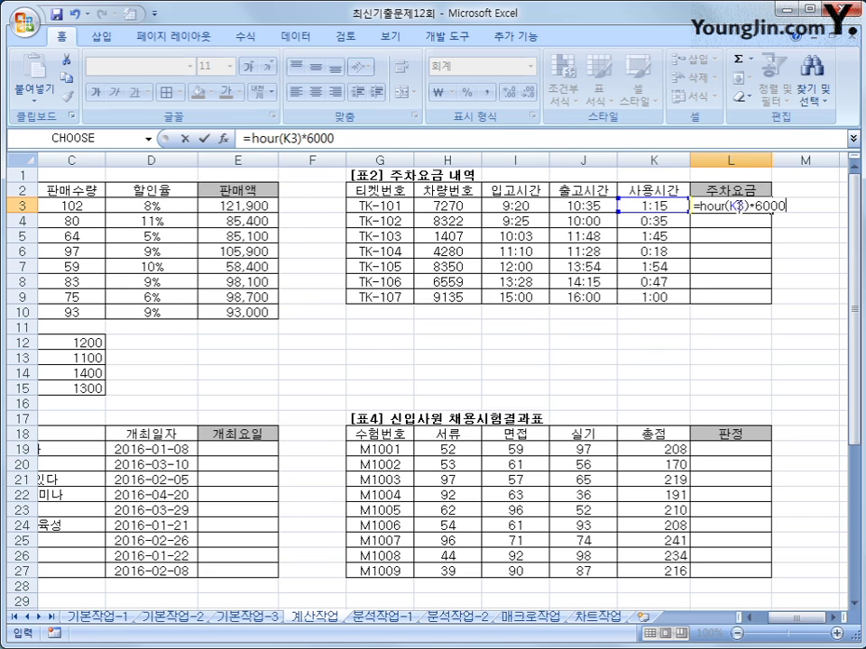
key("Return")
Extend the 주차요금 formula in L3 by adding +MINUTE(K3)/10 after the hourly charge.
left_click(730, 208)
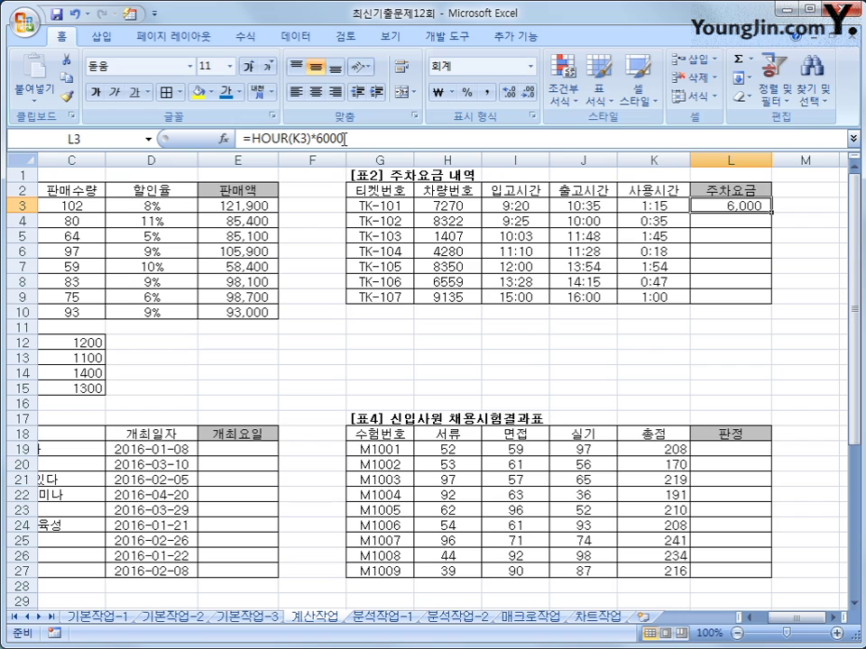
left_click(360, 138)
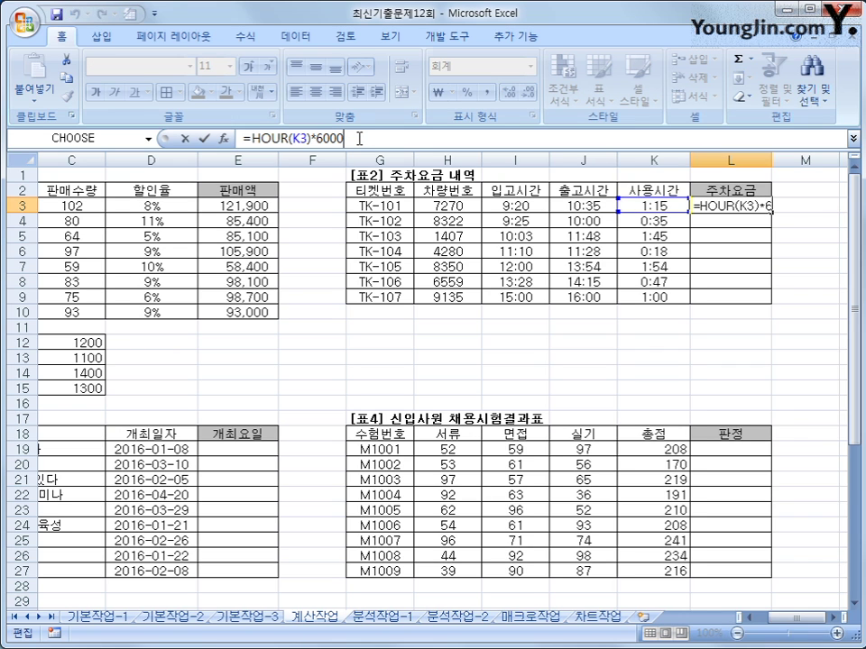
type("+")
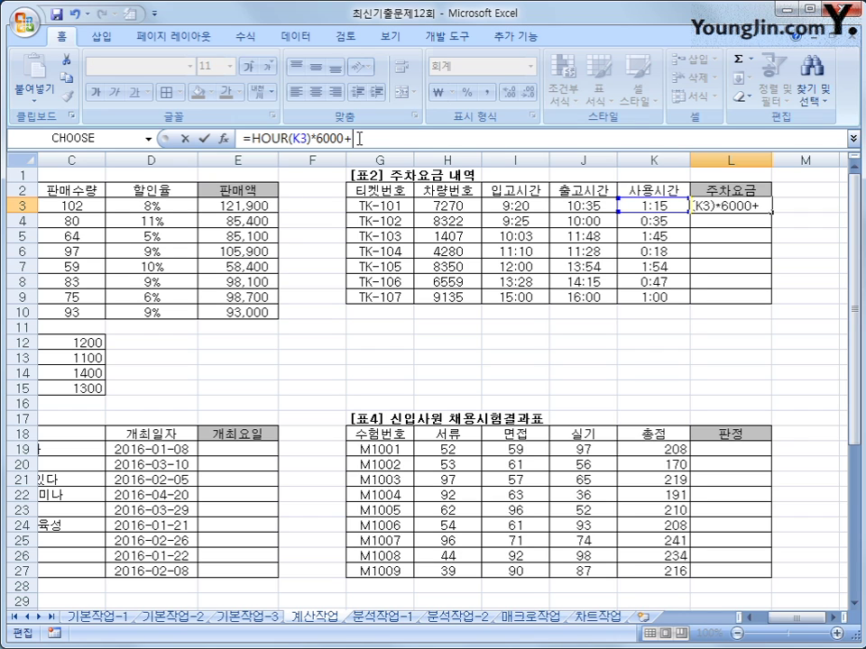
type("min")
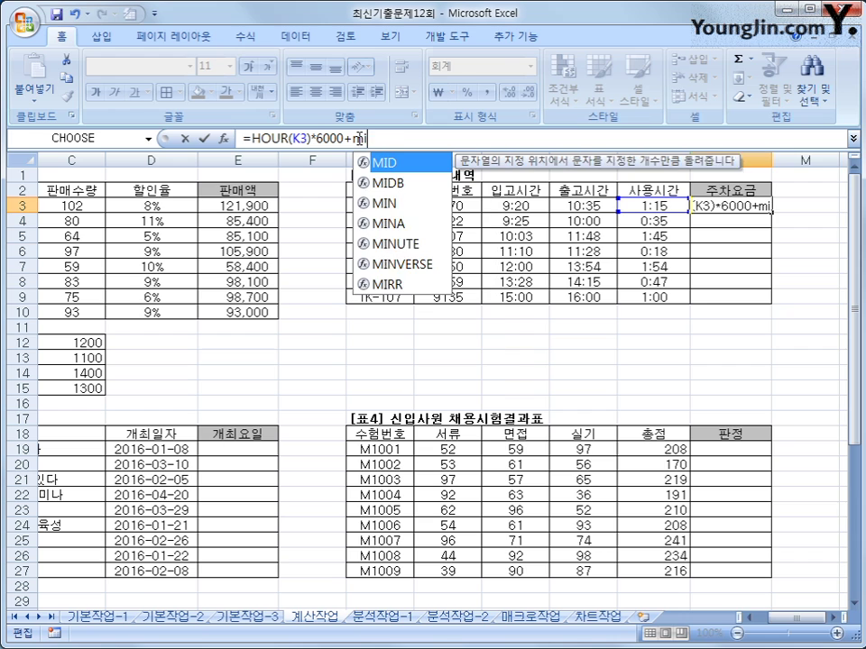
key("Down")
key("Down")
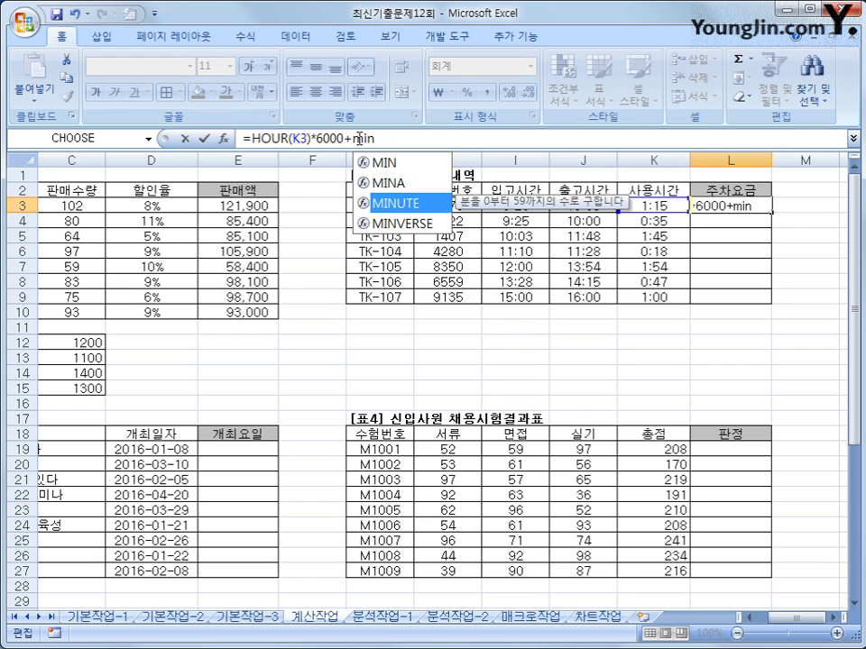
key("Tab")
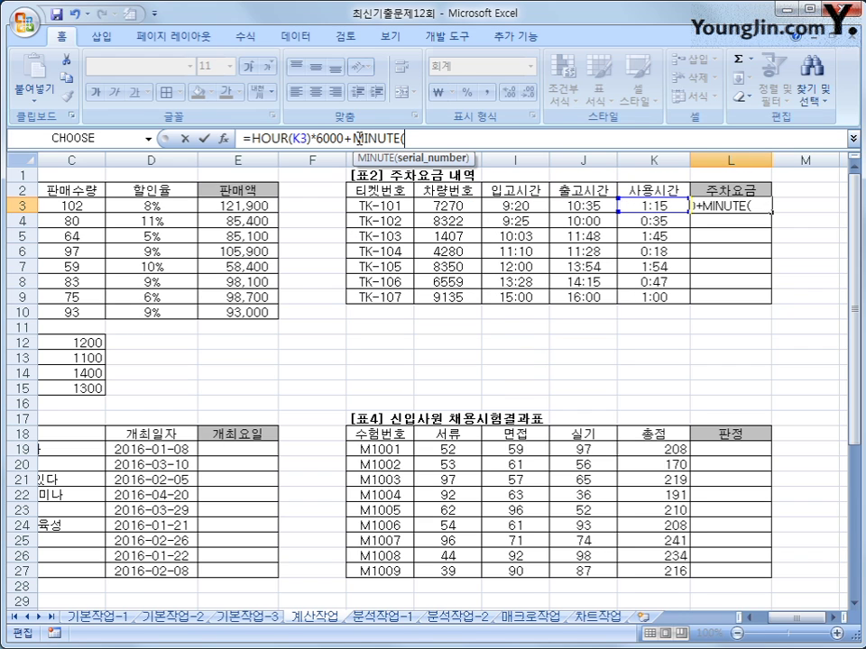
left_click(664, 210)
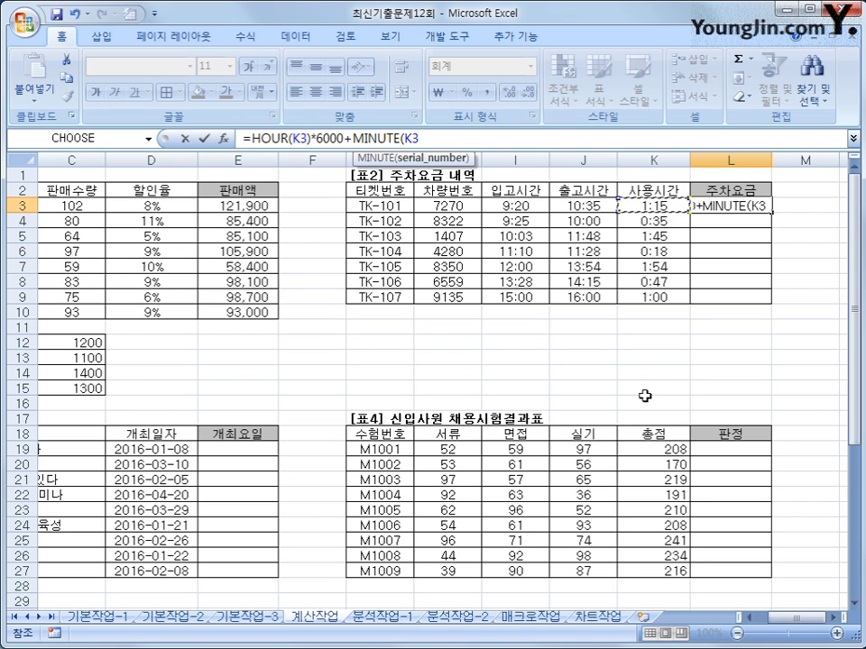
type(")")
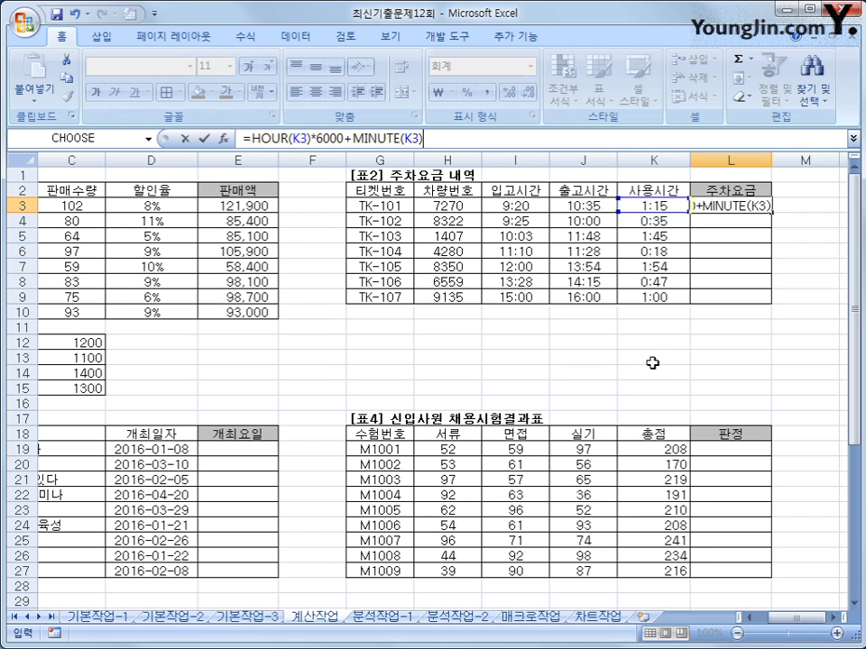
type("/10")
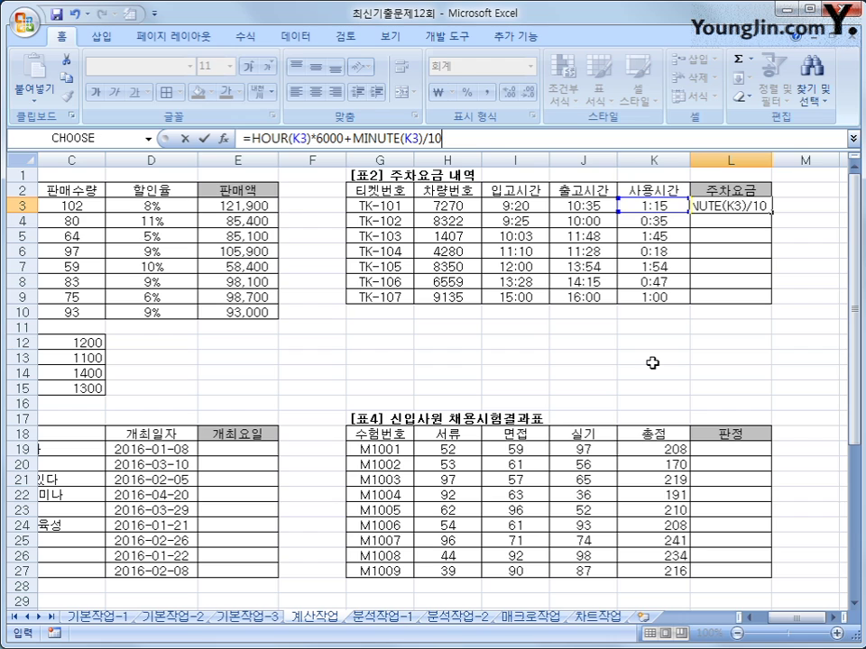
Wrap the MINUTE(K3)/10 part of the L3 formula in INT, multiply it by 1000 and enter the formula.
left_click(356, 132)
type("int(")
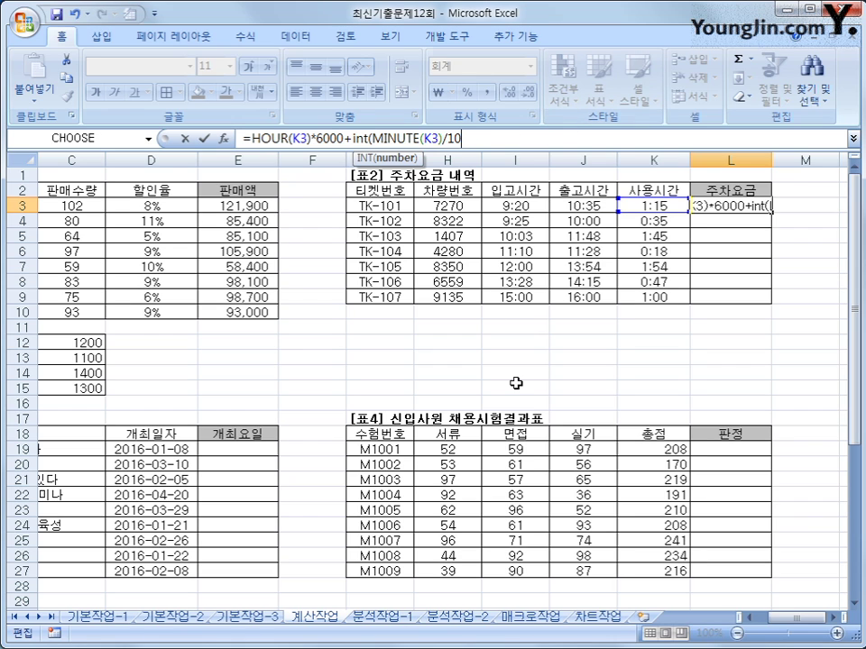
type(")")
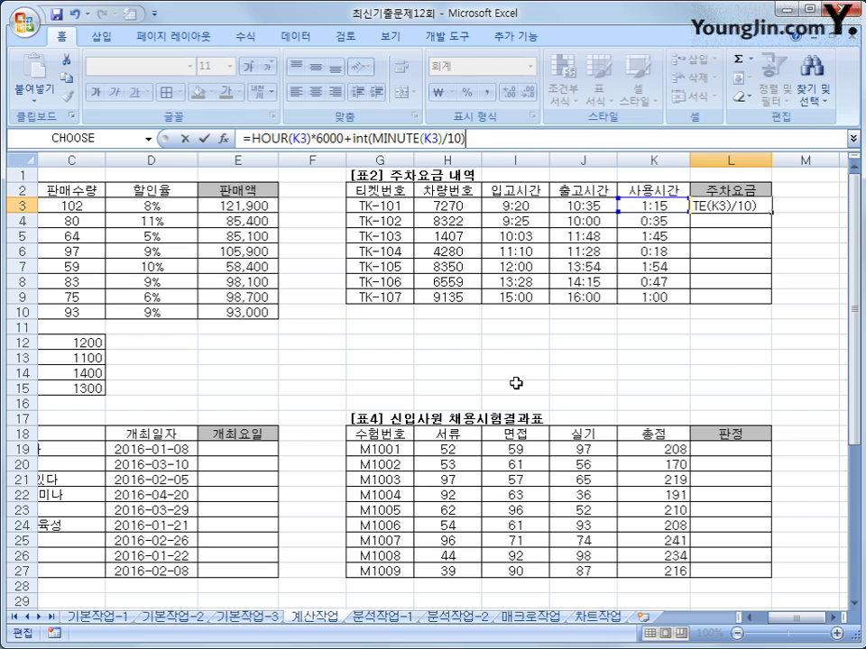
type("*10")
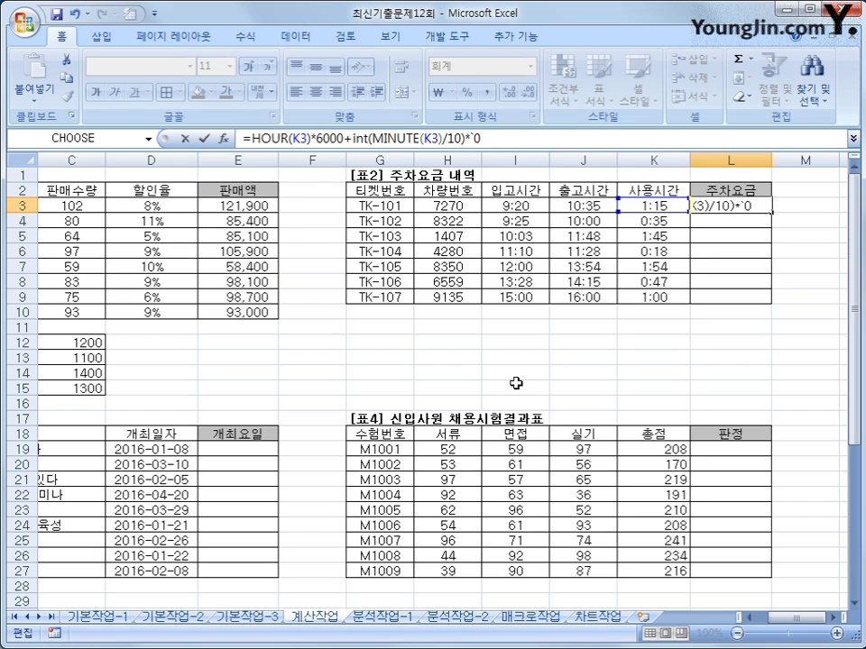
key("BackSpace")
key("BackSpace")
type("1000")
key("Return")
Fill the 주차요금 formula from L3 down through L9.
key("Up")
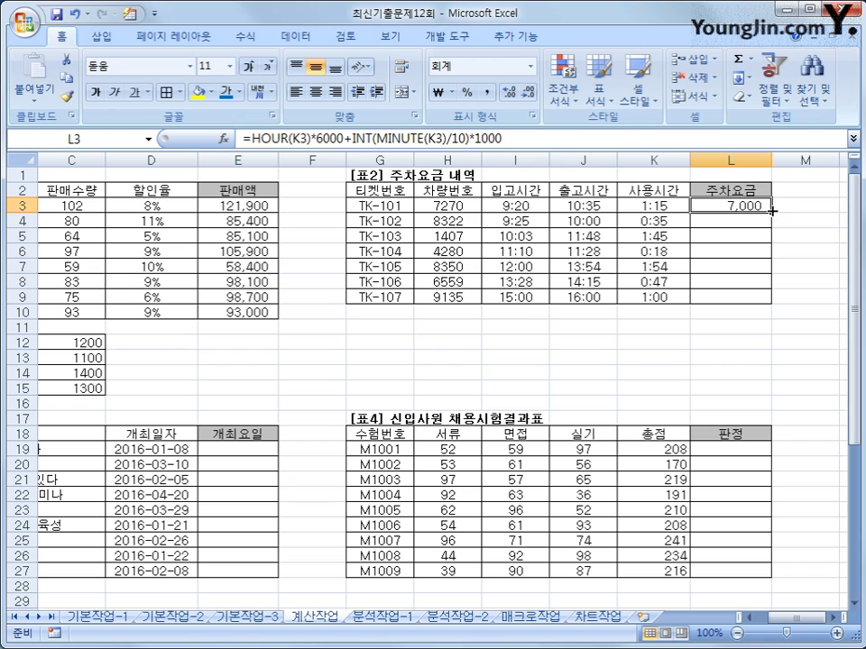
left_click_drag(771, 213, 759, 301)
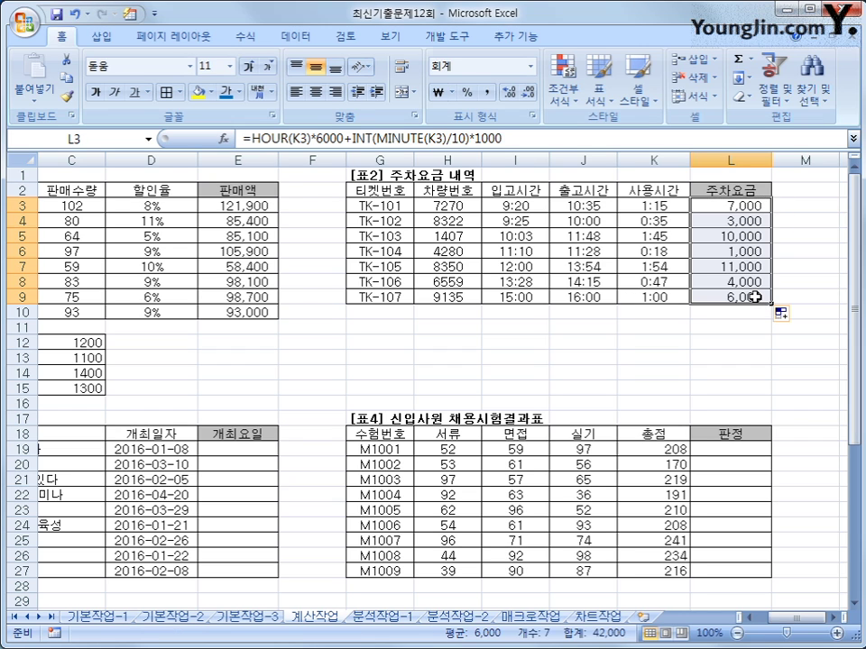
left_click(754, 297)
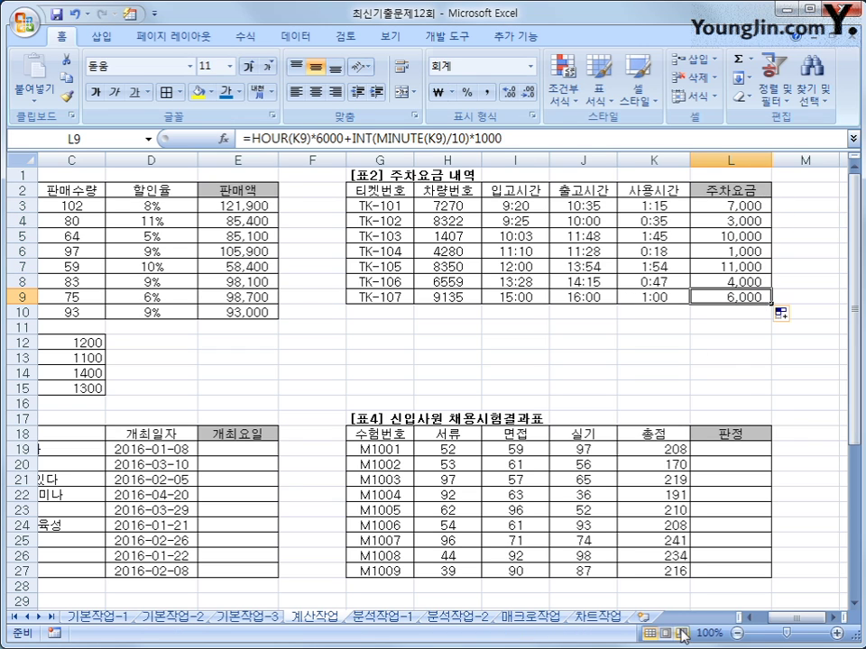
Start a CHOOSE function in cell E19, the first 개최요일 cell of 표3, keeping its row visible beside the arguments dialog.
left_click_drag(769, 618, 760, 634)
scroll(499, 487, "down", 3)
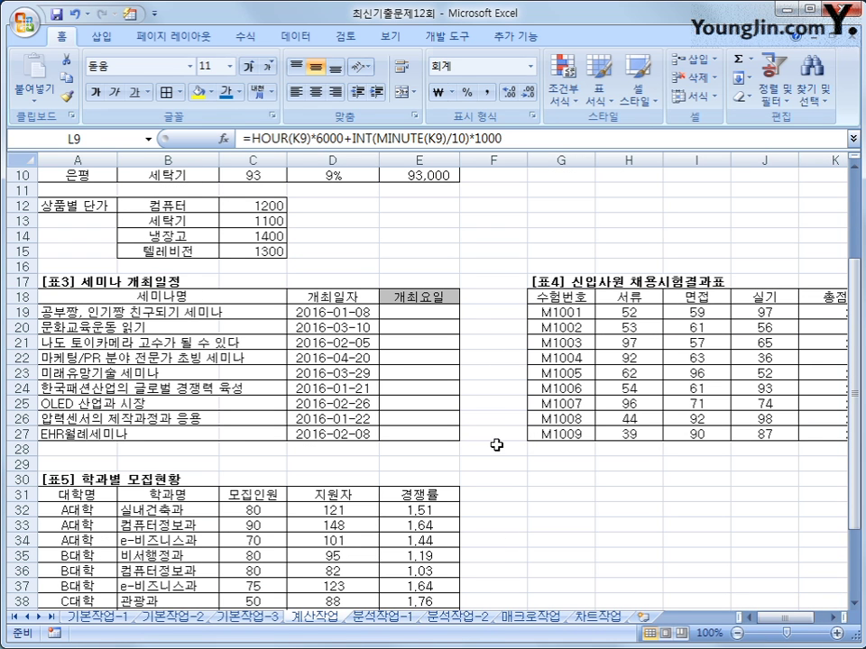
left_click(434, 317)
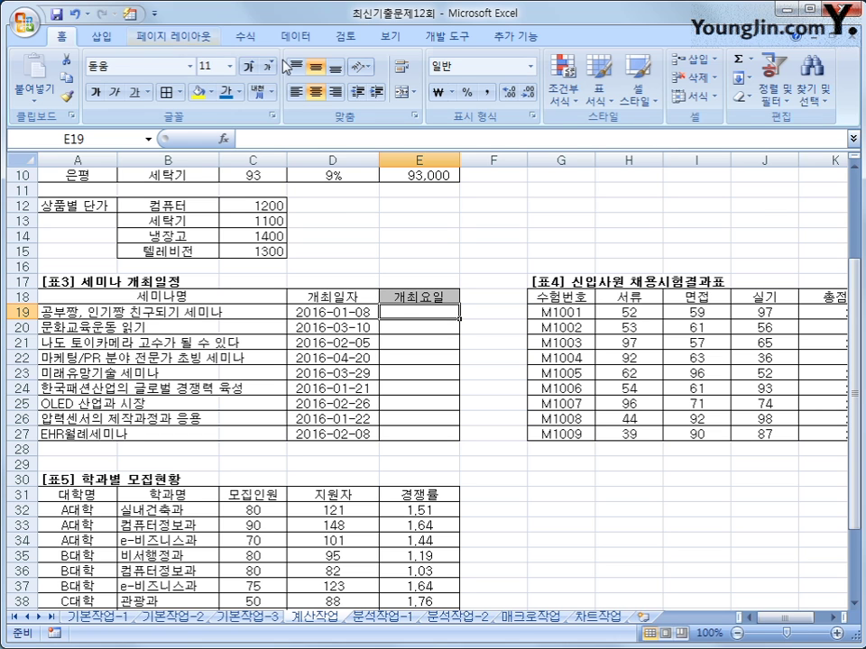
left_click(245, 36)
left_click(308, 60)
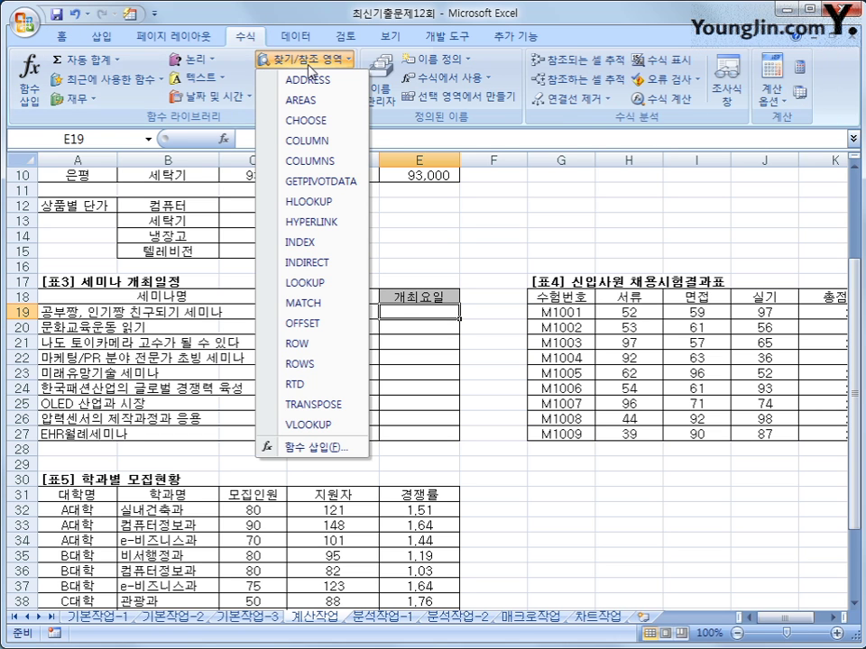
left_click(310, 120)
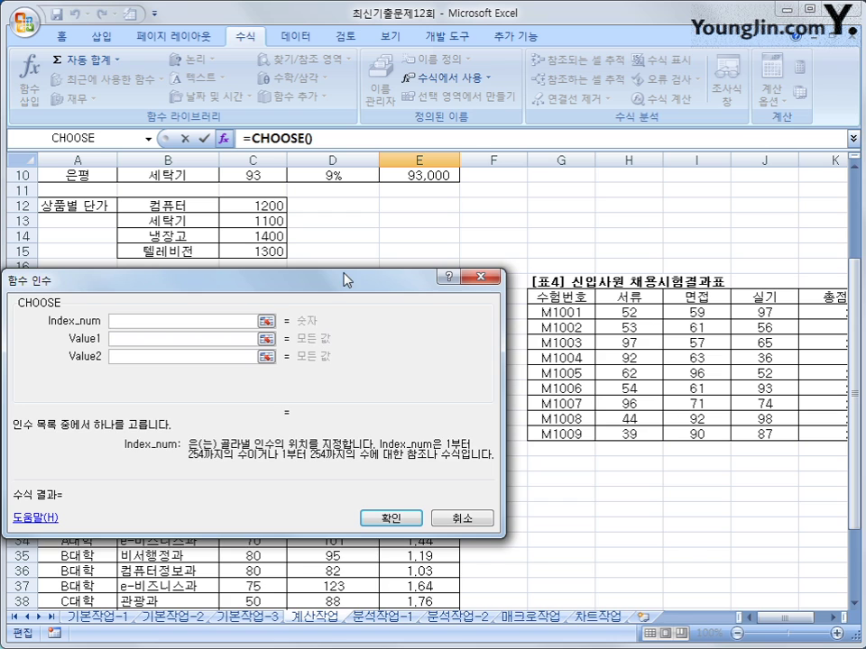
left_click_drag(343, 280, 521, 346)
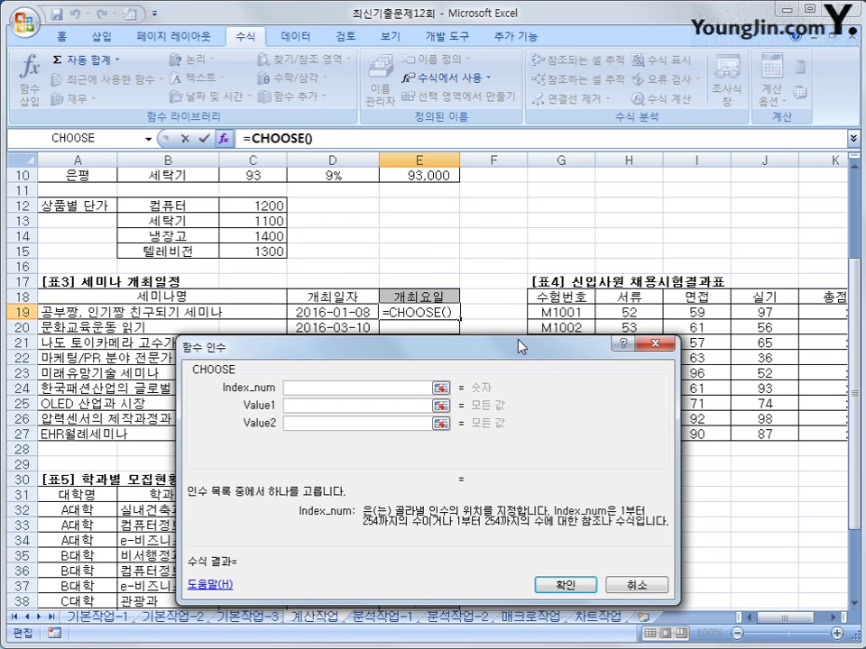
Set the CHOOSE function's Index_num argument to weekday(D19).
type("weekday")
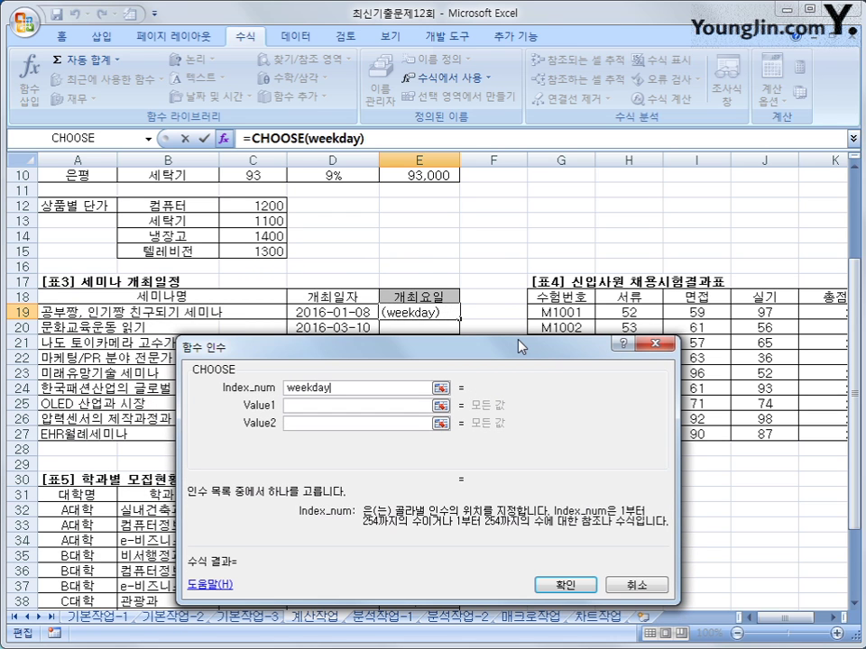
type("(")
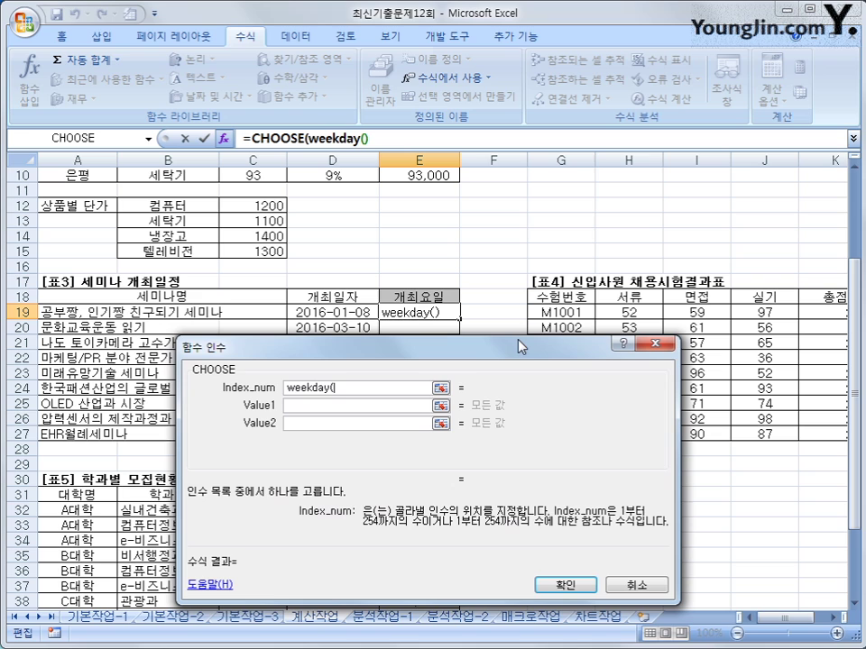
left_click(318, 313)
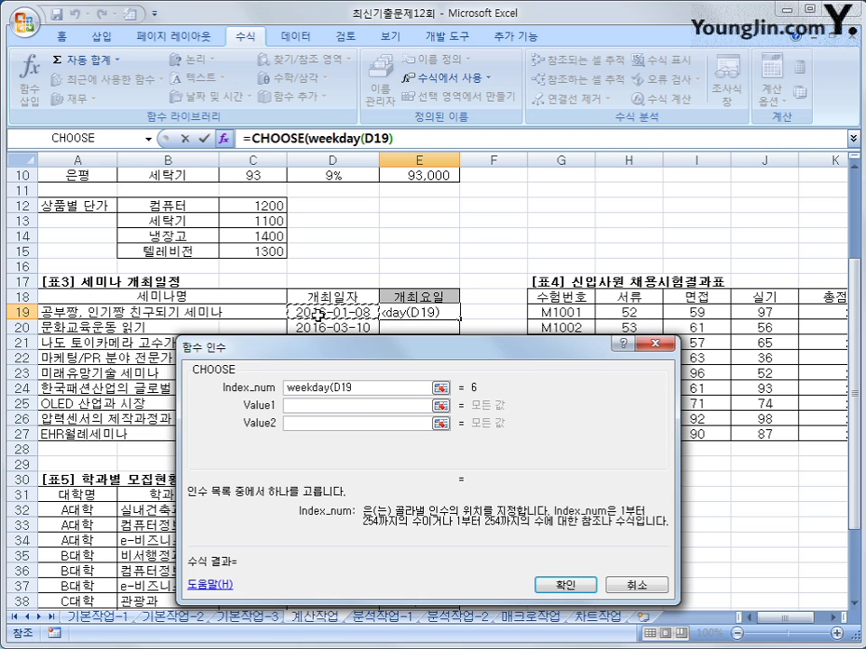
type(")")
key("Tab")
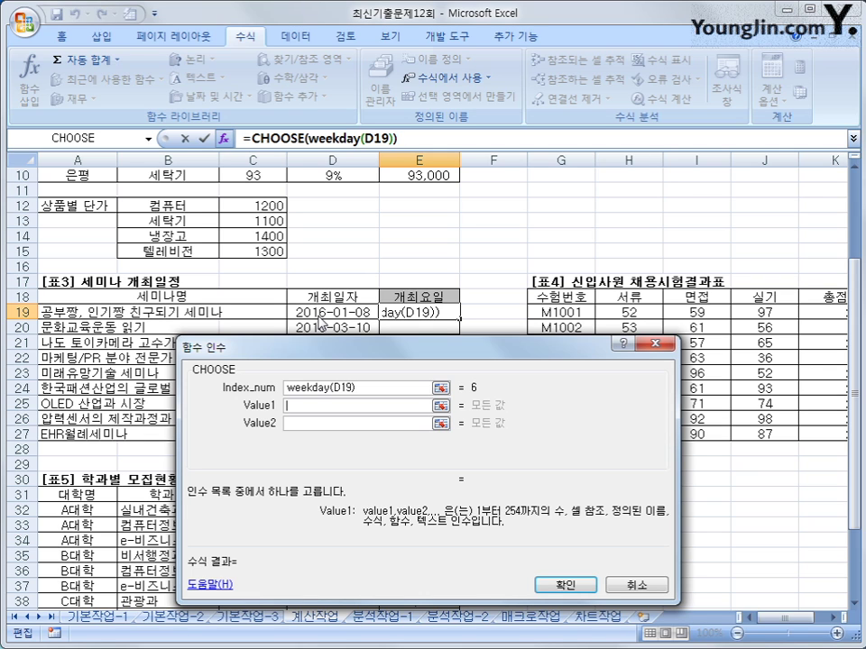
Enter 일요일, 월요일 and 화요리 as Value1 to Value3 of the CHOOSE function.
type("dl")
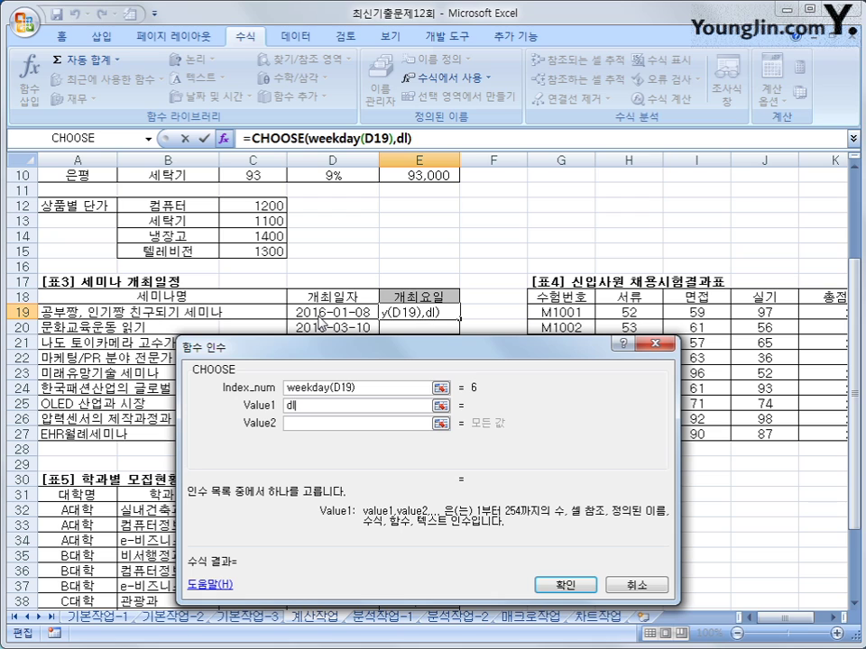
key("BackSpace")
key("BackSpace")
type("일요일")
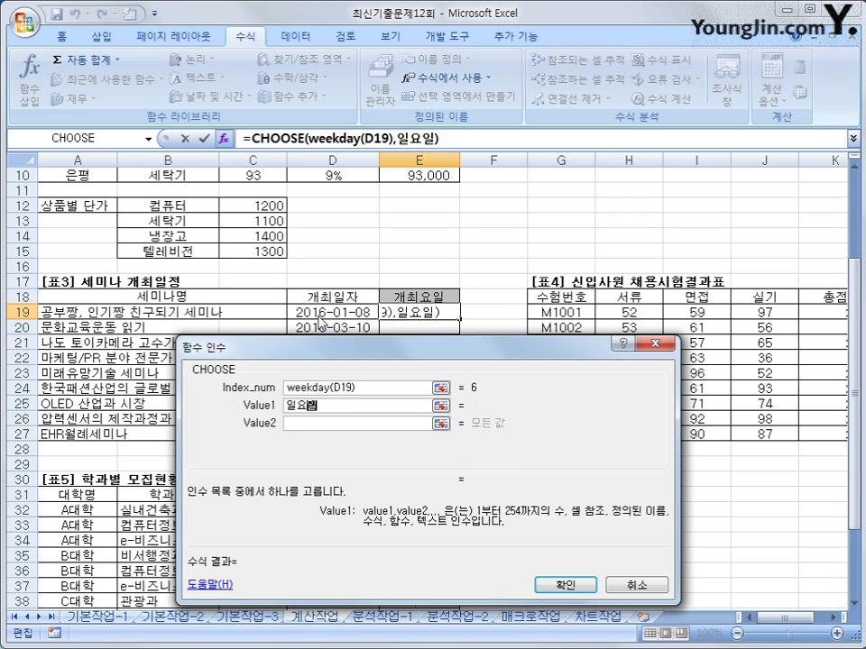
key("Tab")
type("월요일")
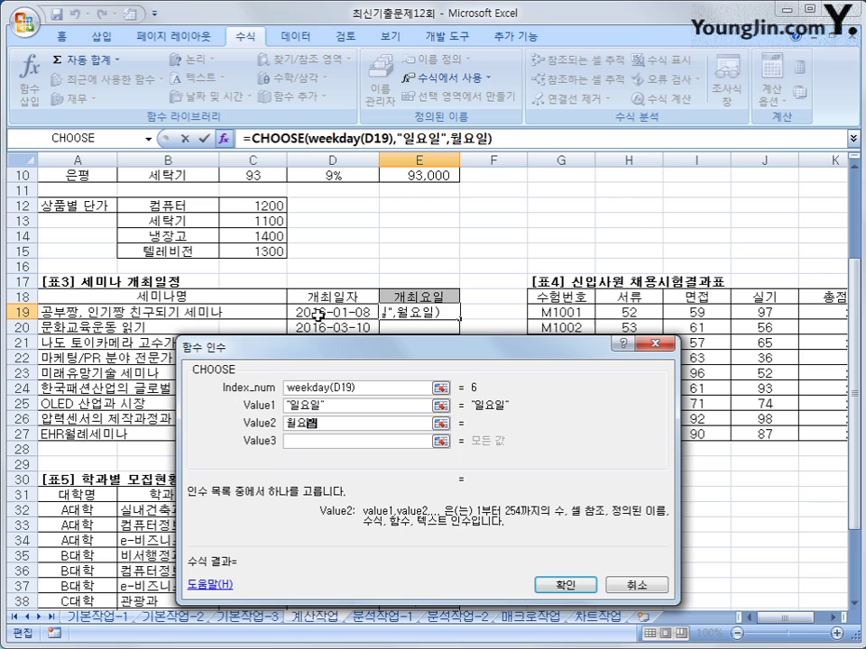
key("Tab")
type("화요리")
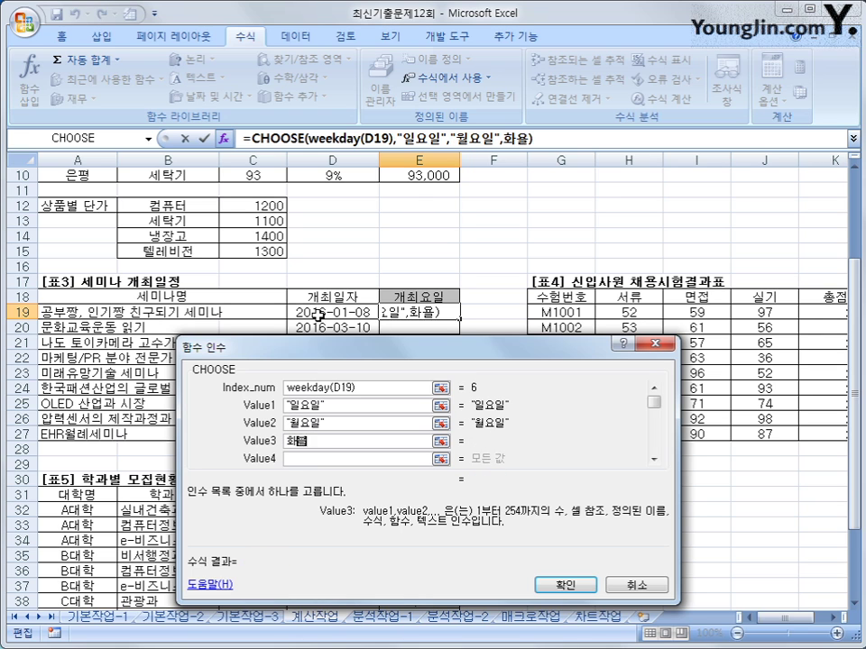
Enter 수요일, 목요일, 금요일 and 토요일 as Value4 to Value7 of the CHOOSE function.
key("Tab")
type("수요일")
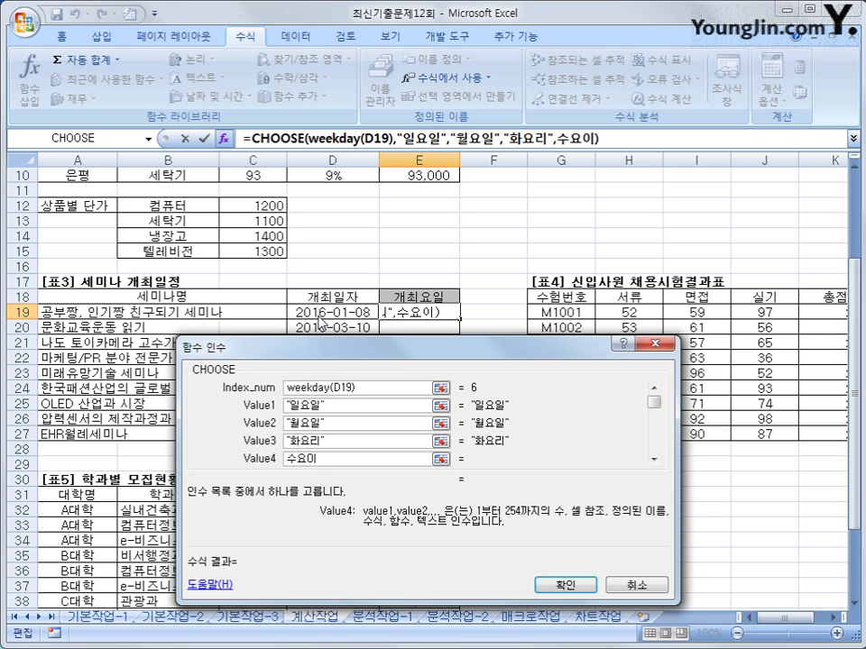
key("Tab")
type("목요일")
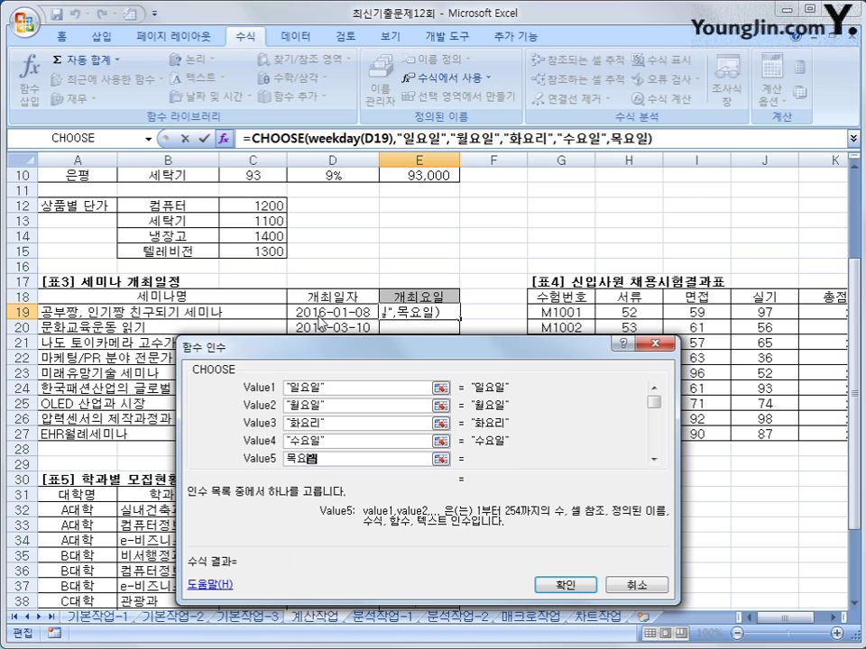
key("Tab")
type("금요일")
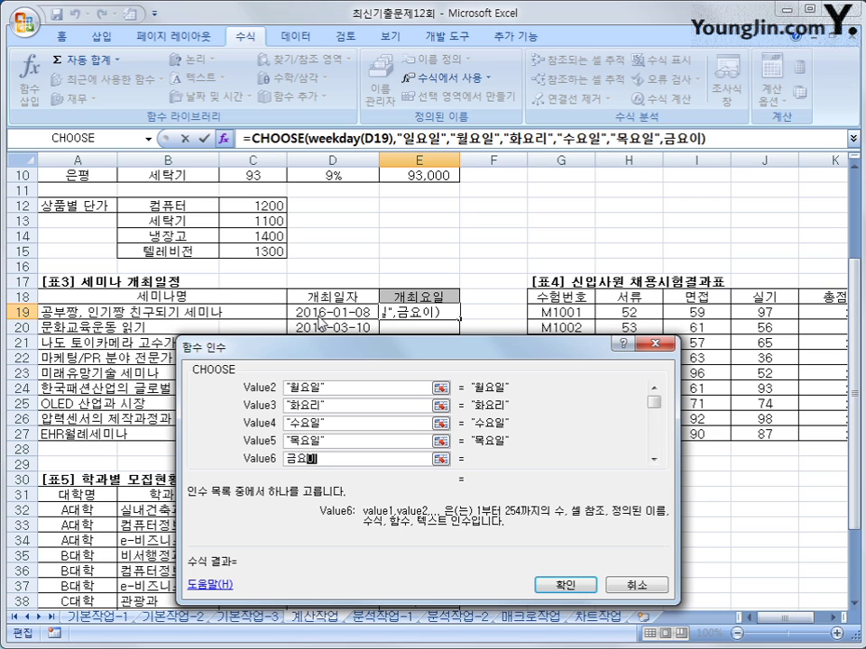
key("Tab")
type("토요일")
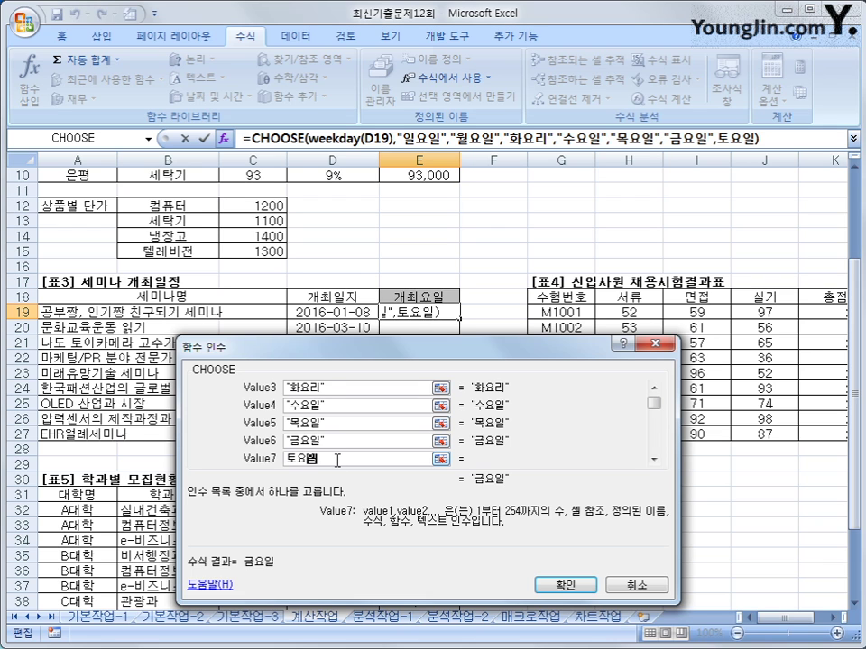
Accept the CHOOSE formula in E19 and fill it down the 개최요일 column through E27.
key("Tab")
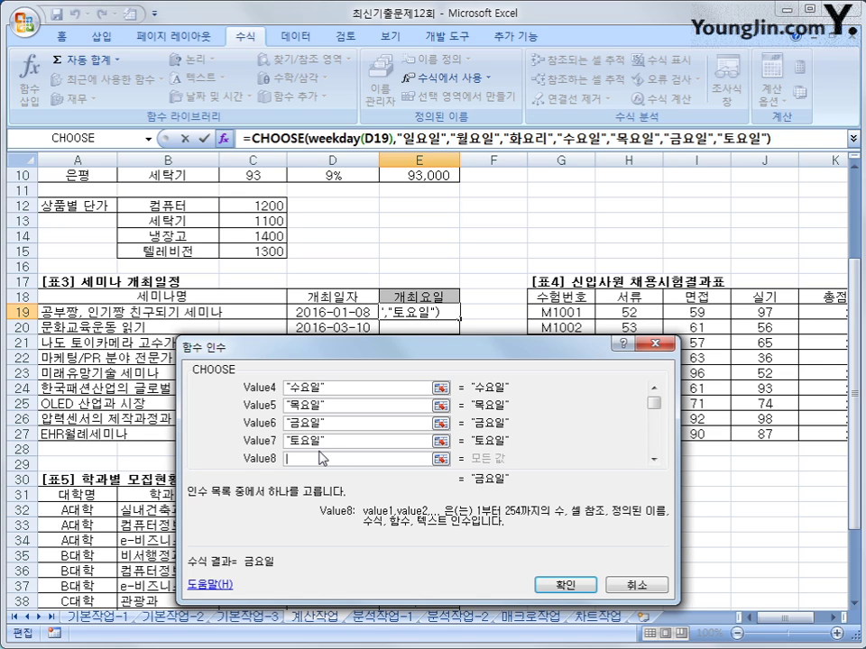
left_click(563, 586)
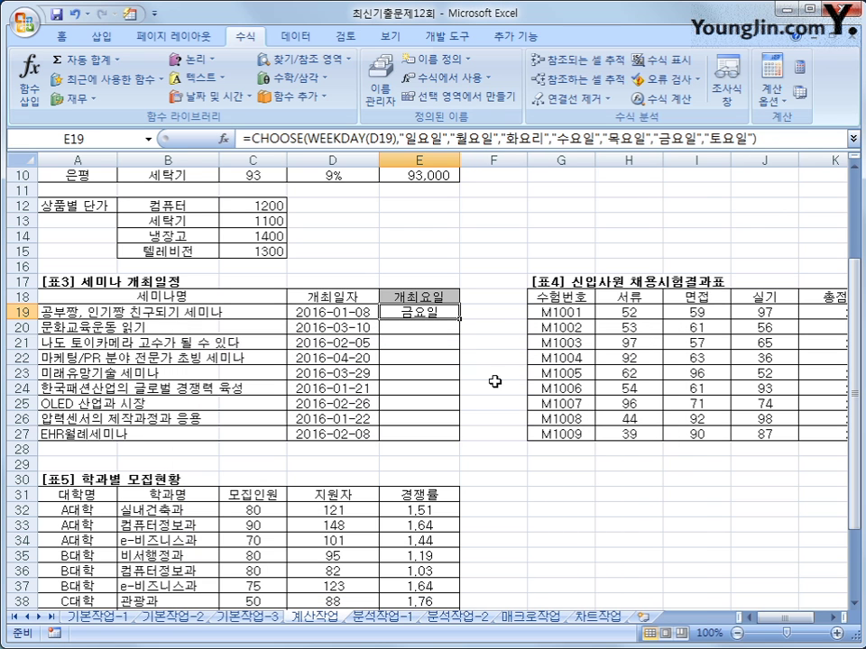
left_click_drag(459, 316, 444, 444)
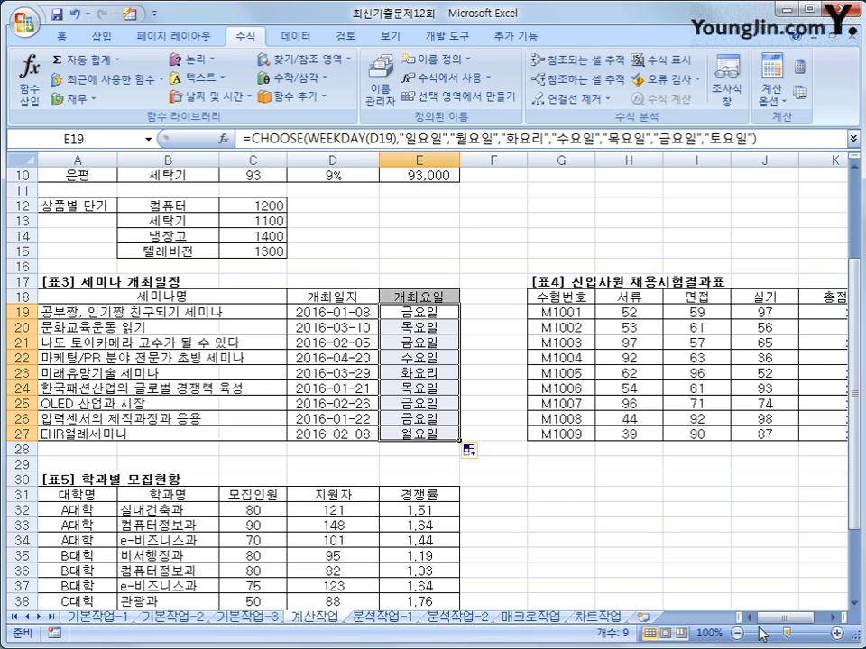
Begin the 판정 formula in L19 of 표4 with =if(and(min(H19:J19)>=40 as its first condition.
scroll(801, 541, "right", 2)
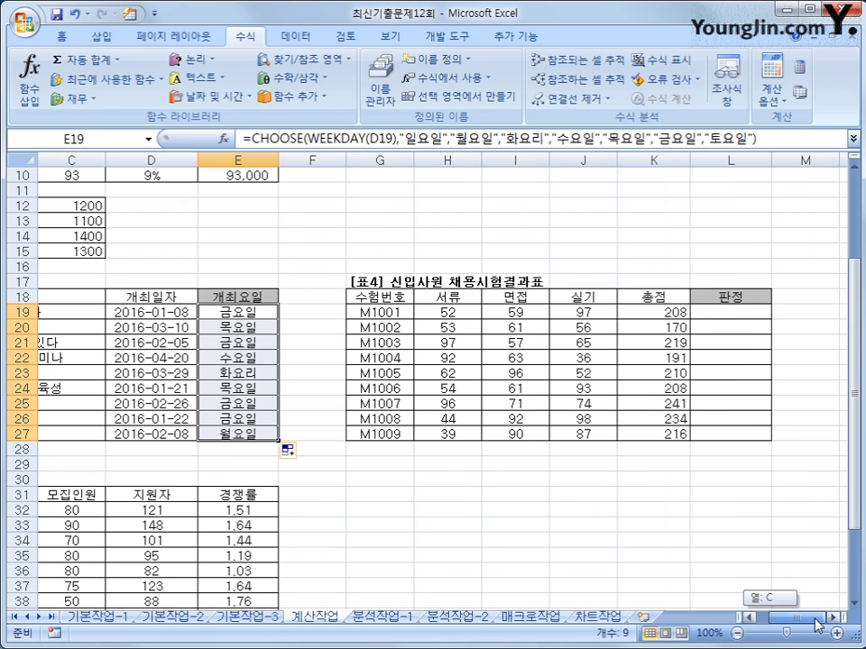
left_click(741, 314)
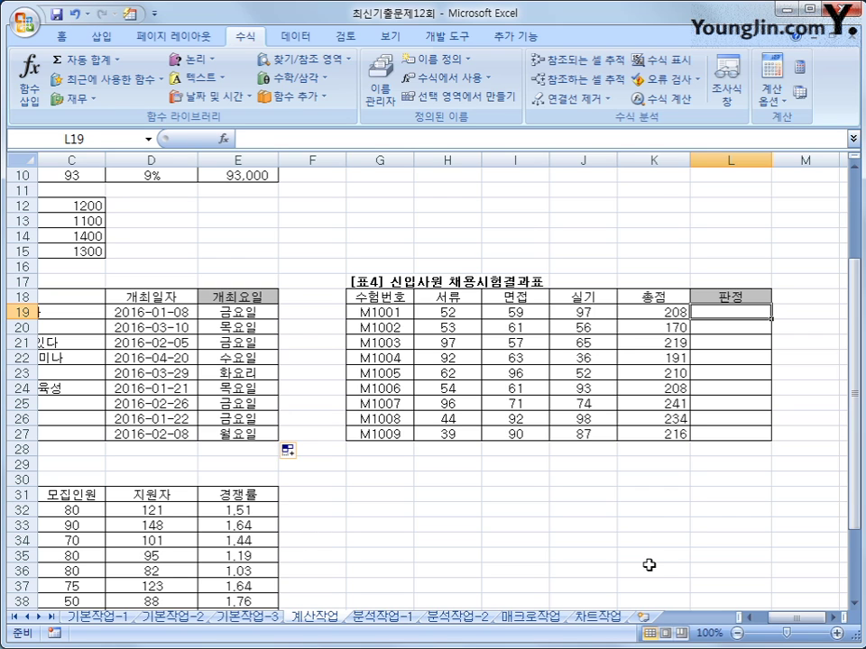
type("=")
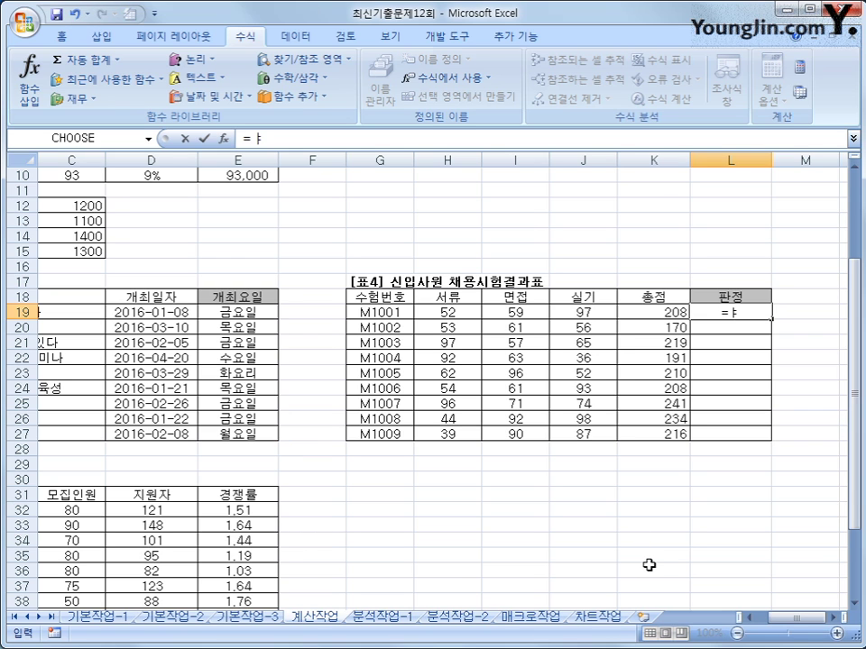
type("if(and(")
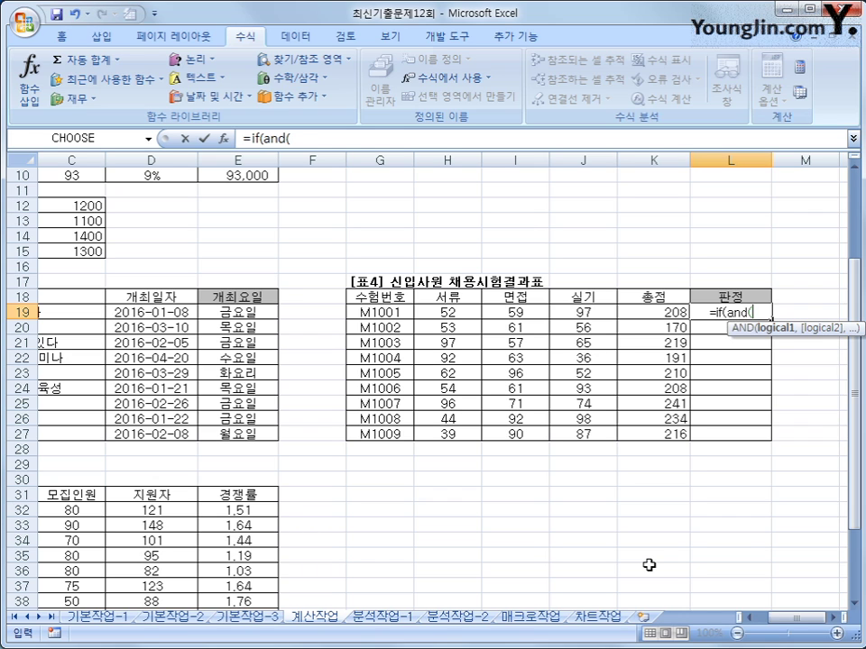
type("min(")
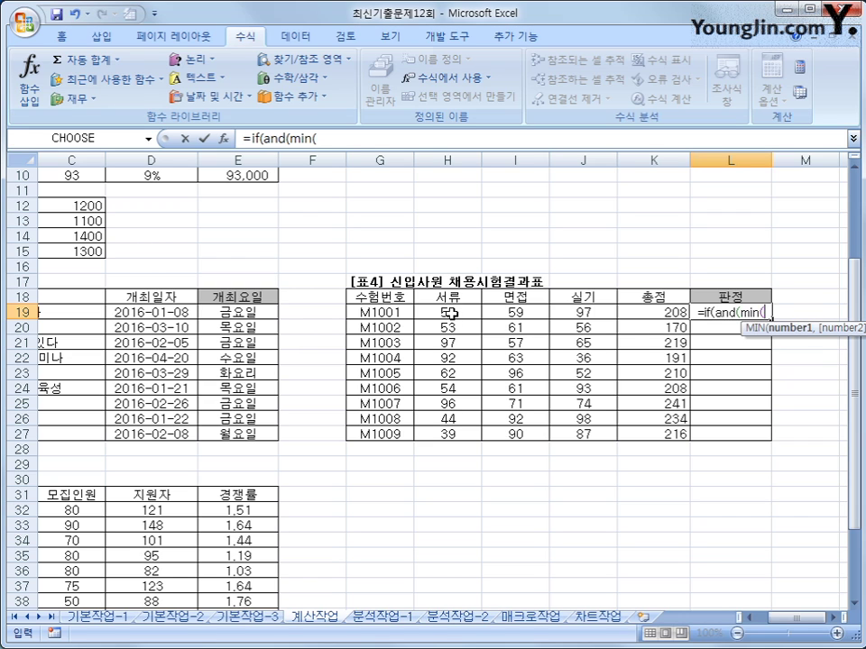
left_click_drag(448, 312, 565, 308)
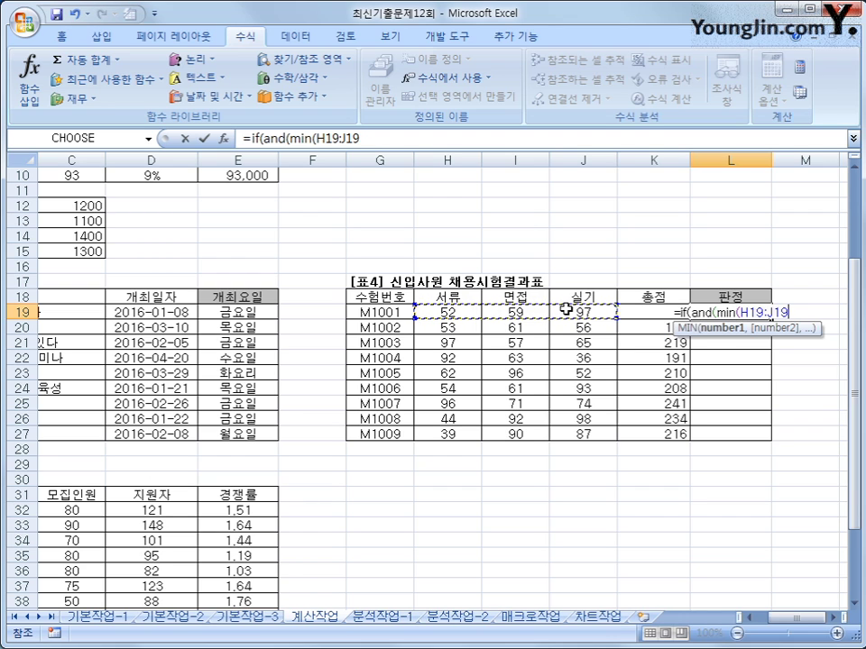
type(")")
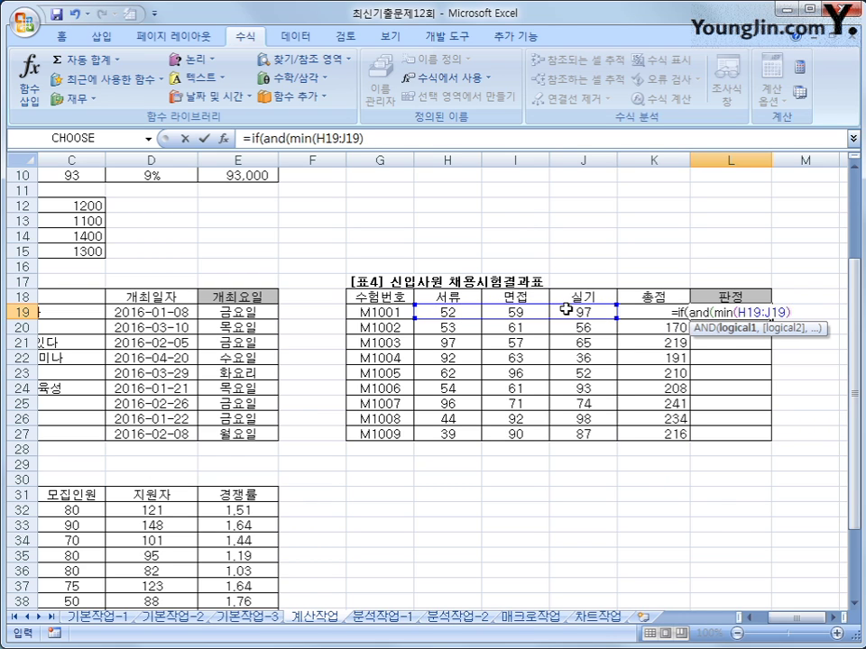
type(">")
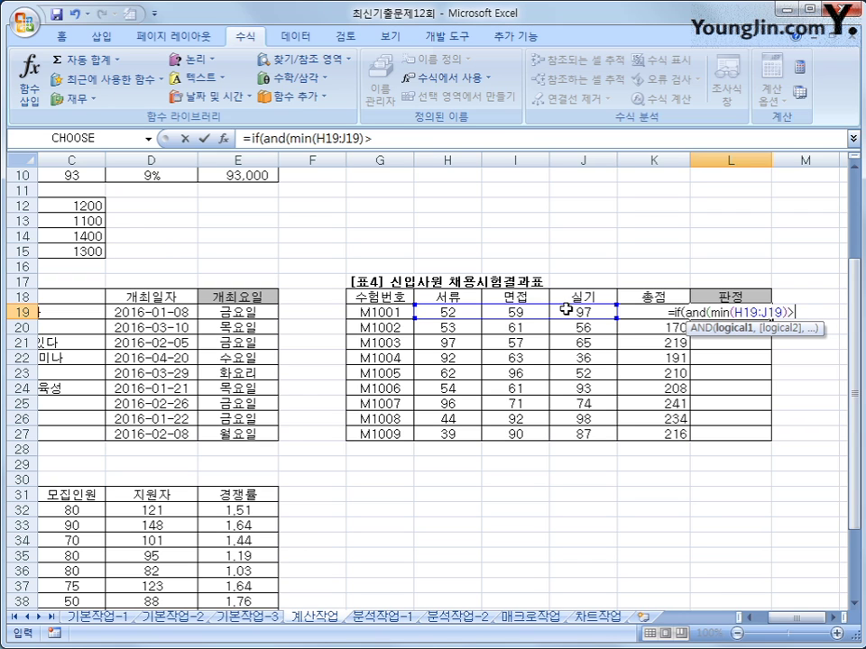
type("=40")
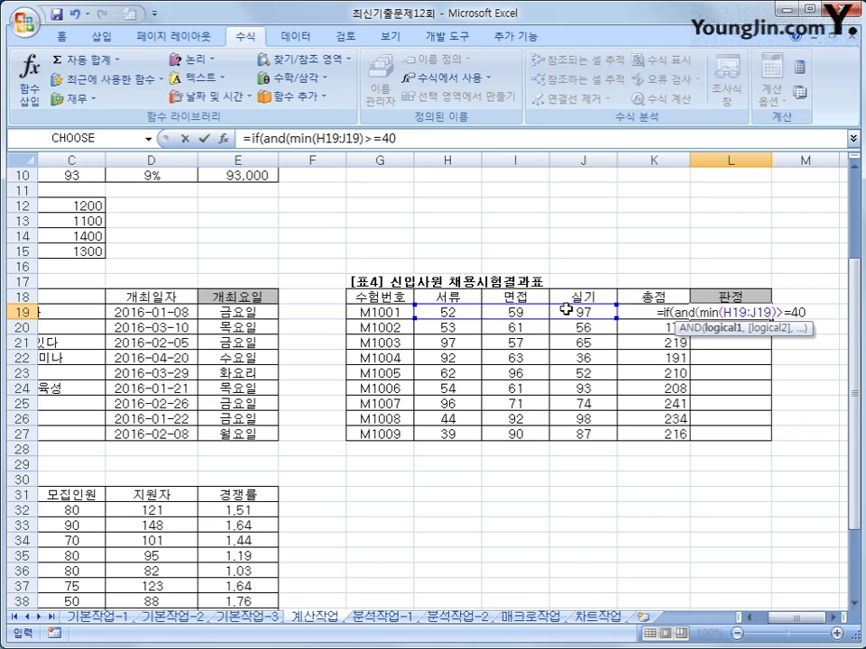
Add K19>=210 as the second AND condition in L19, close the AND and add the comma before IF's true value.
type(",")
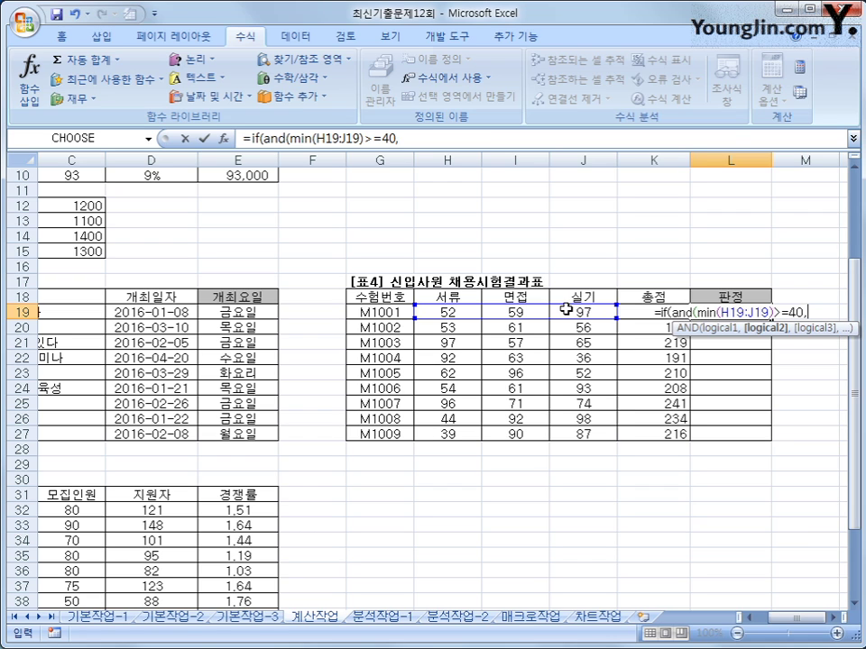
key("Left")
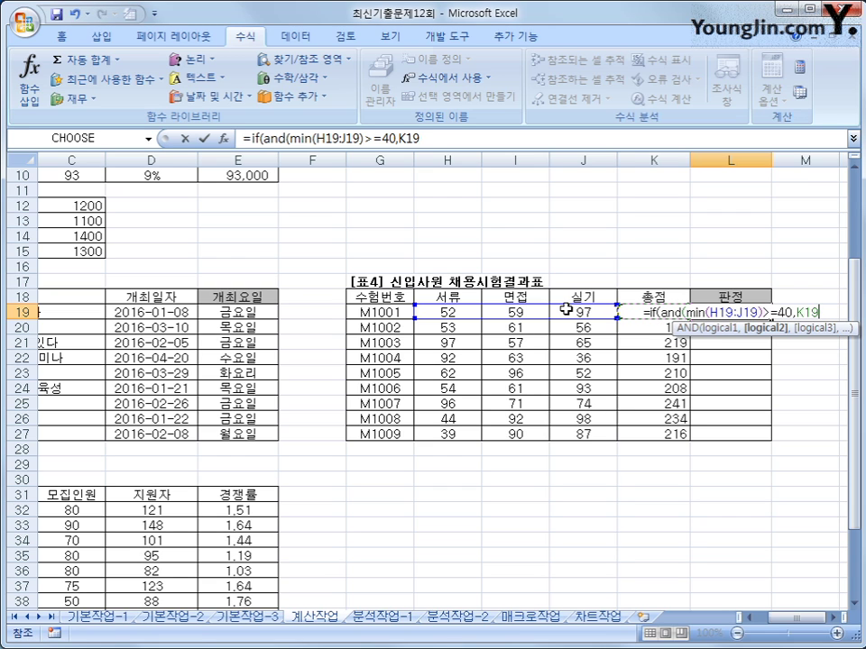
type(">=210")
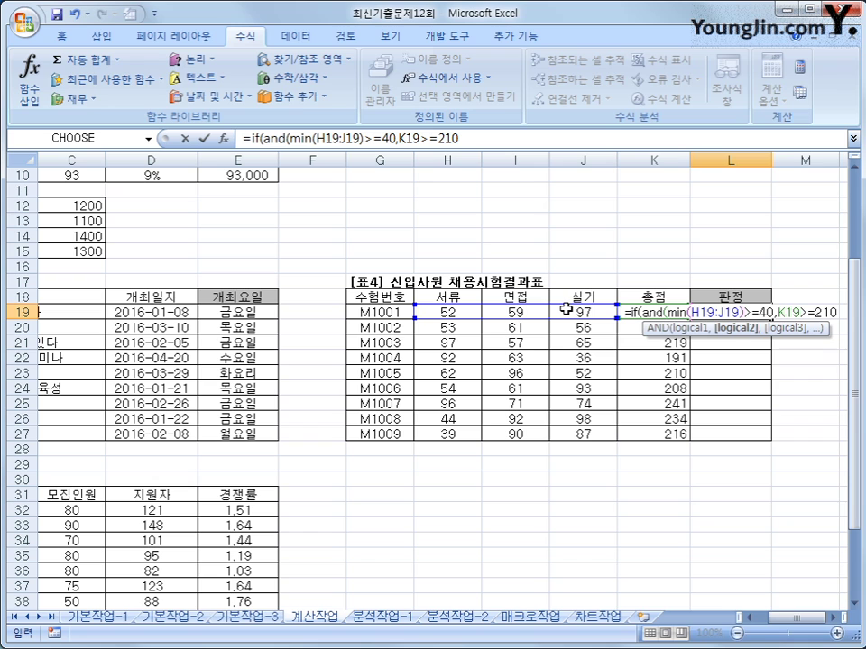
type(")")
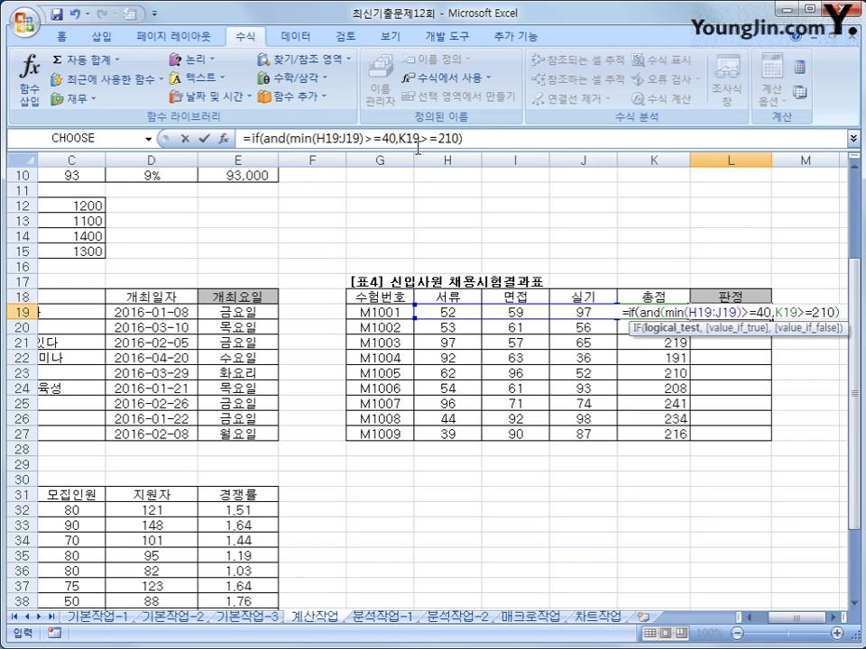
left_click(352, 138)
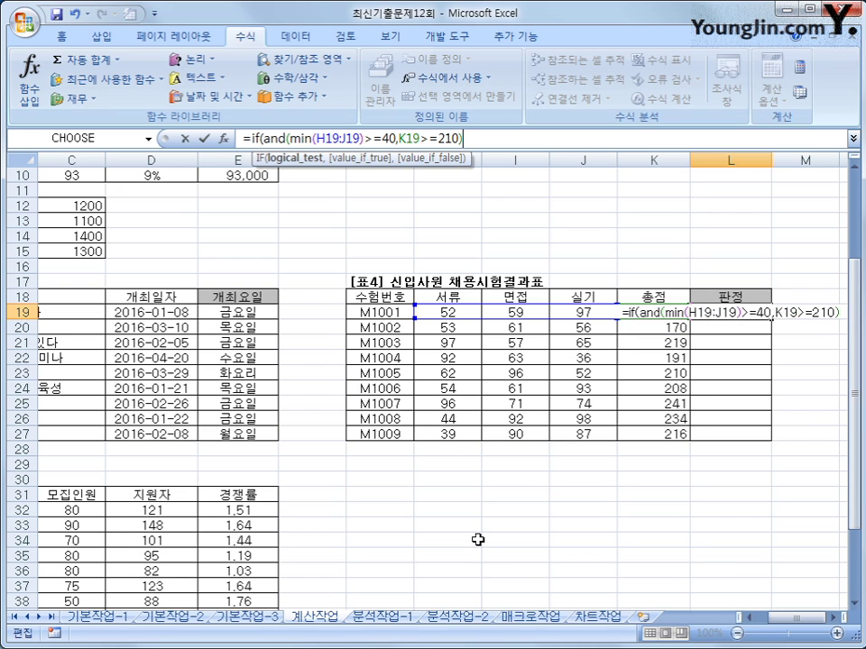
type(",")
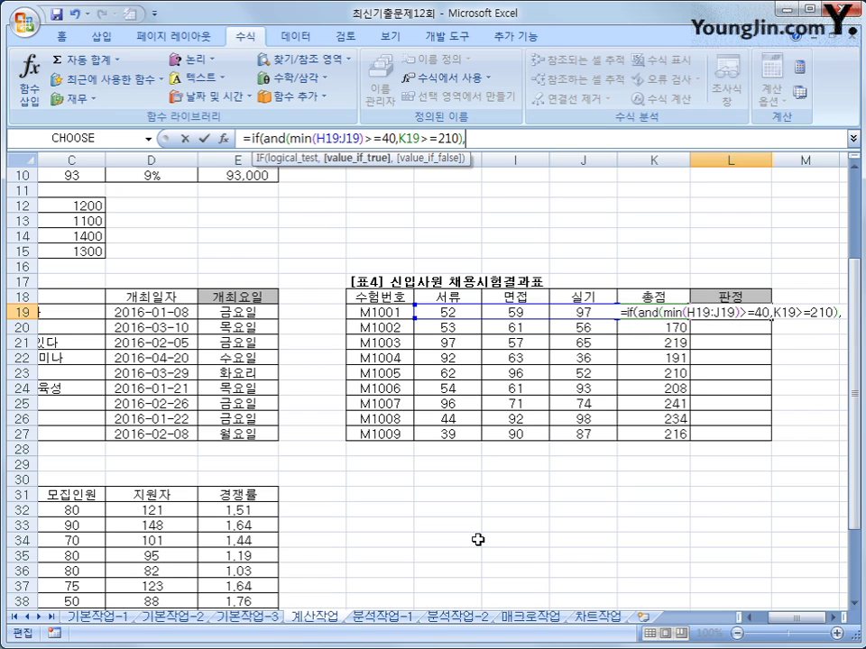
Enter "1차합격" as the value-if-true of the IF formula in L19.
type("\"1ck")
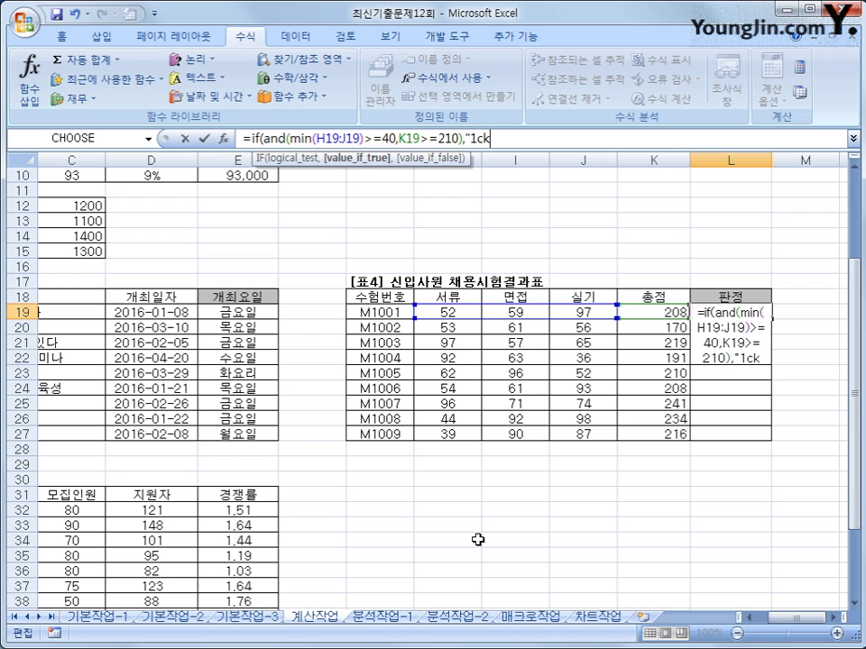
key("BackSpace")
key("BackSpace")
key("Hangul")
type("차합격\",")
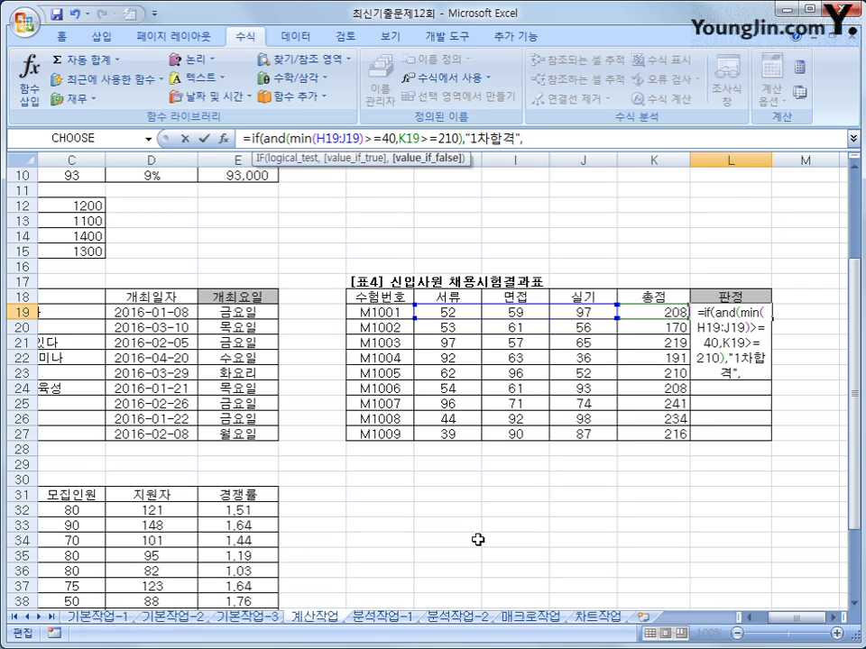
Finish the L19 formula with "" as its value-if-false and fill it down the 판정 column through L27.
type("\"\")")
key("Return")
left_click(721, 310)
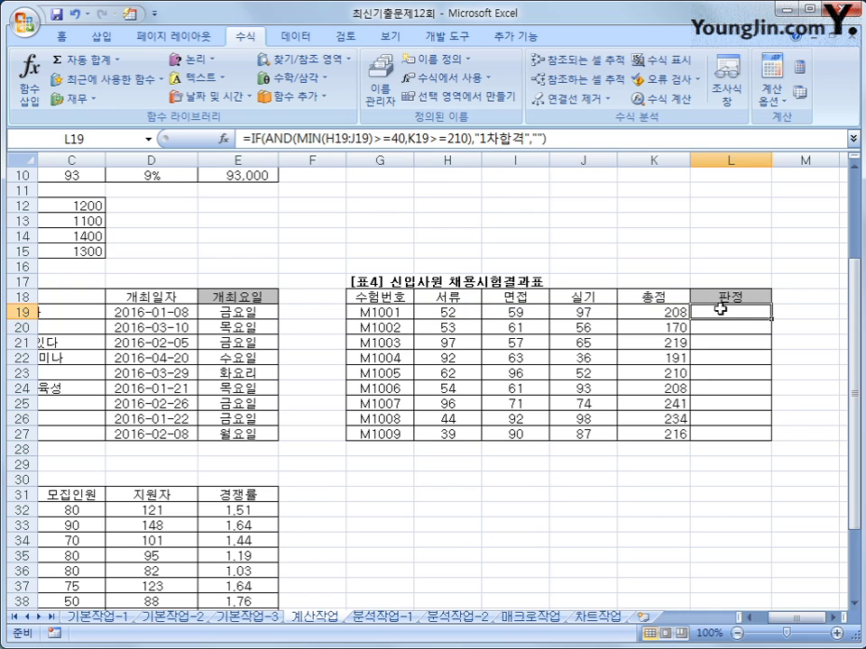
left_click_drag(771, 318, 771, 441)
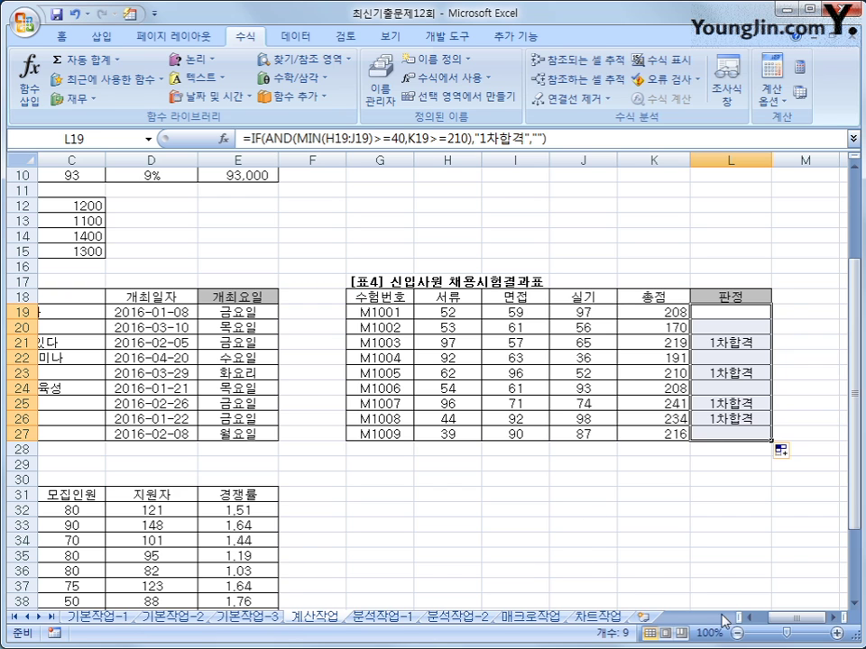
Begin a formula with =dsum( in E45, the e-비즈니스과 지원자 합계 cell of 표5.
left_click_drag(781, 620, 773, 620)
scroll(427, 492, "down", 6)
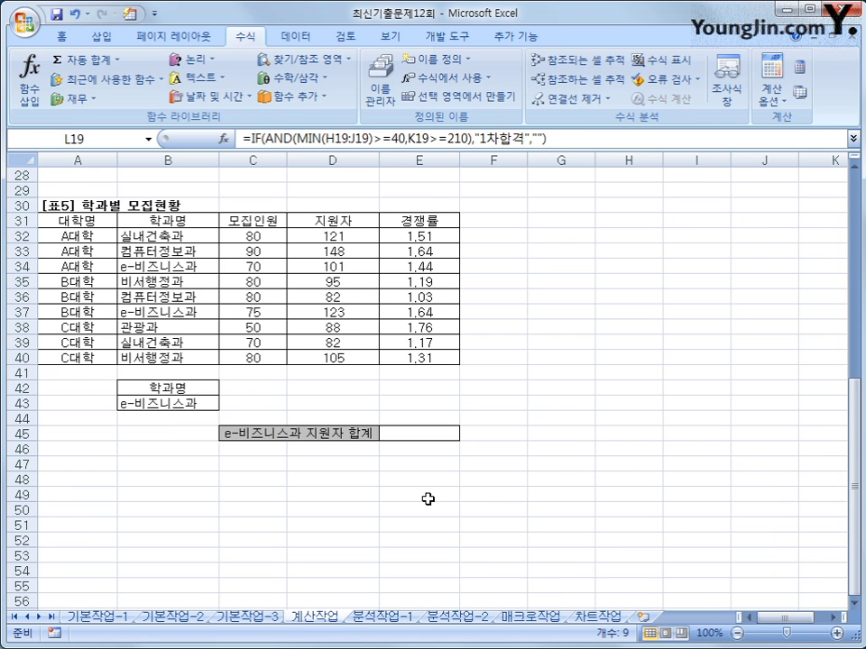
left_click(413, 438)
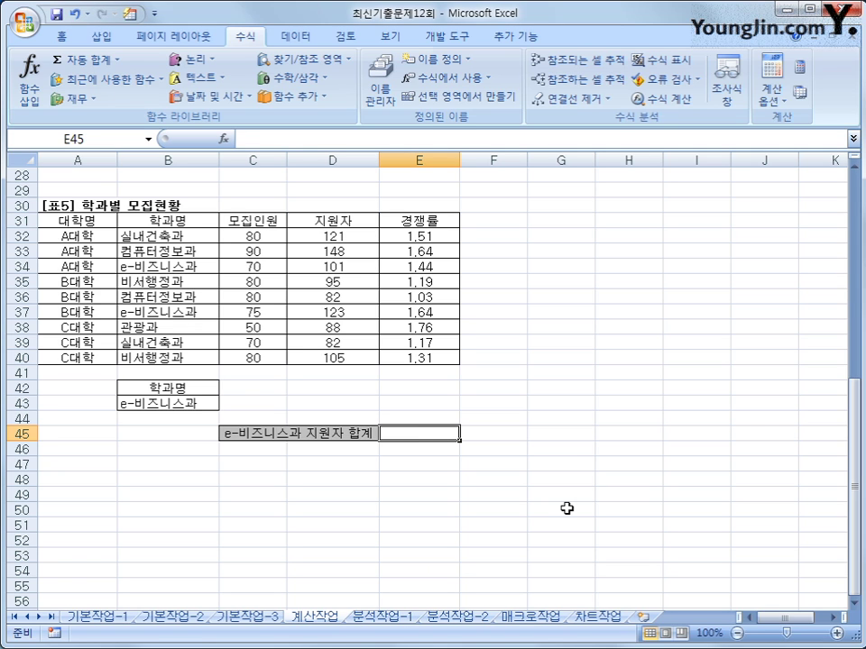
type("=ㅇ")
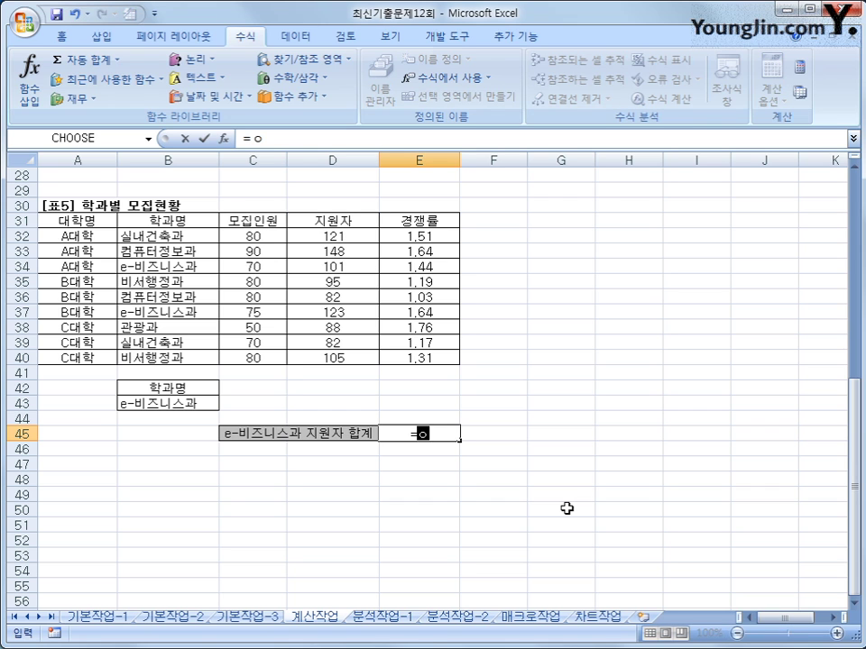
key("BackSpace")
type("du")
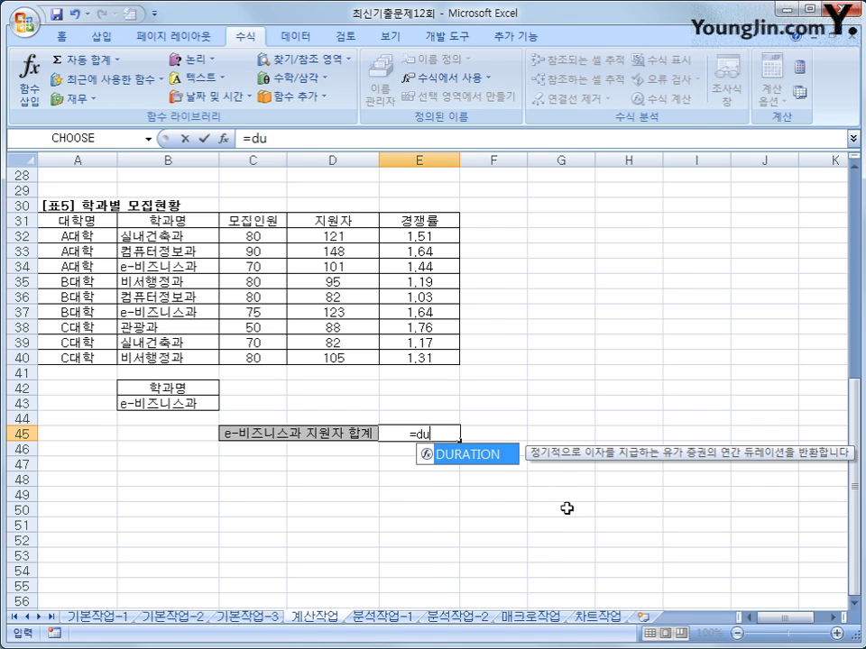
key("BackSpace")
type("sum(")
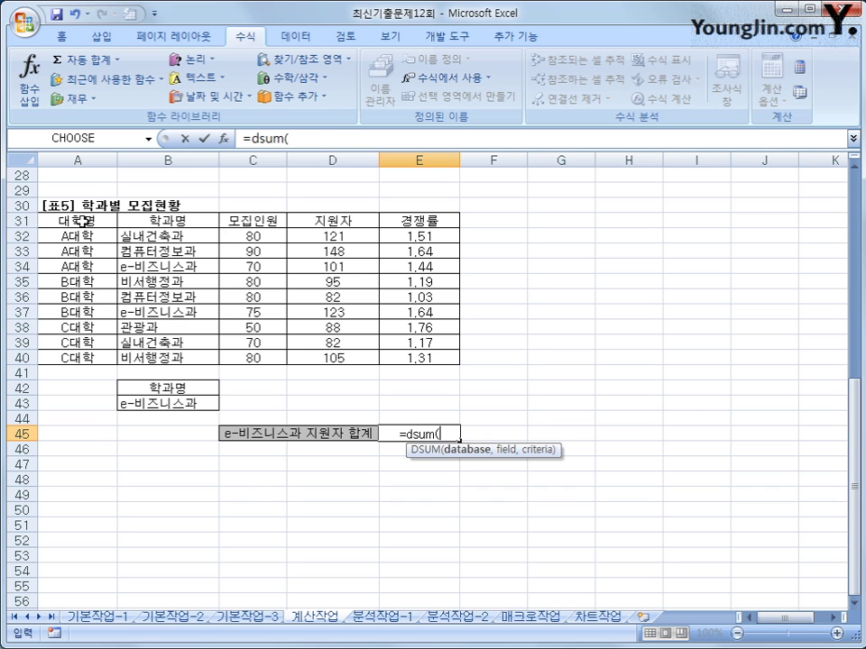
Give DSUM the database A31:E40, the field D31 and the criteria B42:B43, and close its parenthesis.
left_click_drag(70, 219, 403, 362)
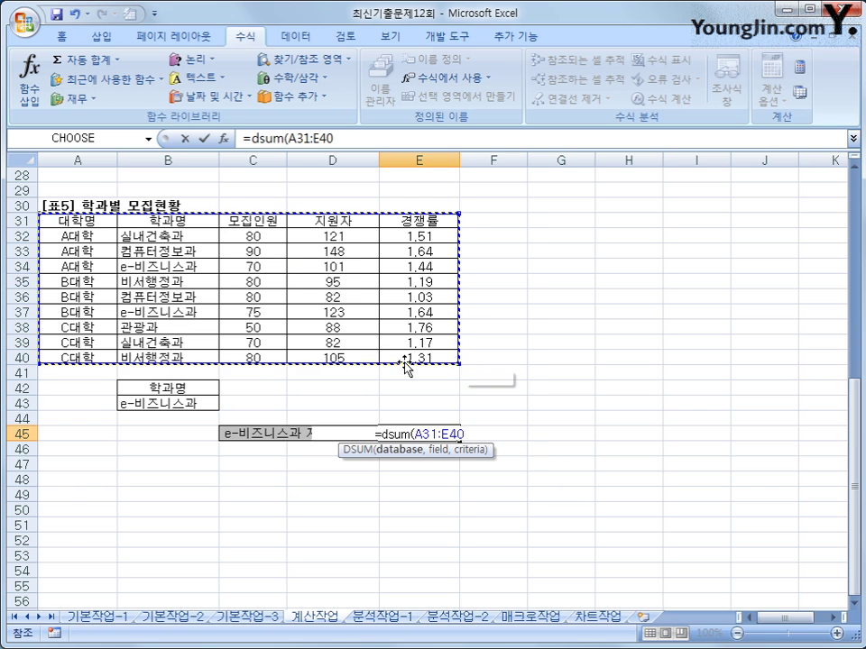
type(",")
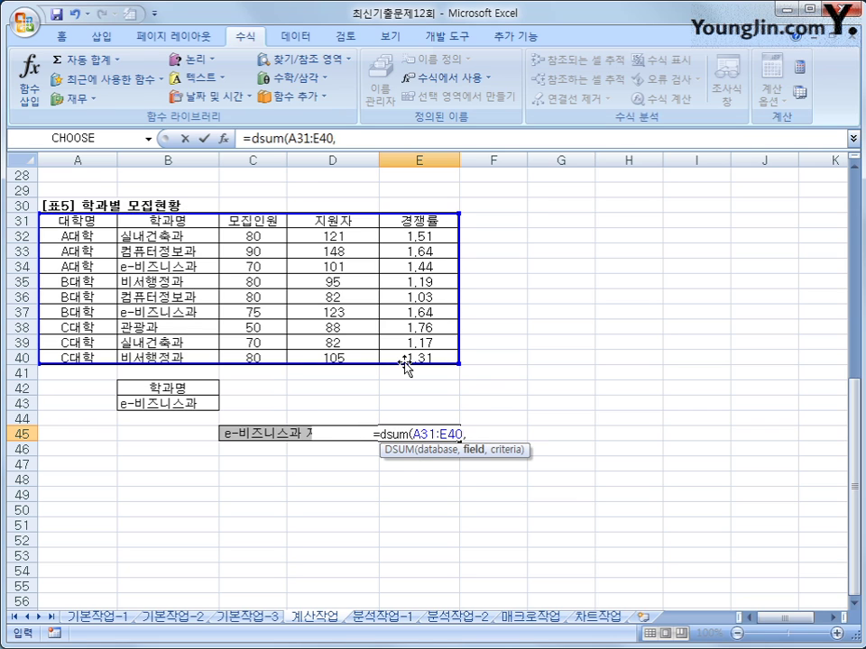
left_click(356, 222)
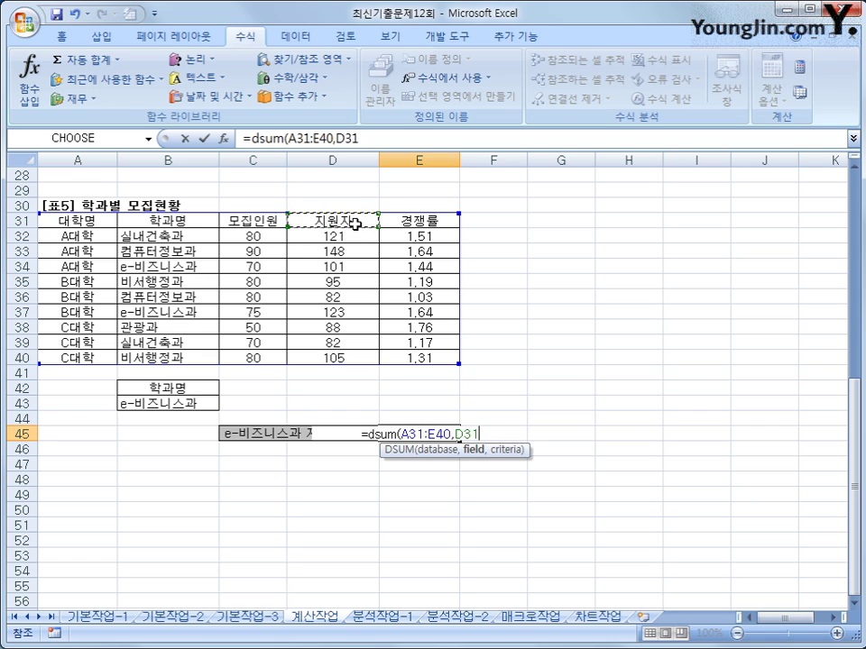
type(",")
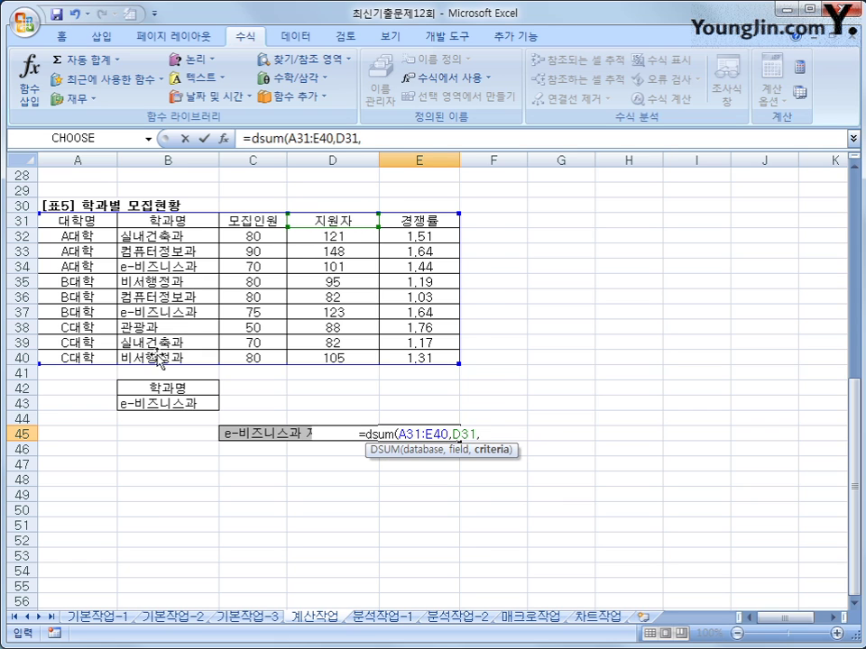
left_click_drag(125, 384, 157, 394)
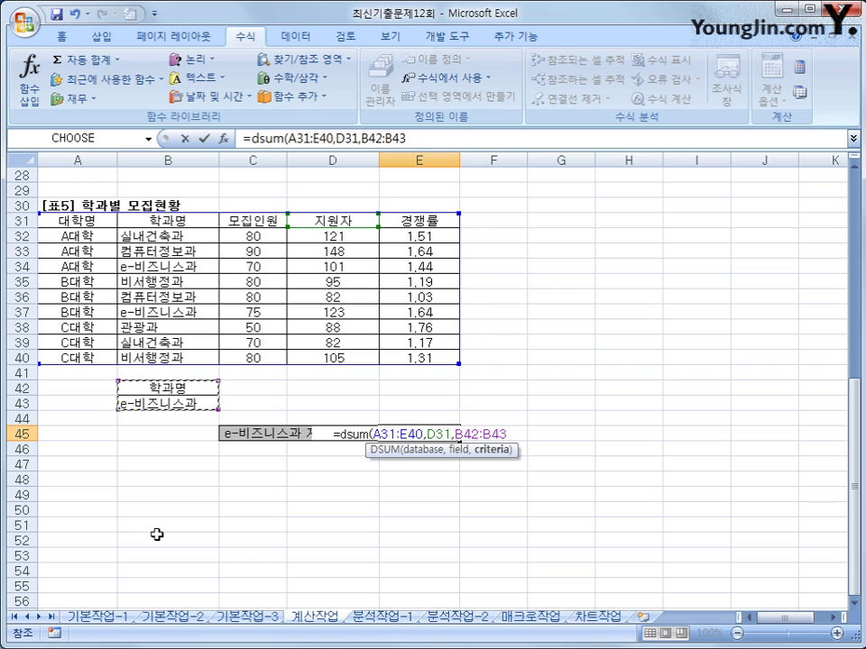
type(")")
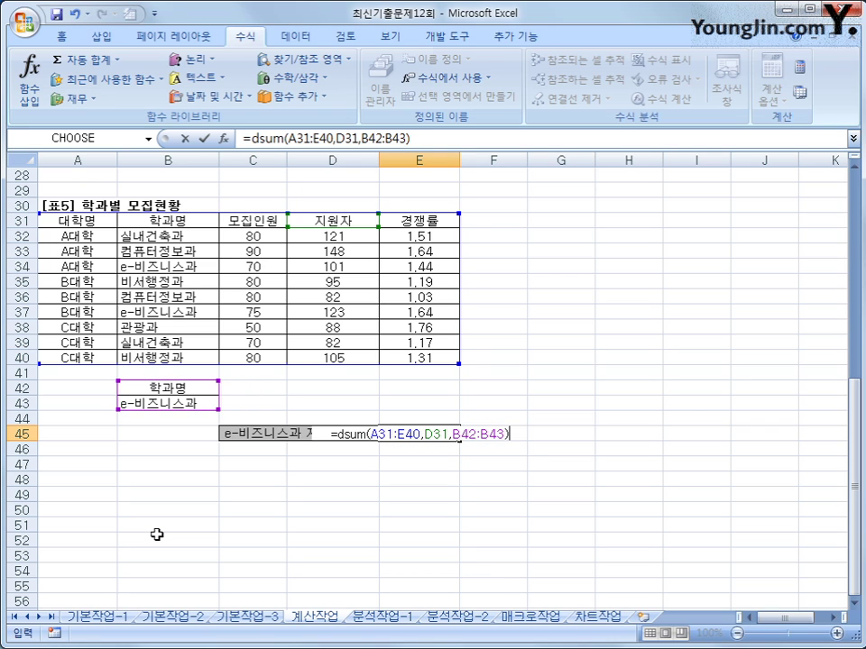
Append &"명" to the DSUM formula in E45 and enter it.
type("&\"ㅁ")
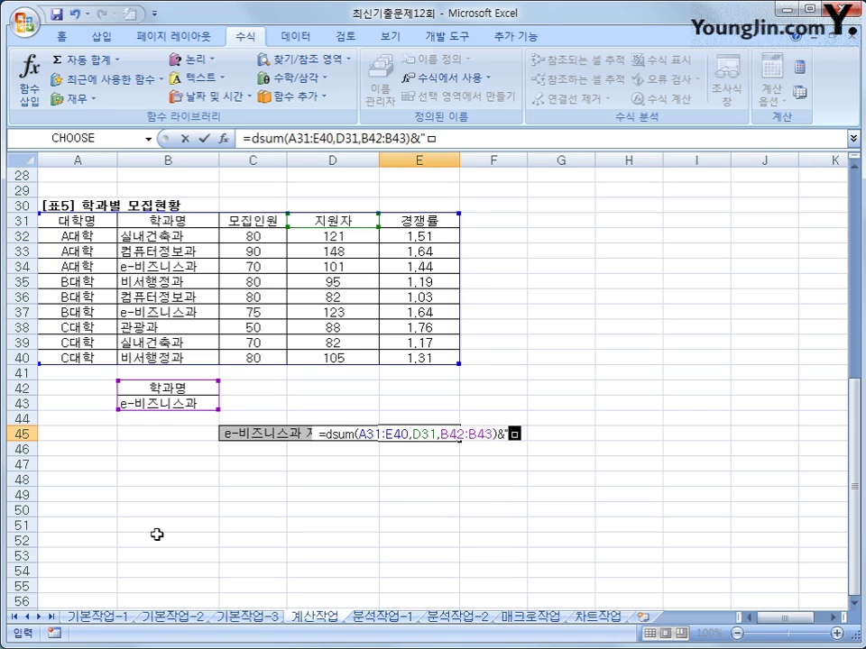
type("명\"")
key("Return")
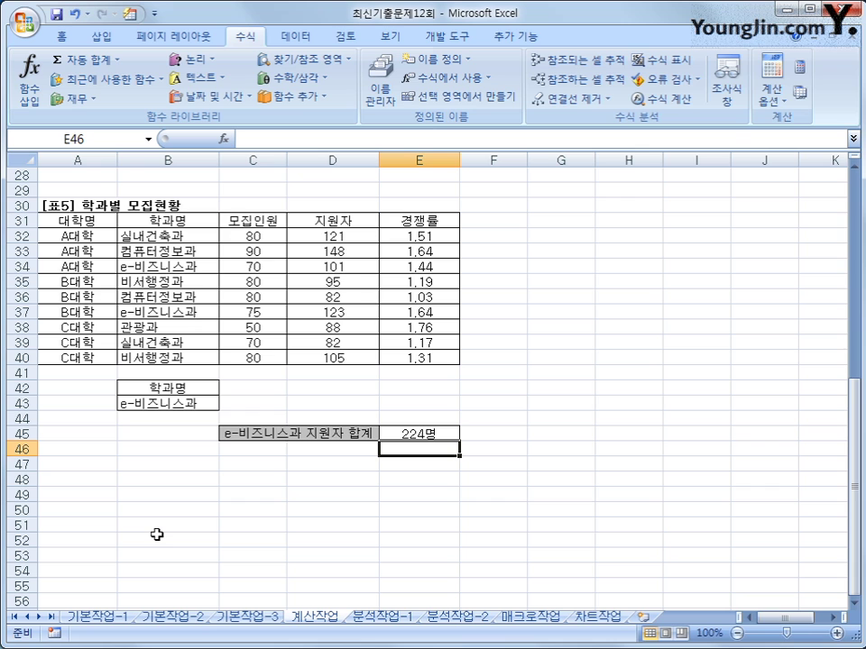
On the 분석작업-1 sheet, start creating a pivot table from the 미수금 내역 data in A3:G20.
scroll(157, 535, "up", 9)
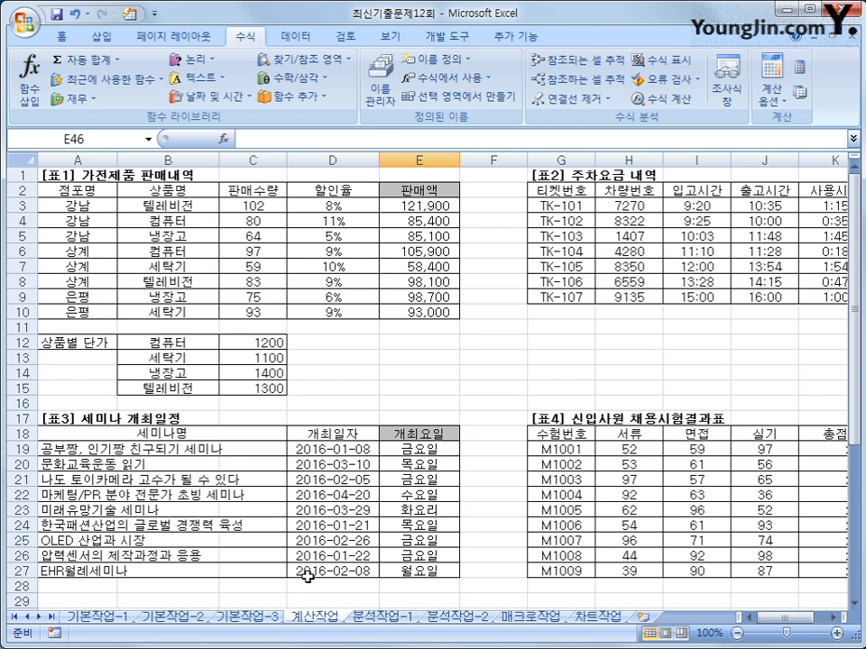
left_click(383, 616)
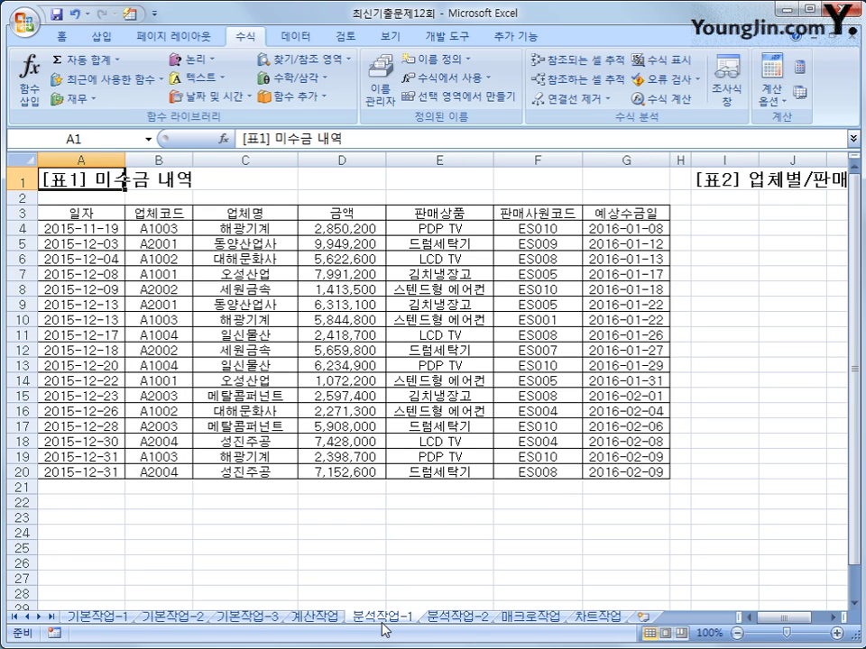
left_click(252, 334)
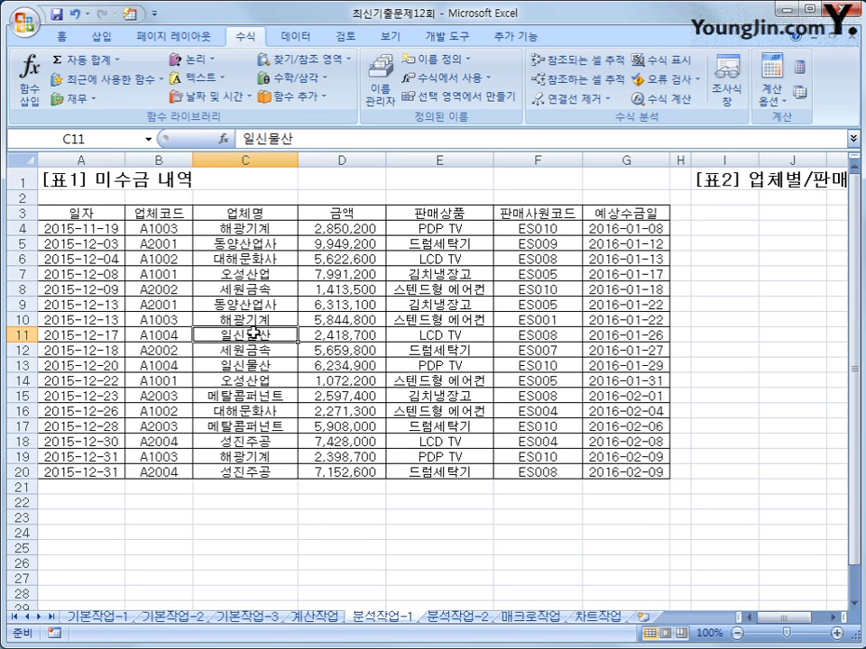
left_click(101, 37)
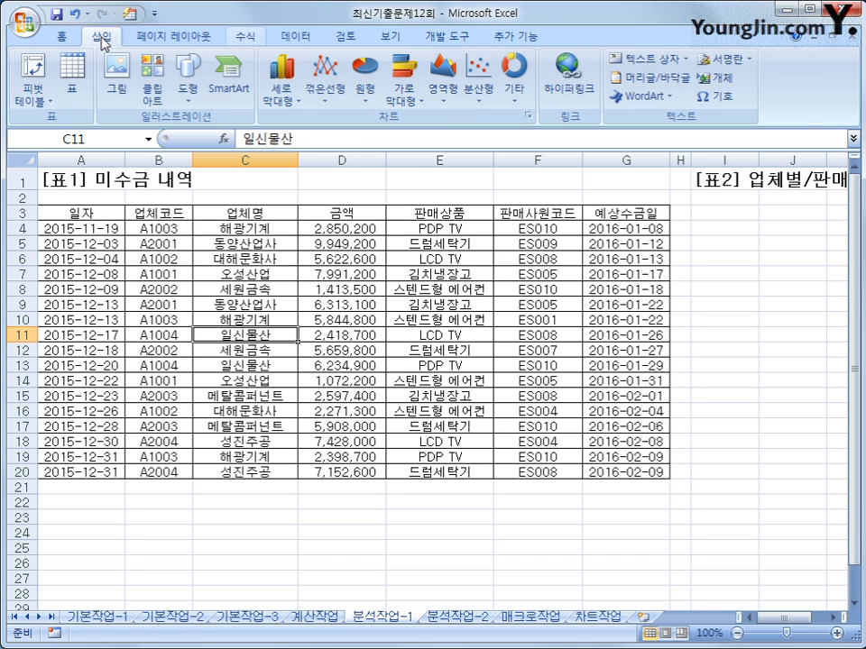
left_click(34, 72)
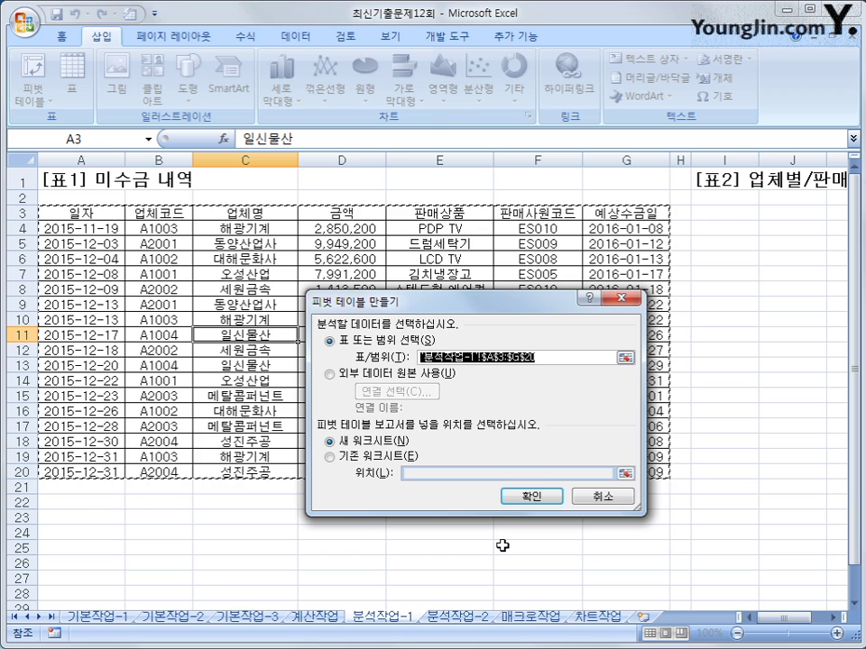
Place the pivot table on the existing worksheet at cell I3 and create it.
left_click(373, 456)
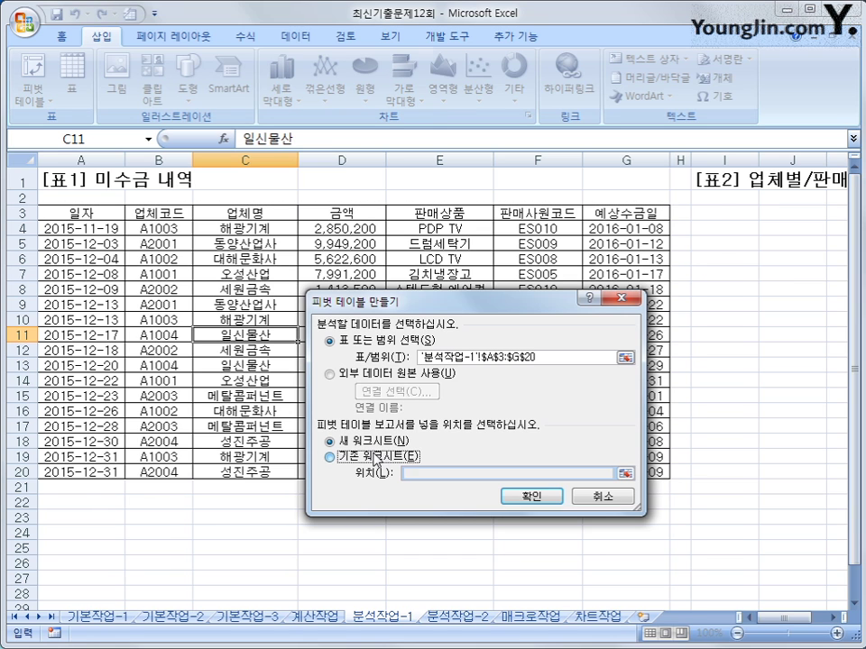
left_click(406, 473)
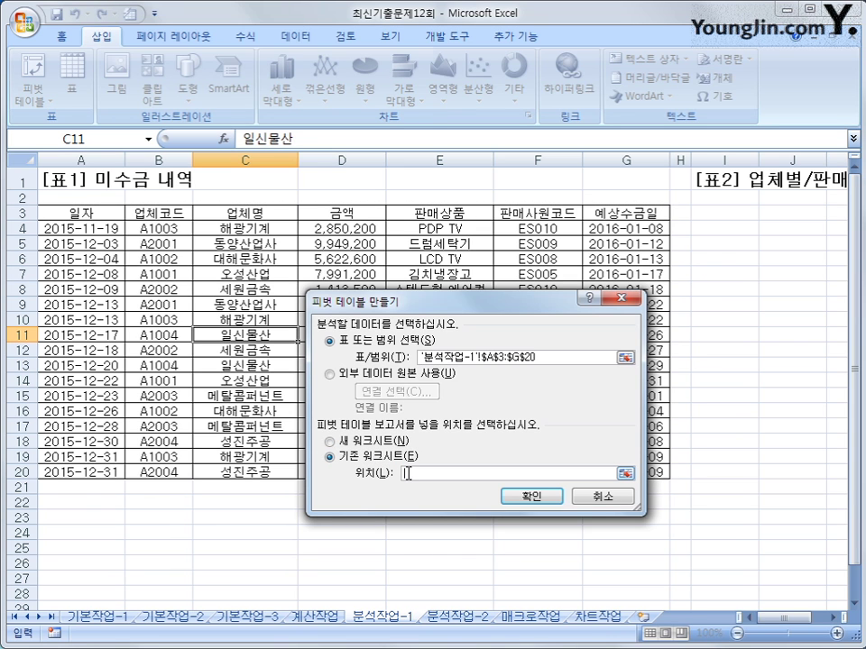
left_click(736, 213)
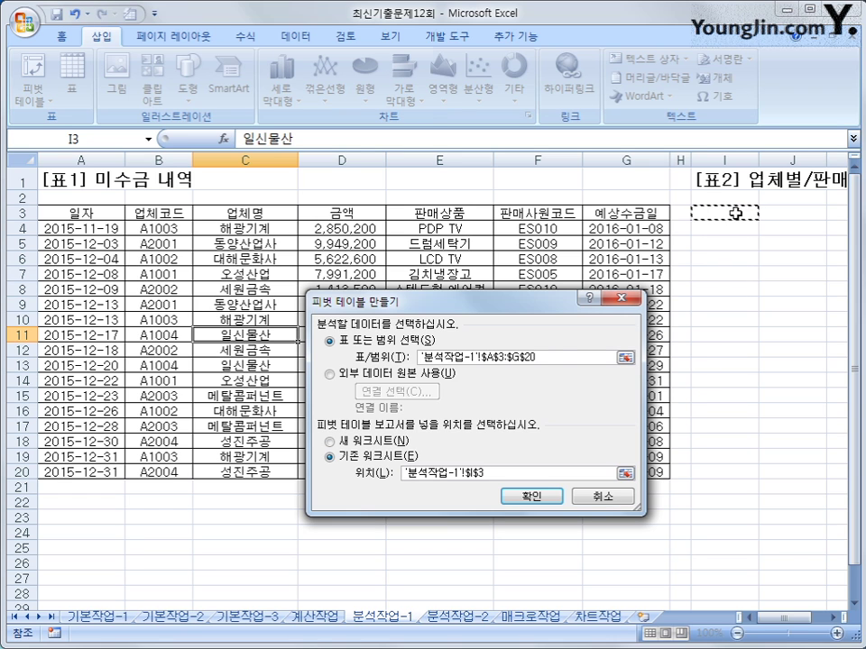
left_click(511, 498)
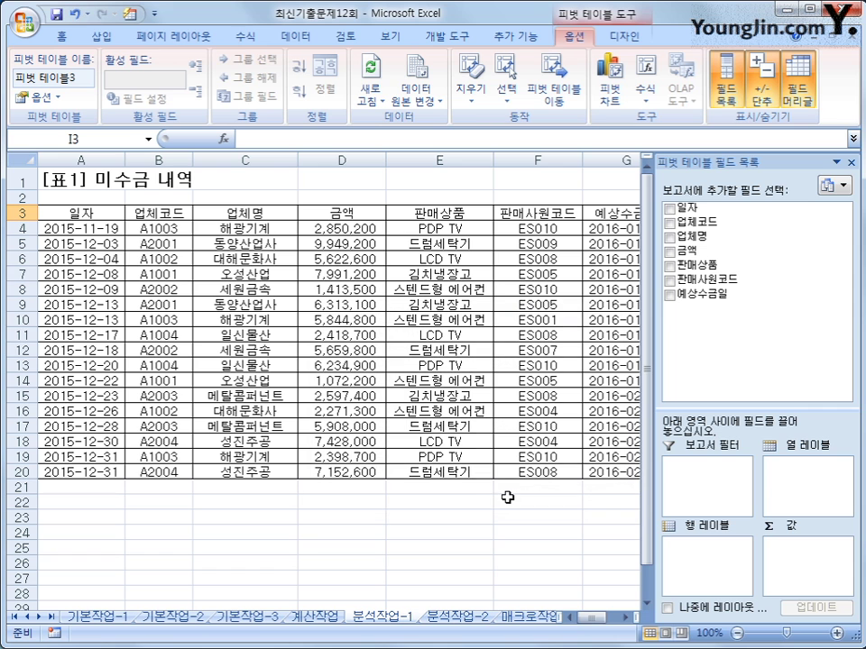
Lay out the pivot table with 업체명 as row labels, 판매상품 as column labels and the sum of 금액 as values.
left_click(623, 617)
left_click(623, 618)
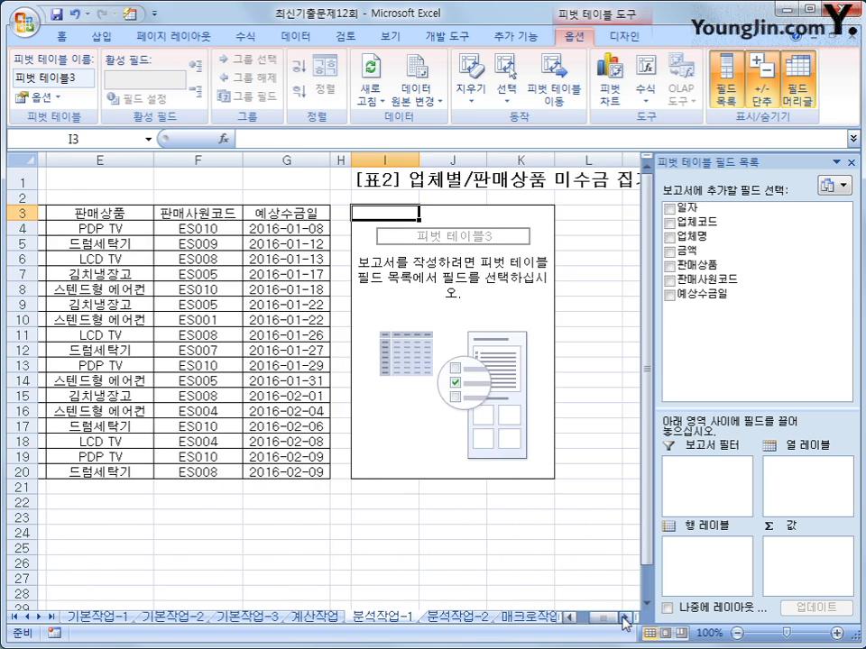
left_click(623, 618)
left_click(623, 617)
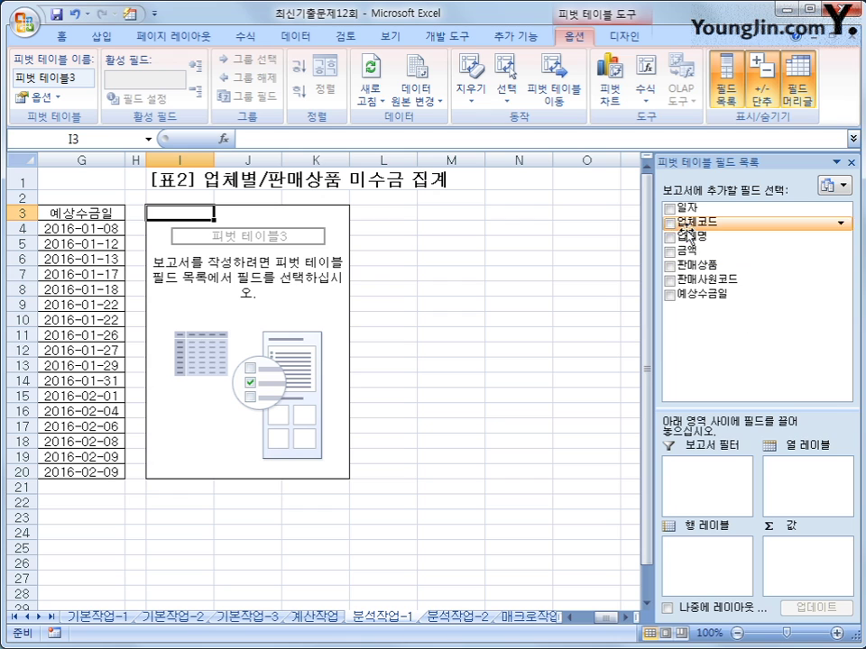
left_click_drag(694, 236, 700, 577)
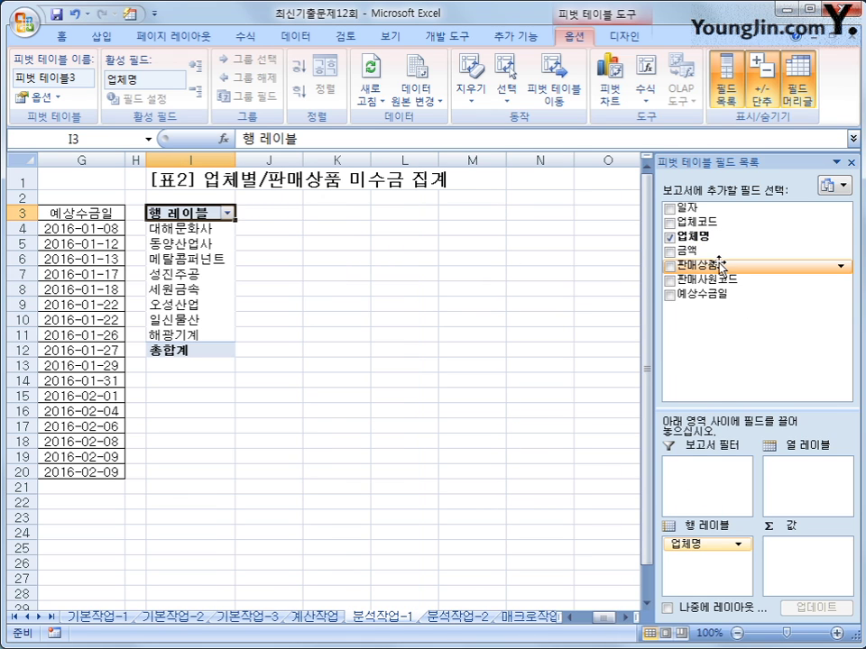
left_click_drag(699, 265, 799, 487)
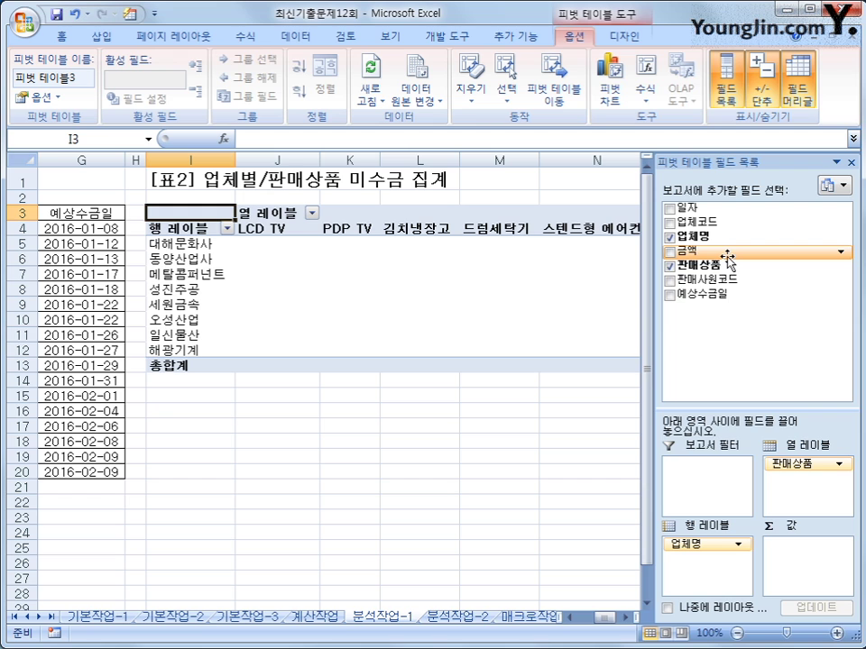
left_click_drag(727, 258, 808, 568)
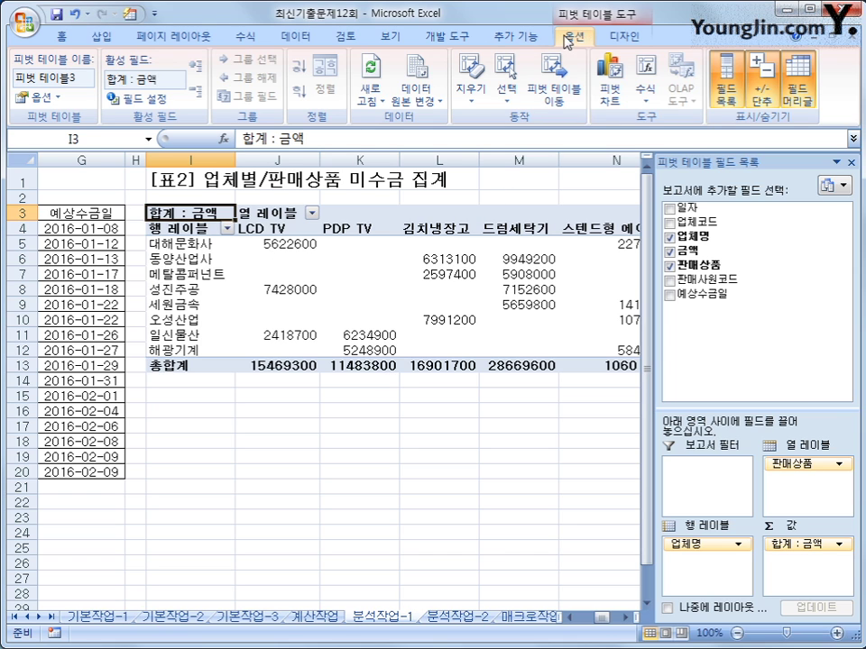
Turn off the row grand totals (행 총합계 표시) in the pivot table's options and apply the change.
left_click(37, 100)
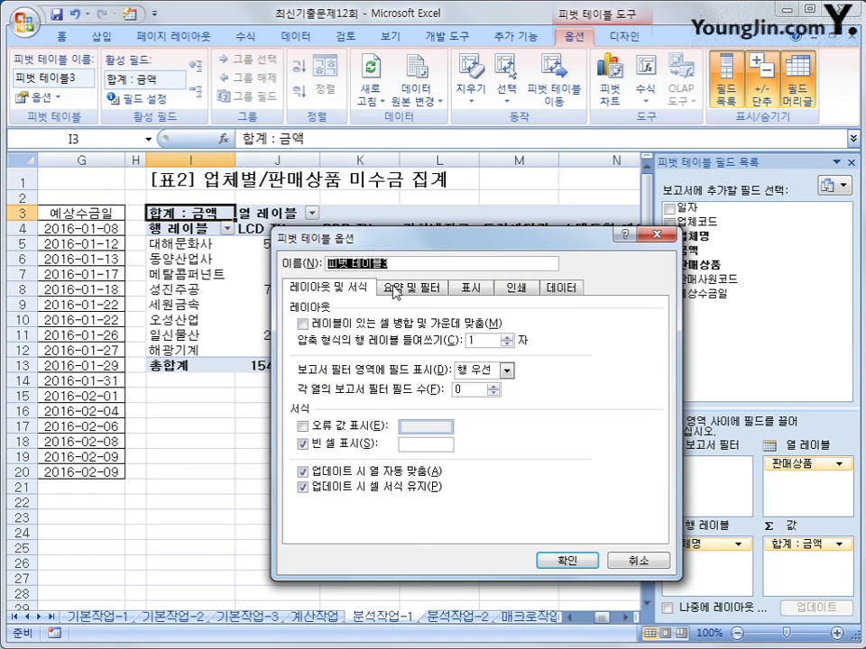
left_click(396, 288)
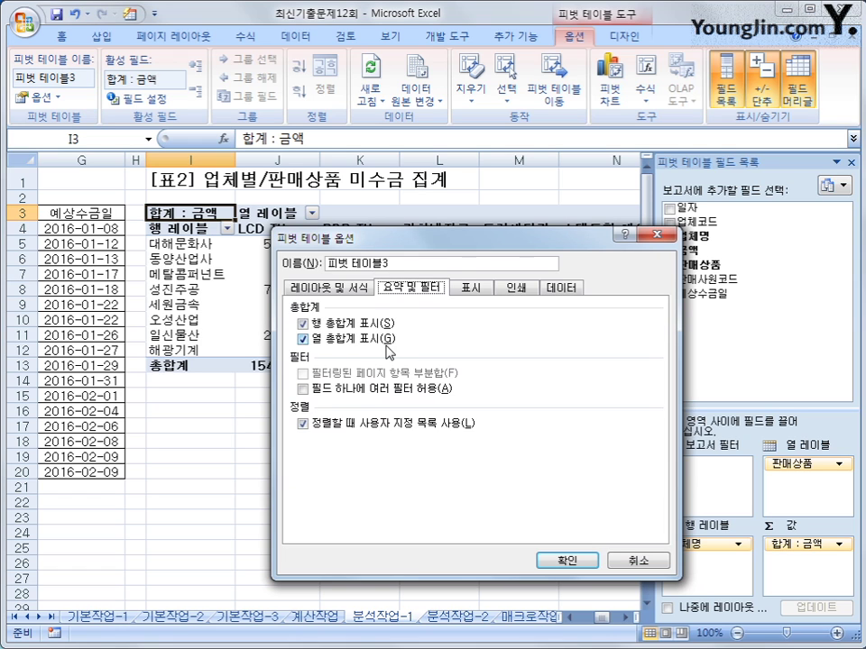
left_click(350, 326)
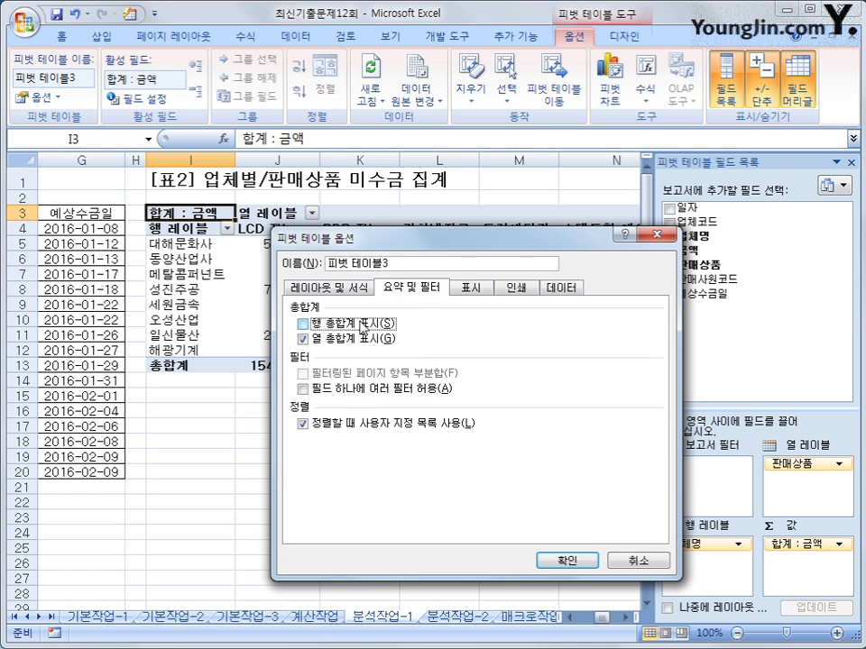
left_click(564, 560)
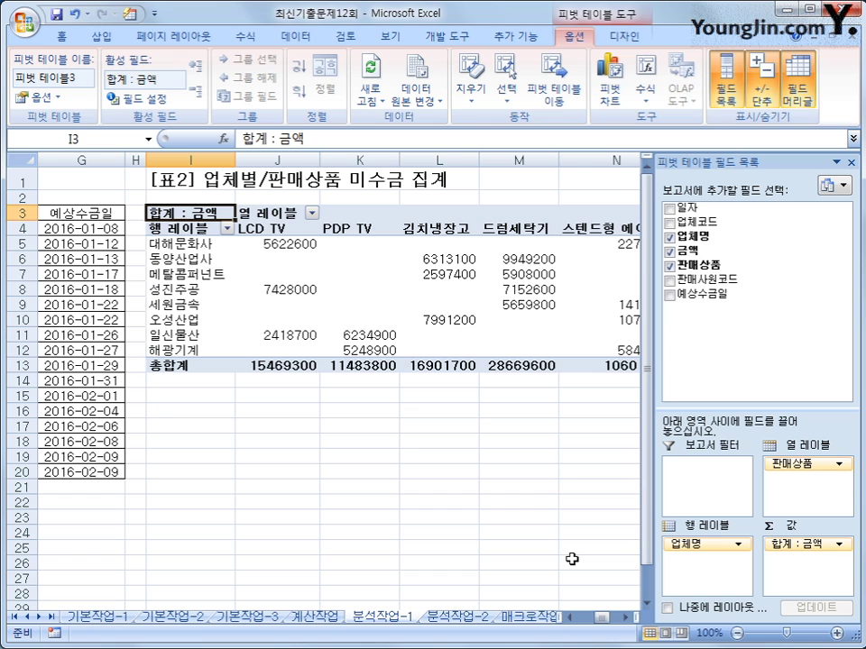
Apply the 표 2 AutoFormat (자동 서식) to the 업체별/판매상품 미수금 pivot table.
left_click(629, 617)
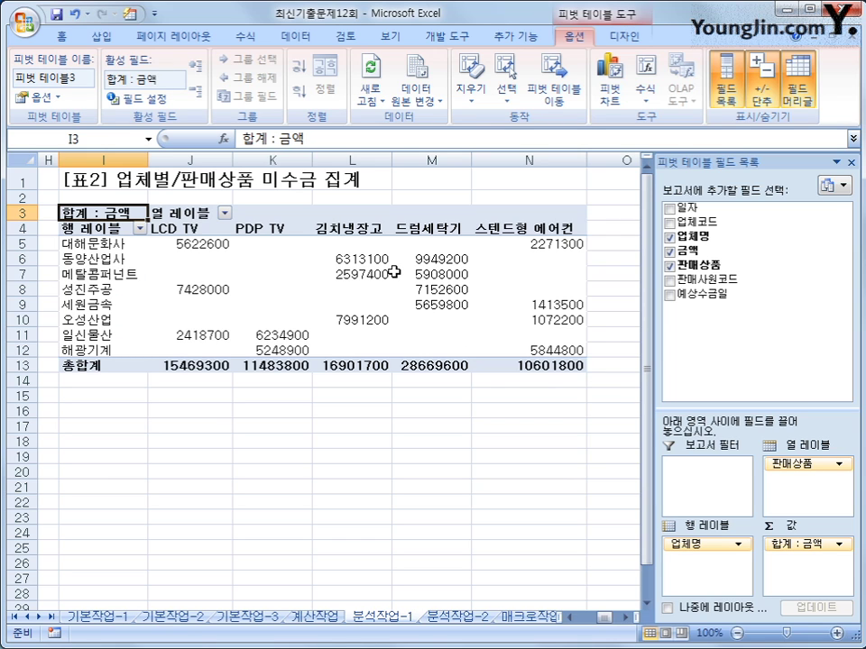
mouse_move(394, 272)
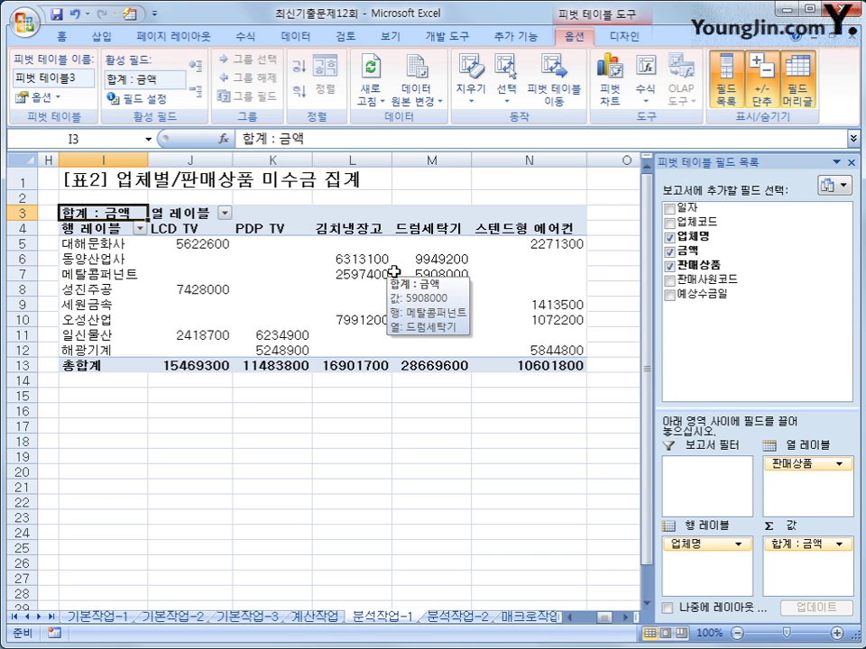
mouse_move(293, 321)
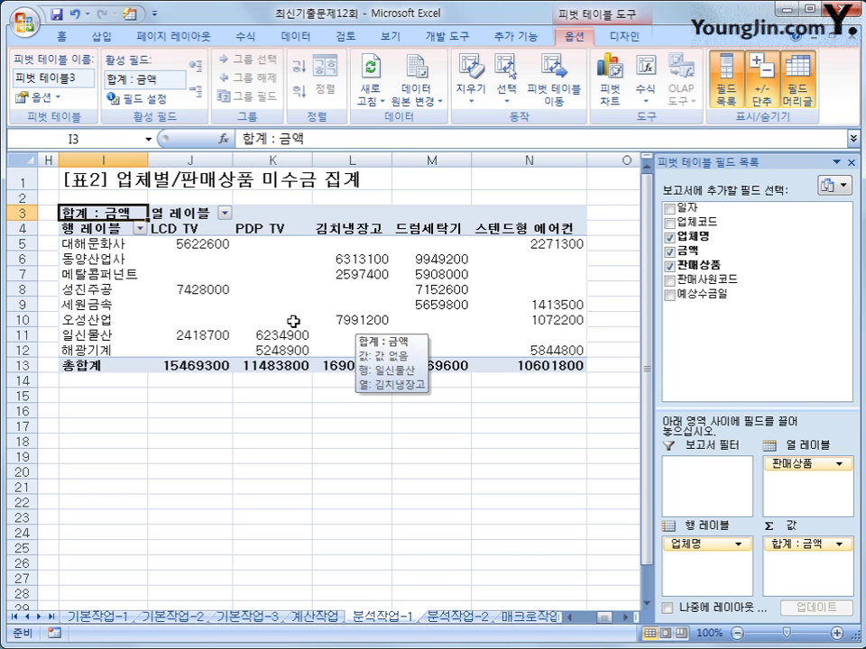
left_click(129, 13)
left_click_drag(657, 290, 655, 376)
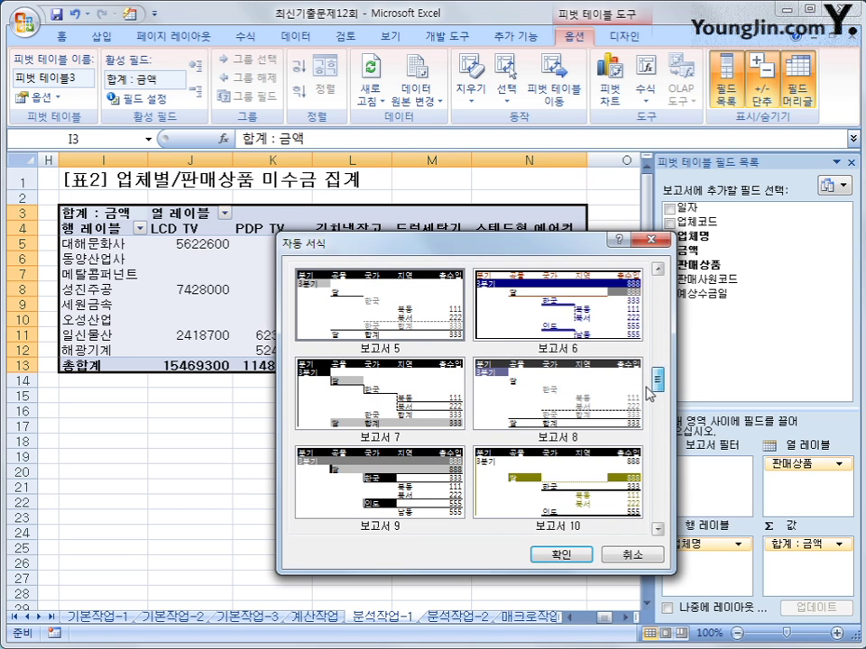
left_click(578, 496)
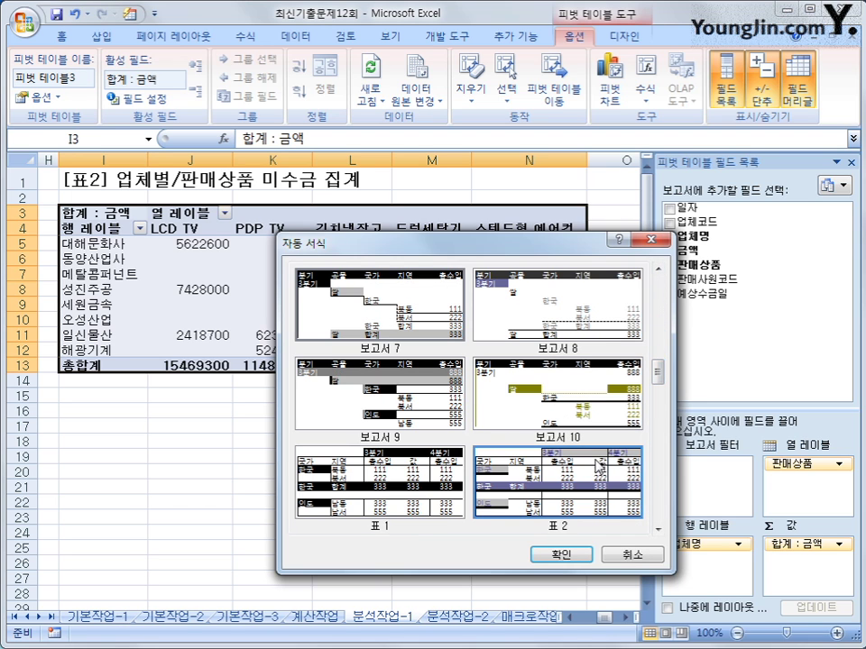
left_click(559, 554)
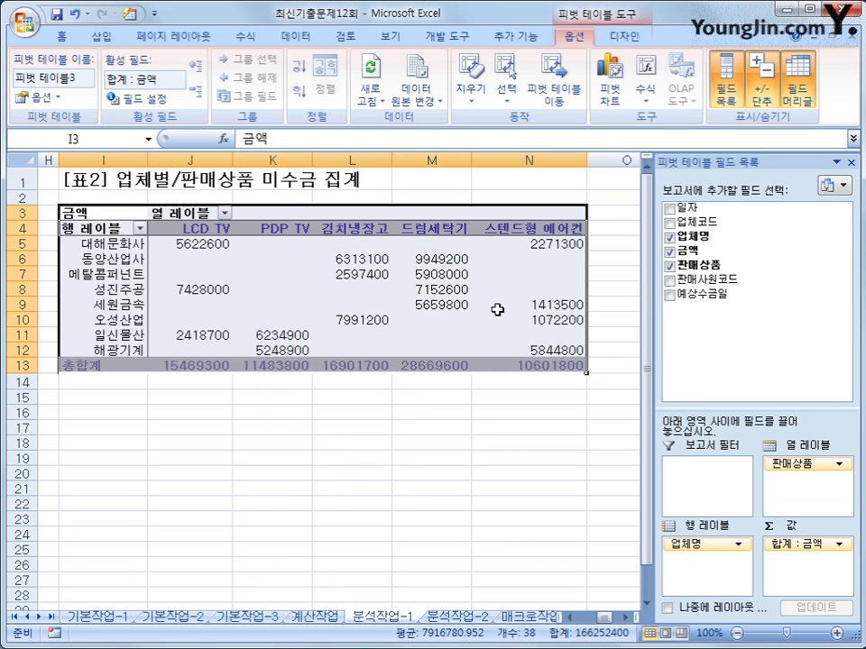
Switch the pivot table's report layout to outline form (개요 형식으로 표시) so the field names head the rows and columns.
left_click(628, 38)
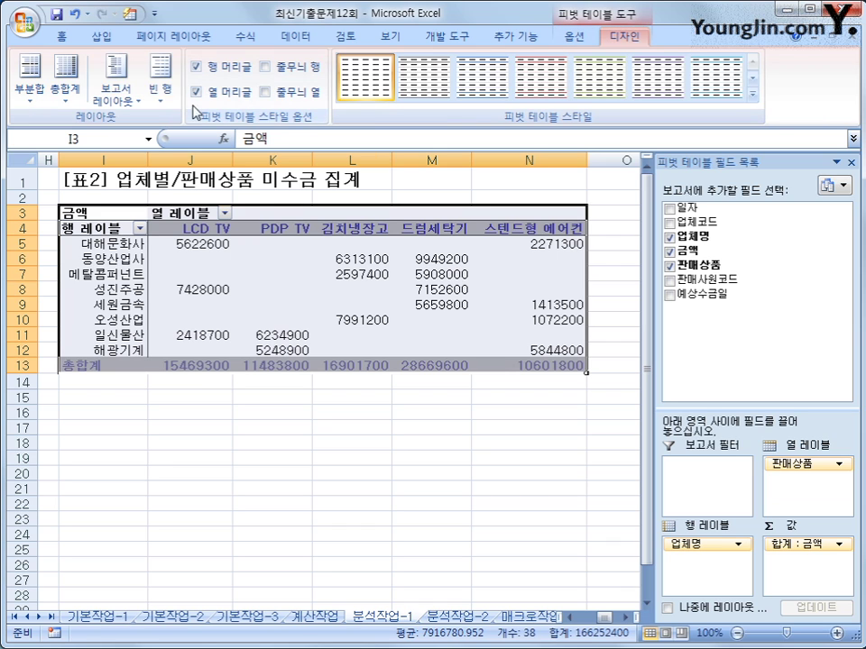
left_click(129, 98)
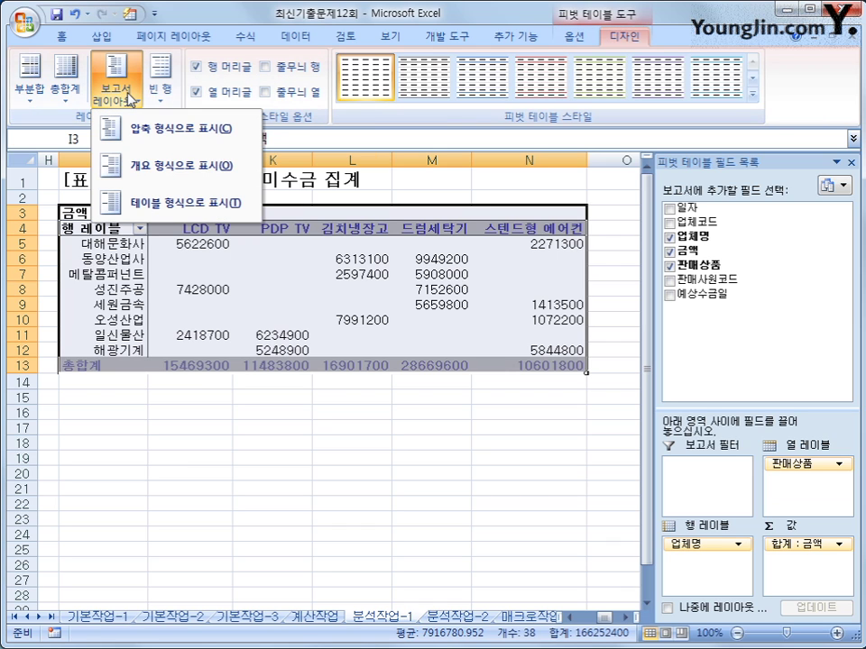
left_click(130, 167)
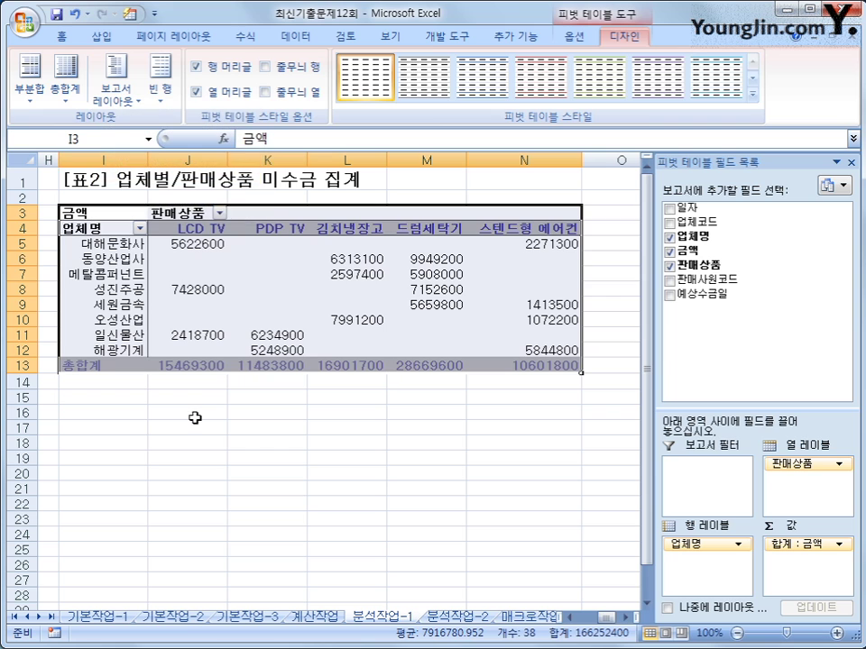
left_click(189, 446)
left_click(97, 227)
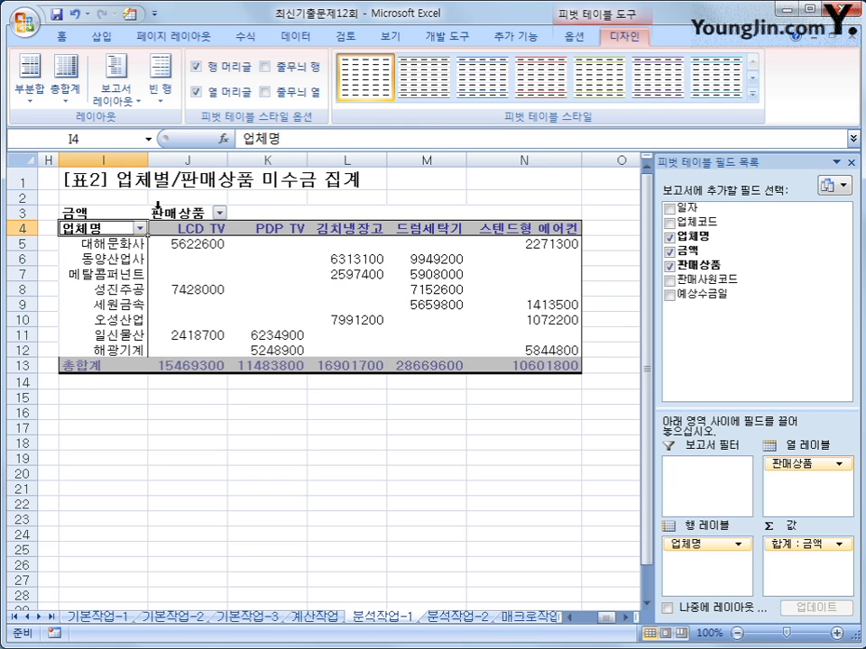
left_click(156, 213)
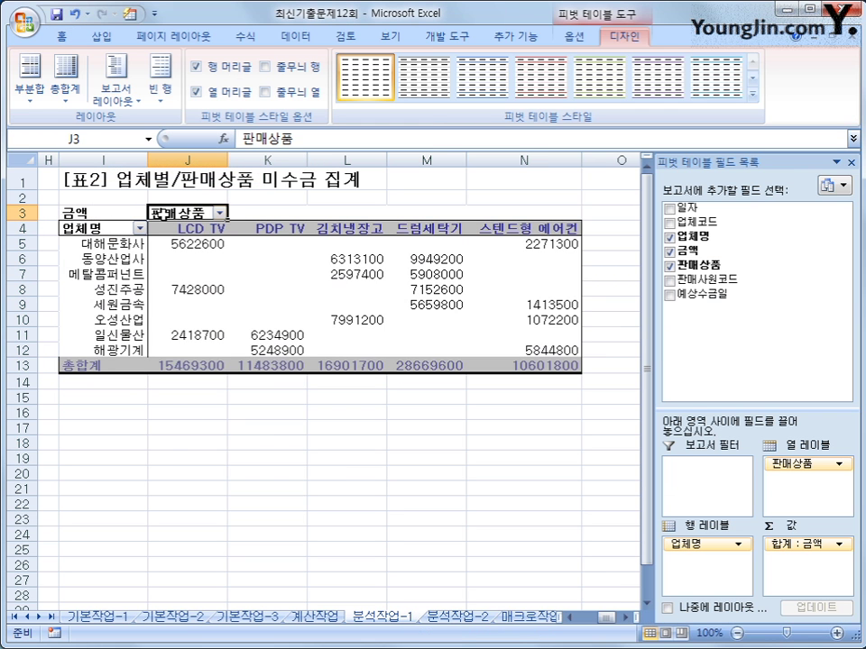
left_click(171, 453)
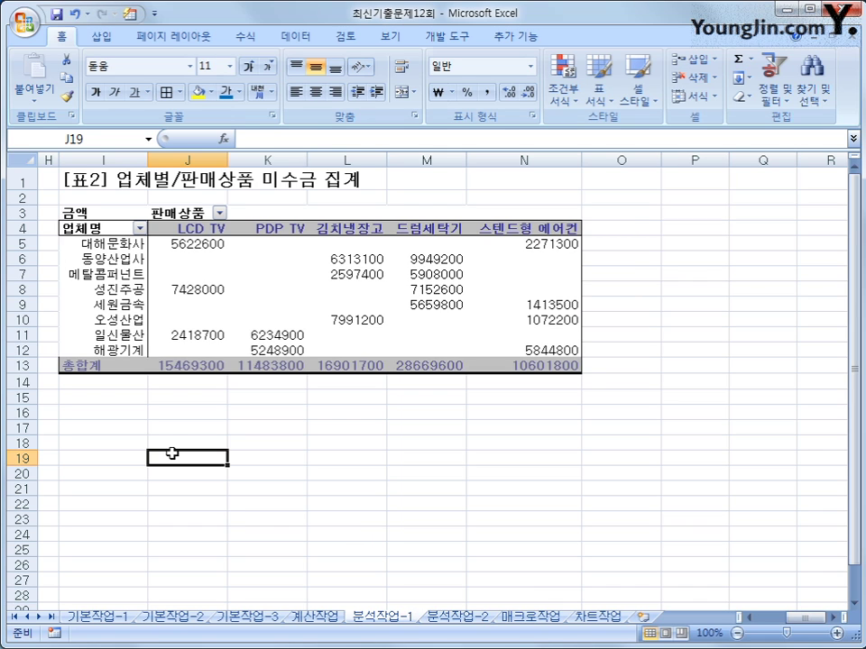
On the 분석작업-2 sheet, start a 합계 consolidation at H3 and add the 동부물류 range B3:F10 as a reference.
left_click(442, 617)
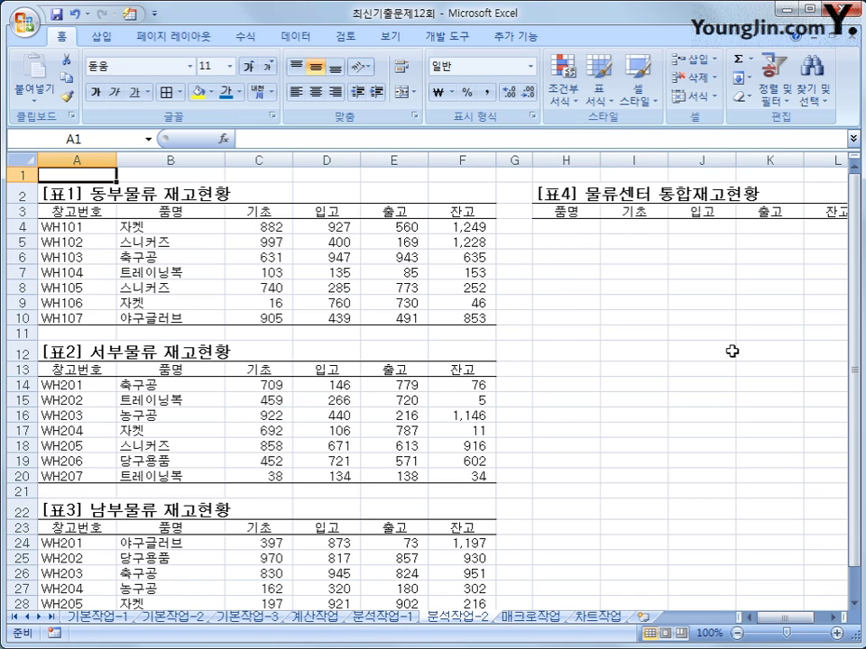
left_click(591, 214)
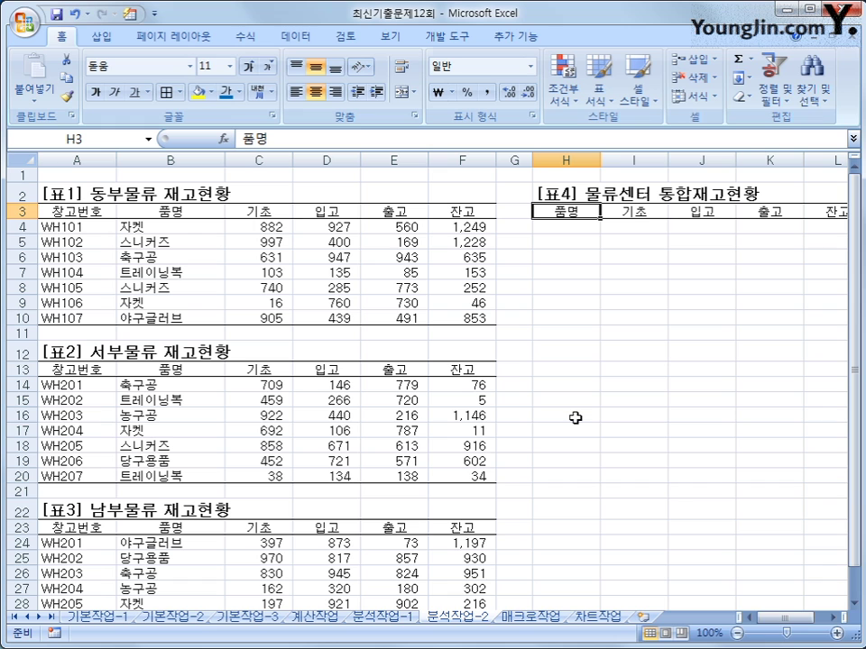
left_click(295, 36)
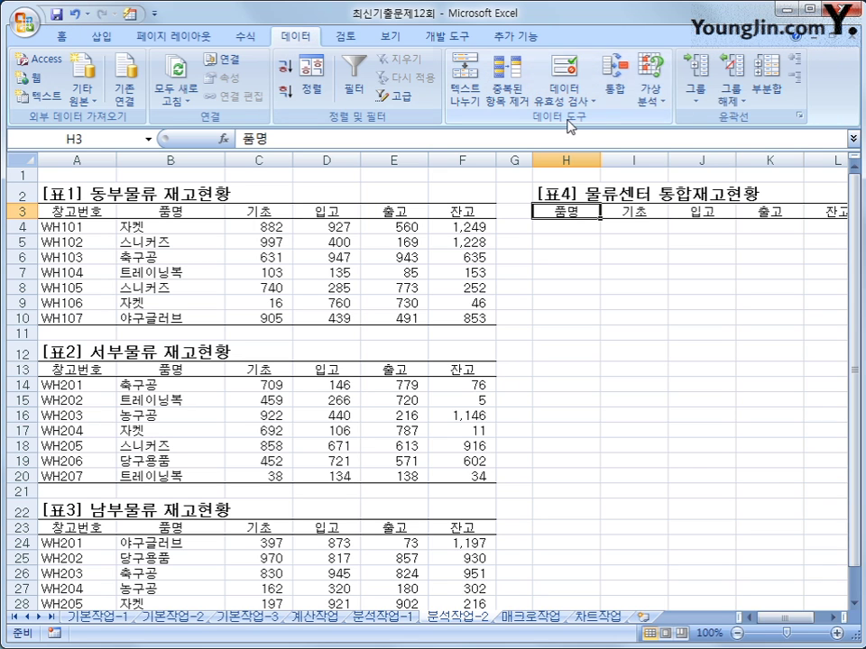
left_click(614, 76)
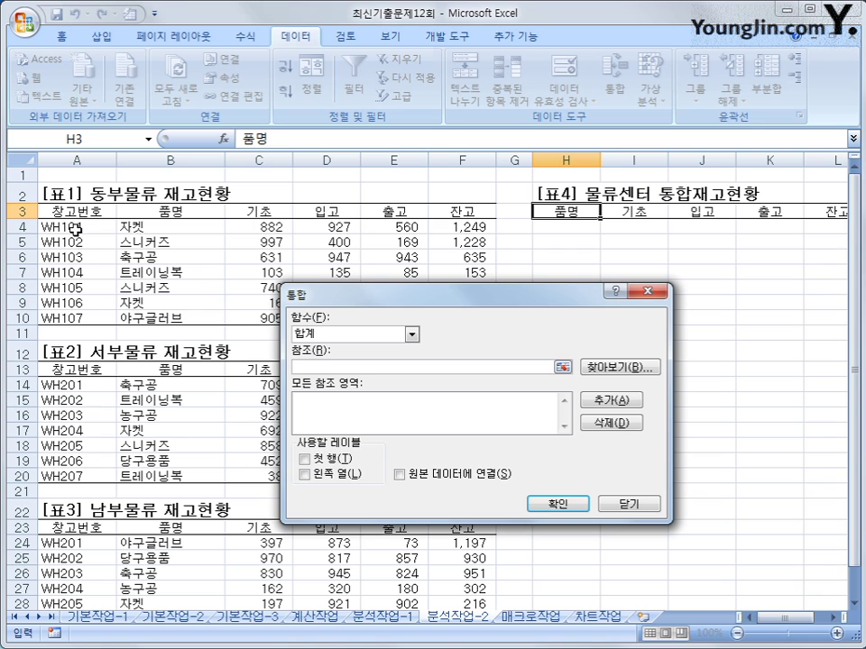
left_click_drag(161, 212, 454, 322)
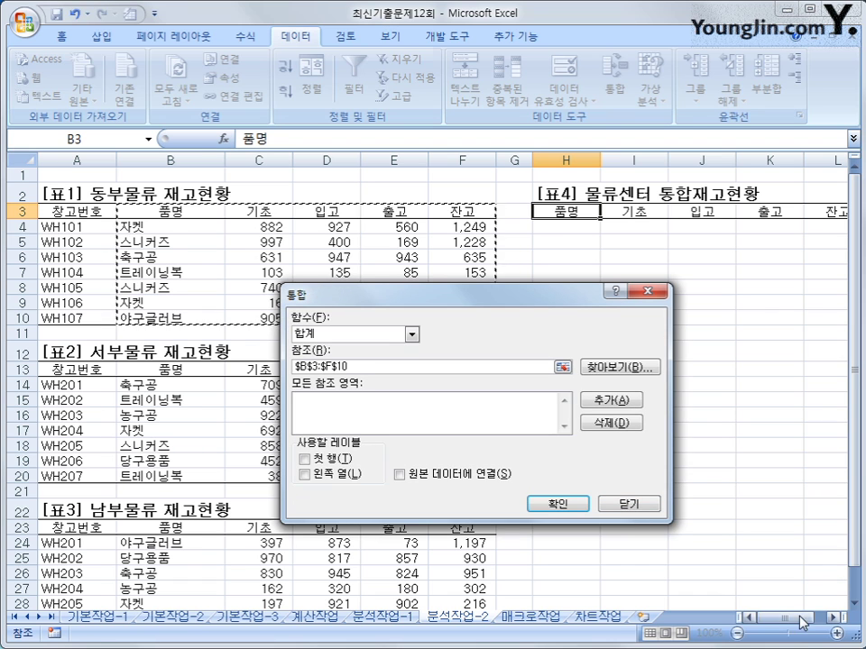
left_click(834, 618)
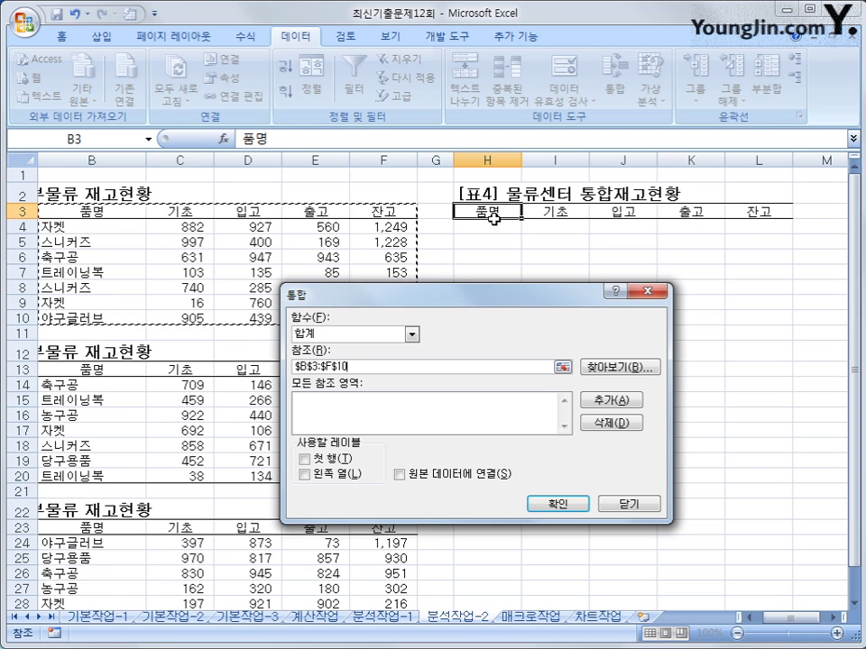
left_click(596, 400)
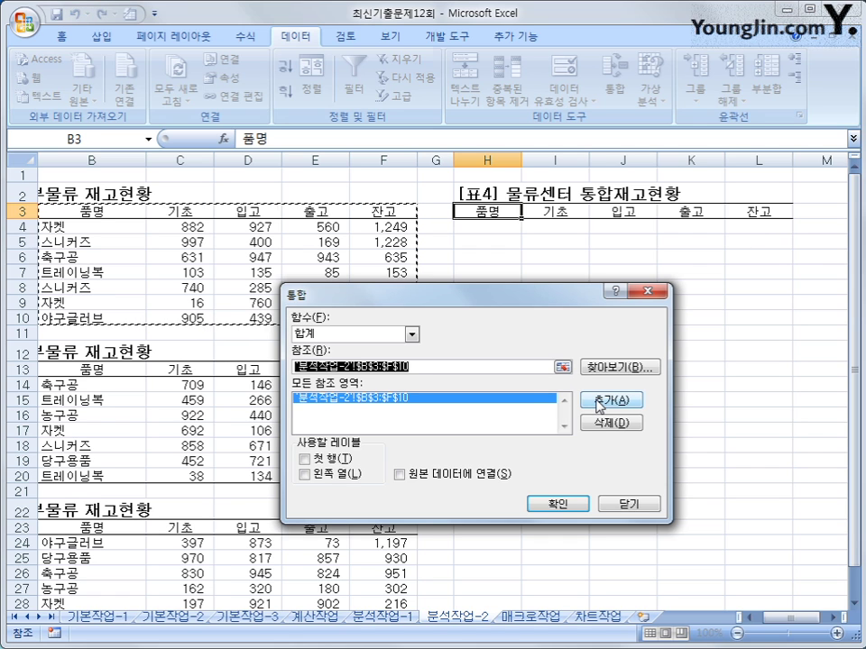
Add the 서부물류 range B13:F20 and the 남부물류 range B23:F30 to the consolidation references.
left_click(83, 368)
left_click_drag(83, 368, 383, 483)
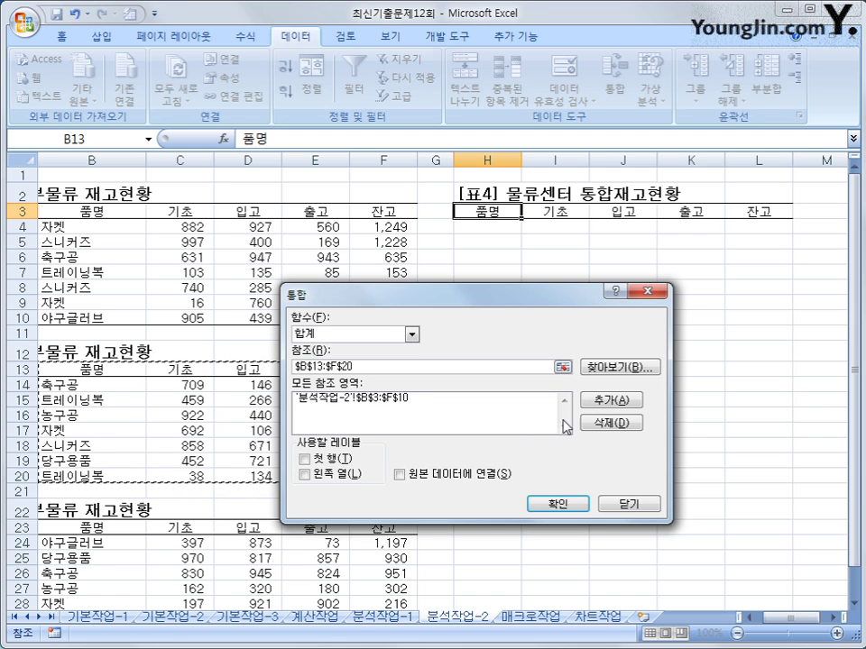
left_click(612, 401)
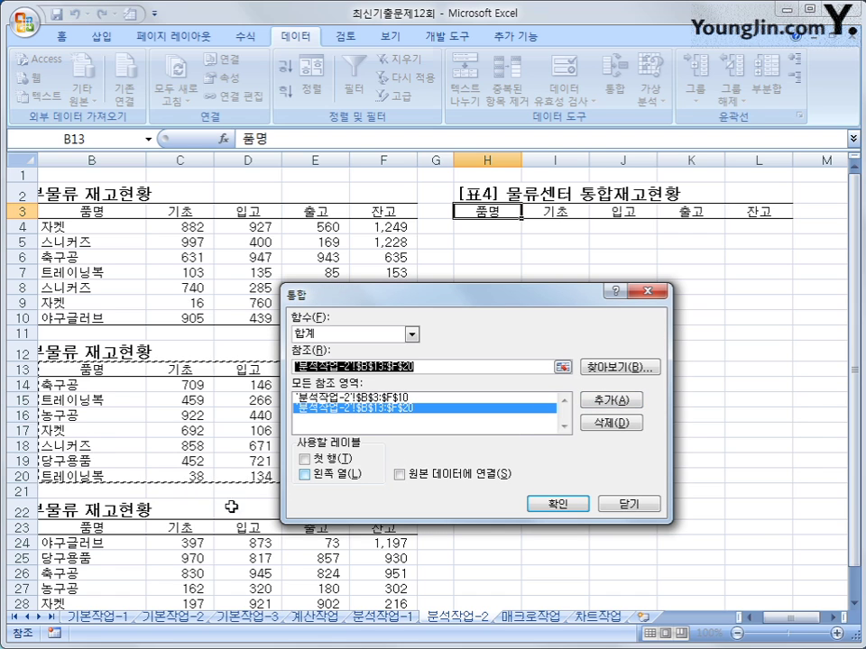
left_click(101, 532)
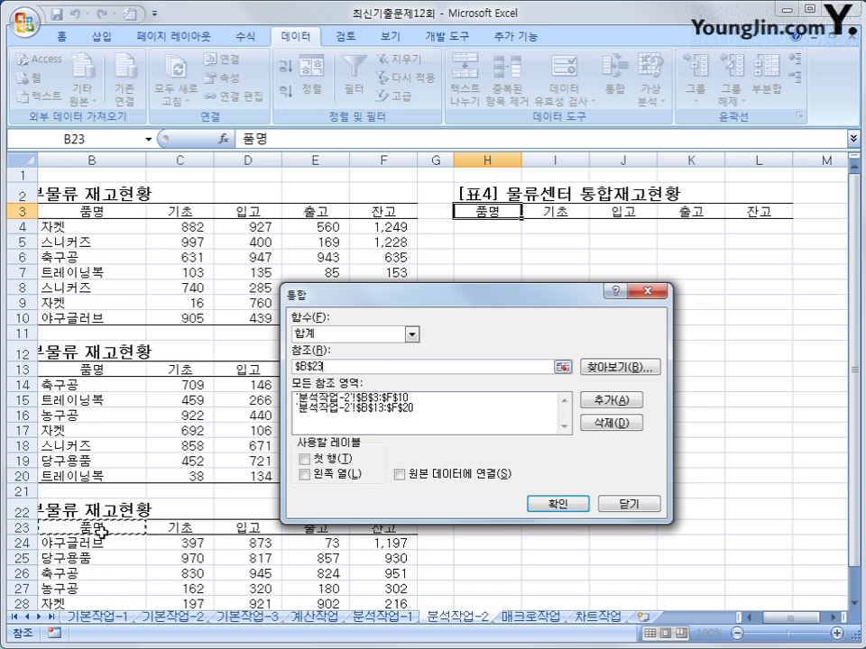
left_click_drag(101, 532, 408, 573)
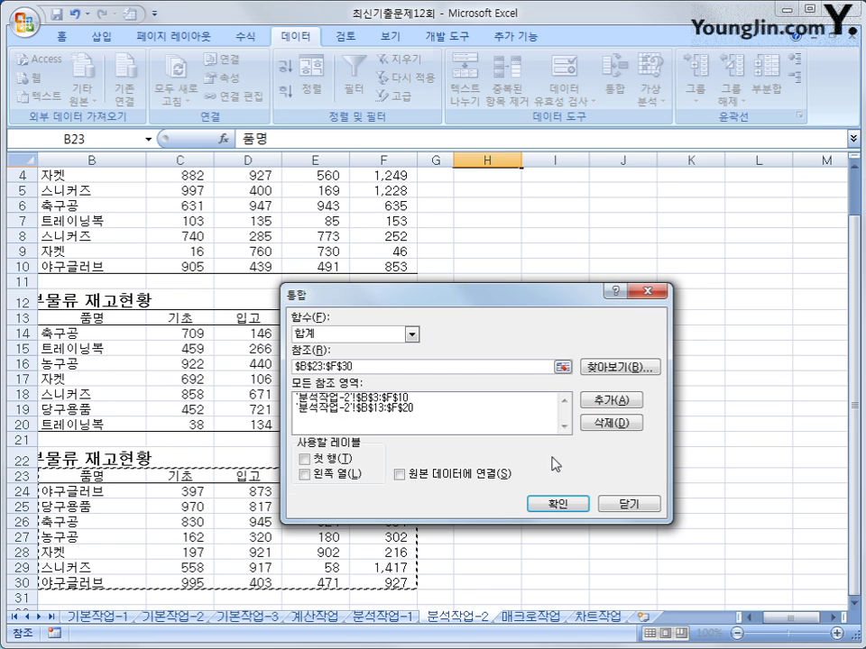
left_click(584, 406)
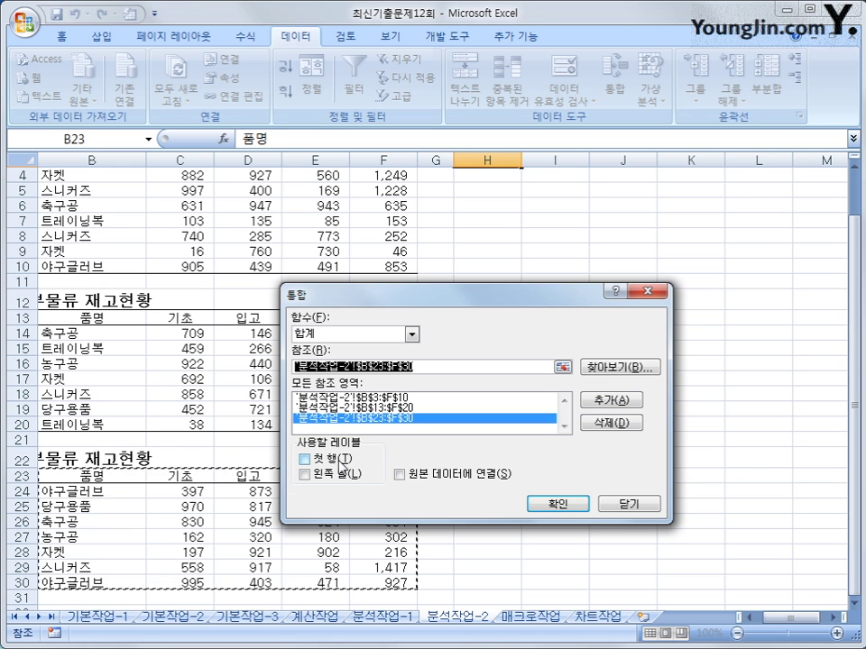
Use the 첫 행 and 왼쪽 열 labels for the consolidation and generate the 물류센터 통합재고현황 table.
left_click(311, 459)
left_click(335, 476)
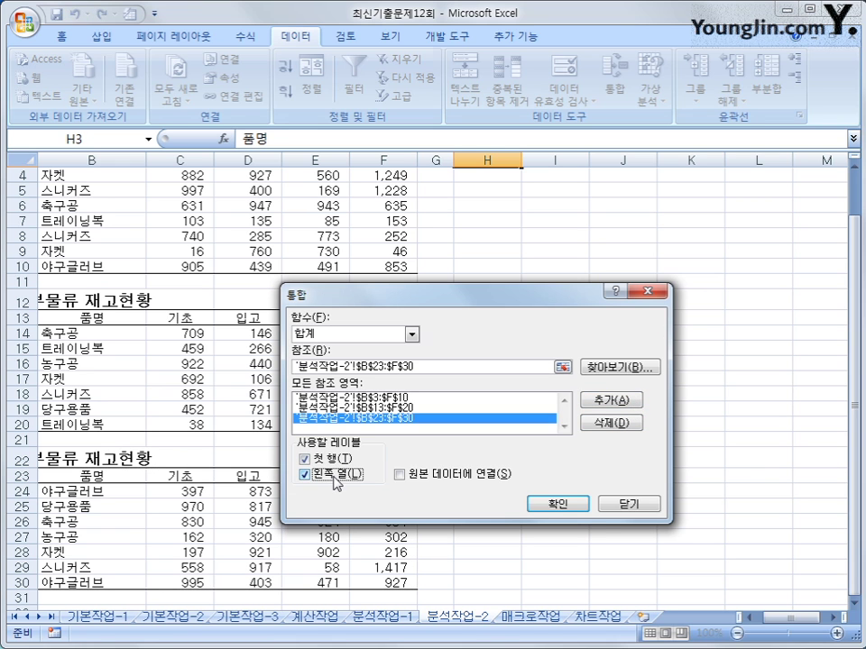
left_click(553, 501)
scroll(553, 553, "up", 1)
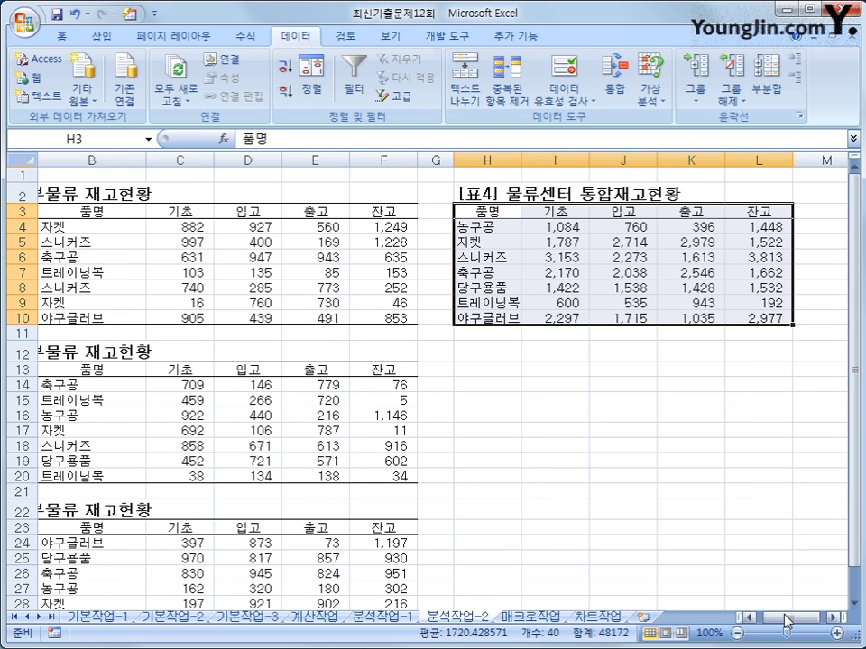
mouse_move(781, 618)
left_mouse_down()
mouse_move(773, 621)
mouse_move(782, 622)
left_mouse_up()
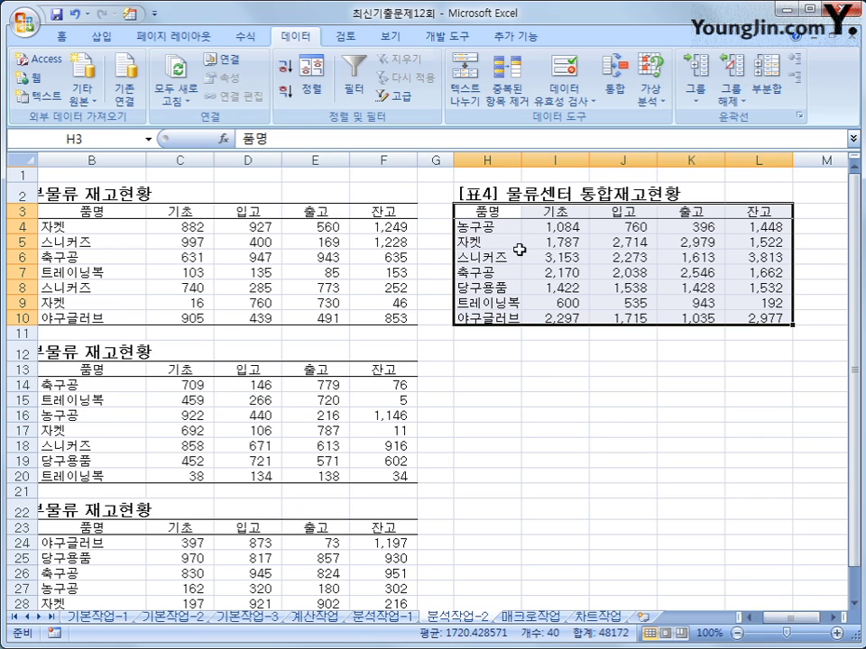
left_click(492, 213)
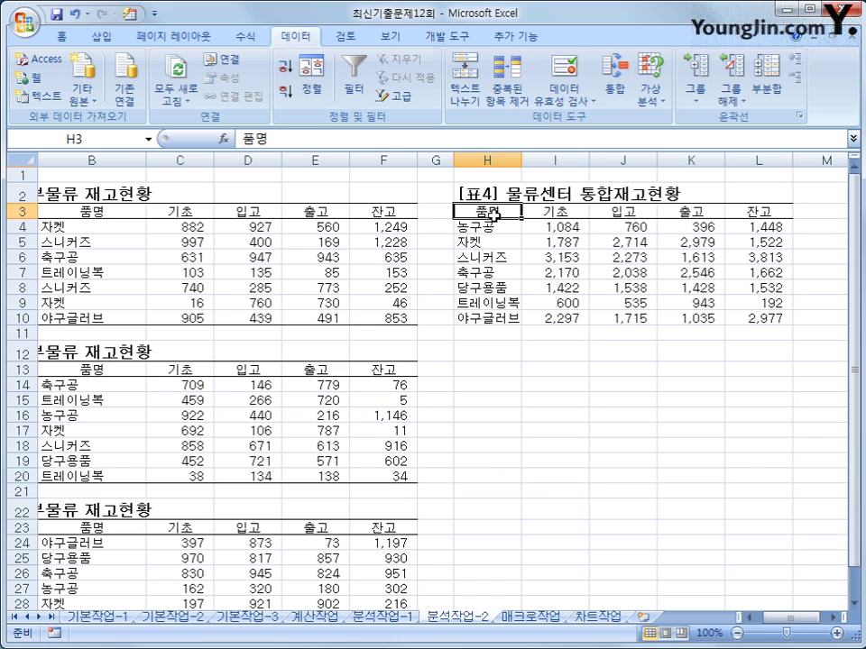
On the 매크로작업 sheet, start recording a macro named 평균 stored in the current workbook.
left_click(527, 621)
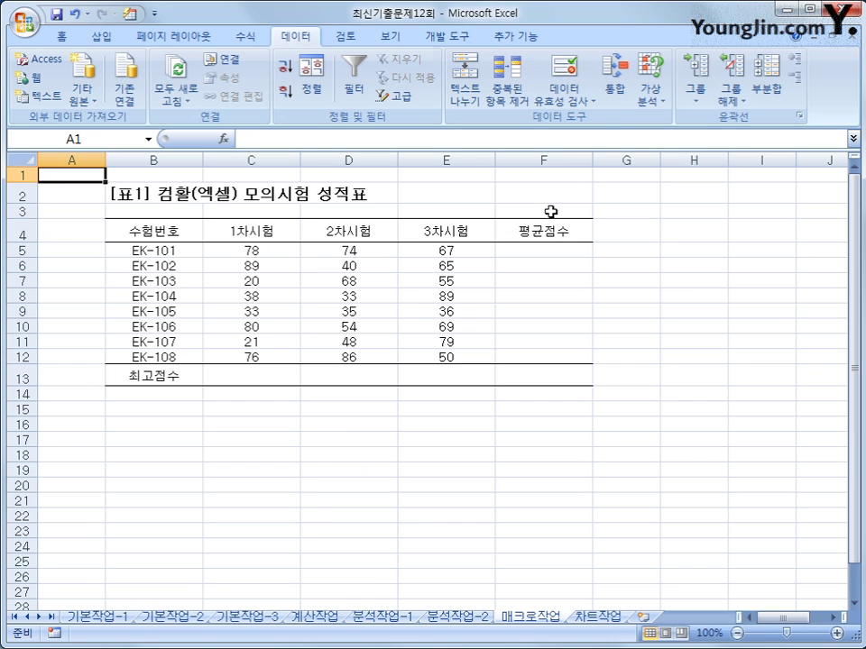
left_click(712, 377)
left_click(595, 483)
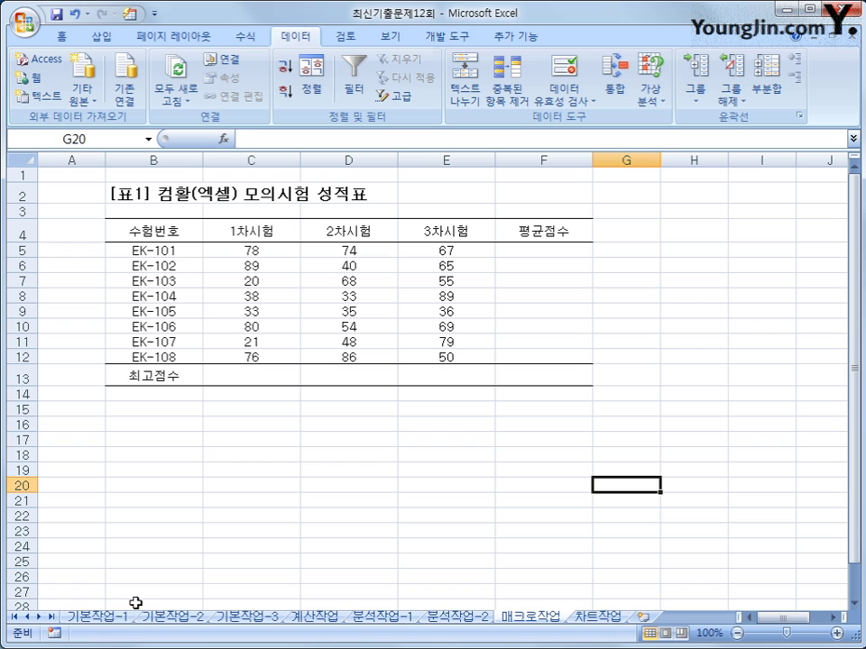
left_click(55, 633)
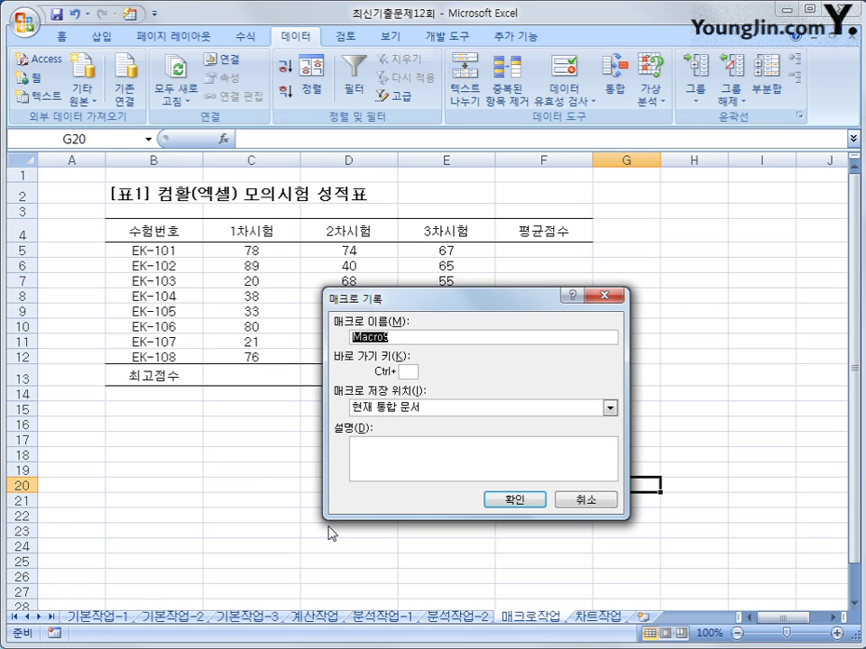
type("표")
type("균")
left_click(519, 503)
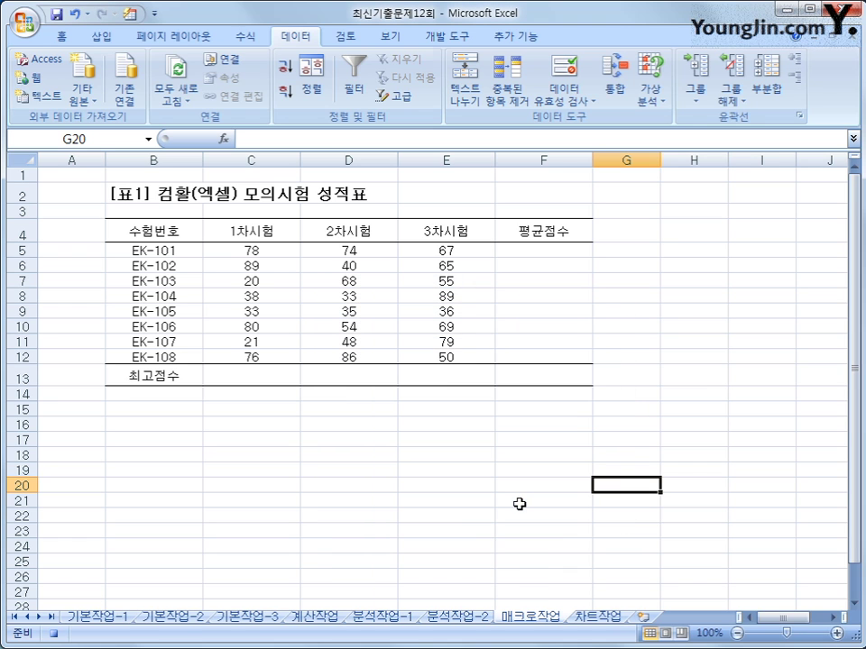
Enter the formula =AVERAGE(C5:E5) in F5 for the first 평균점수.
left_click(526, 252)
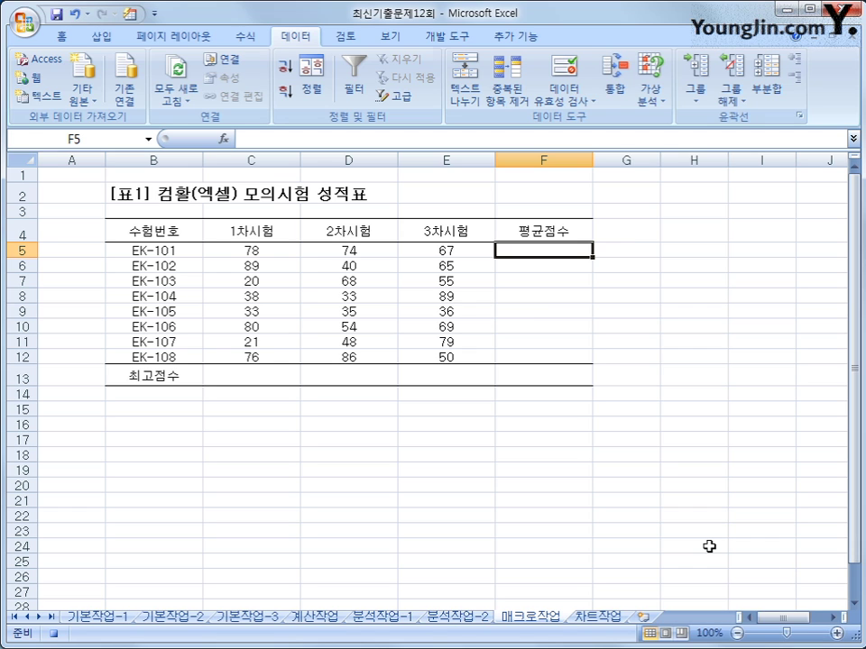
type("=")
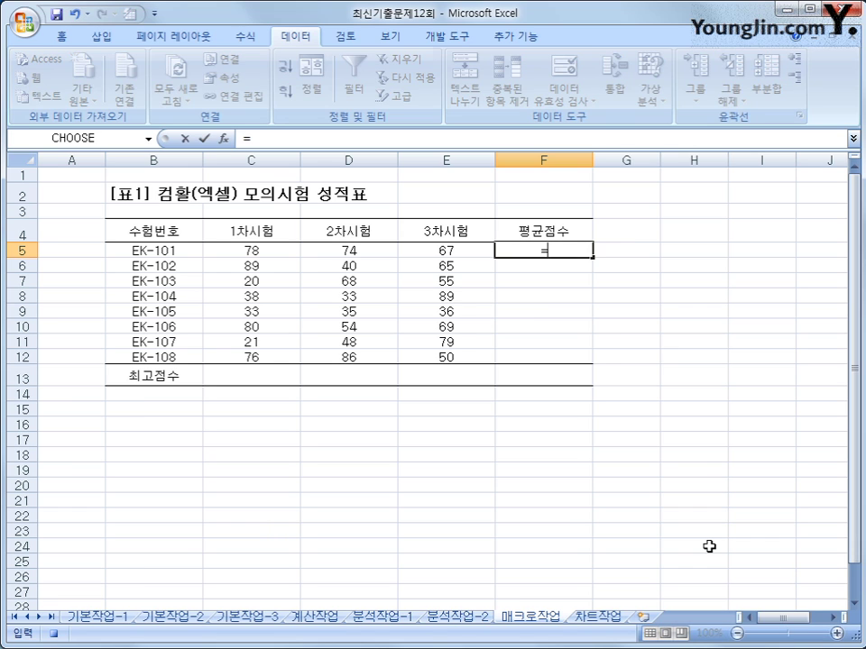
type("ㅁ")
key("BackSpace")
type("av")
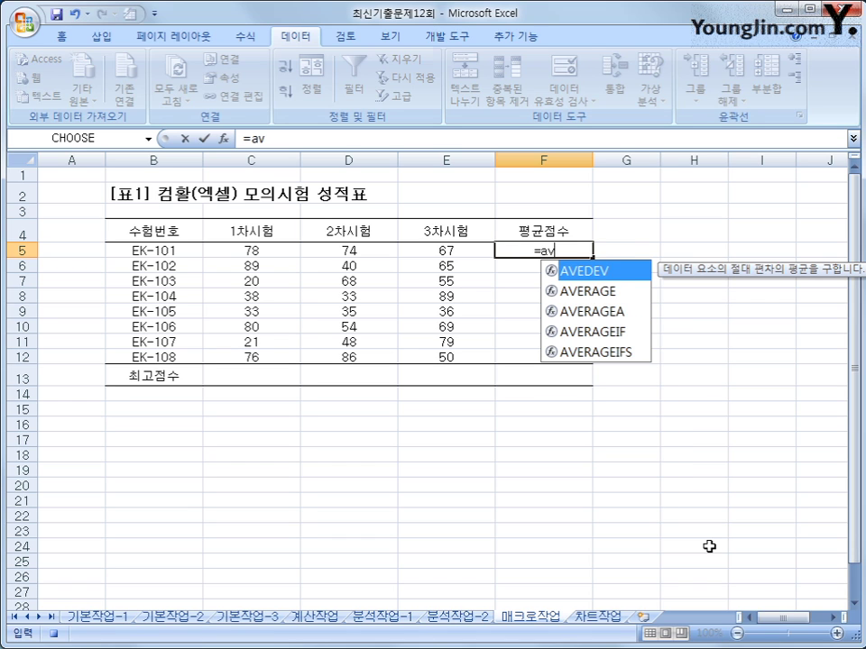
key("Down")
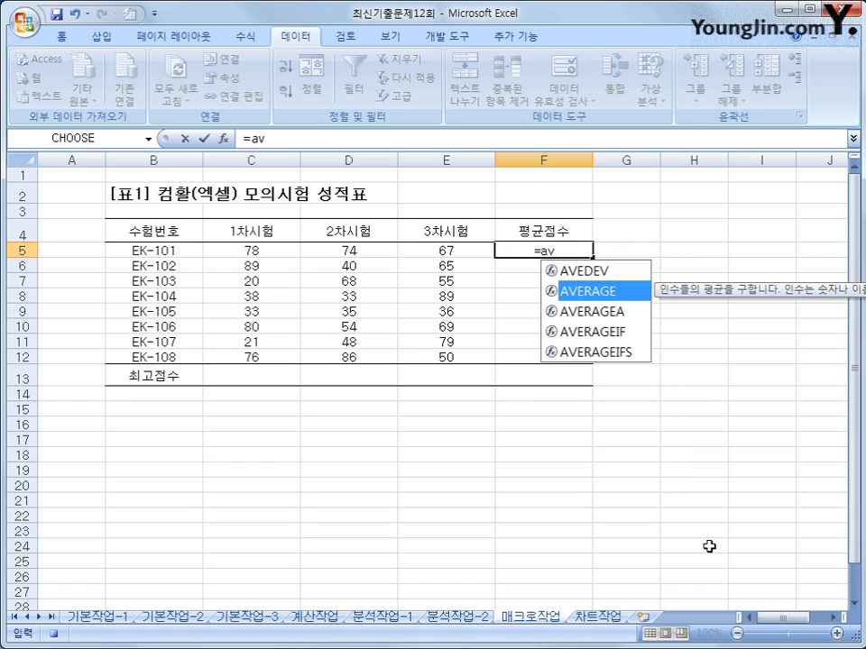
key("Tab")
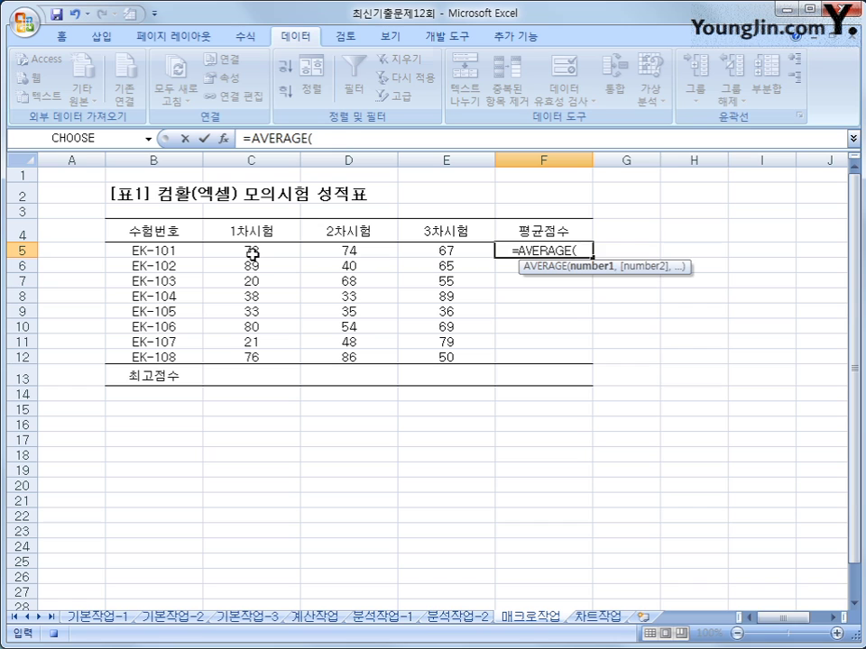
left_click_drag(253, 256, 413, 256)
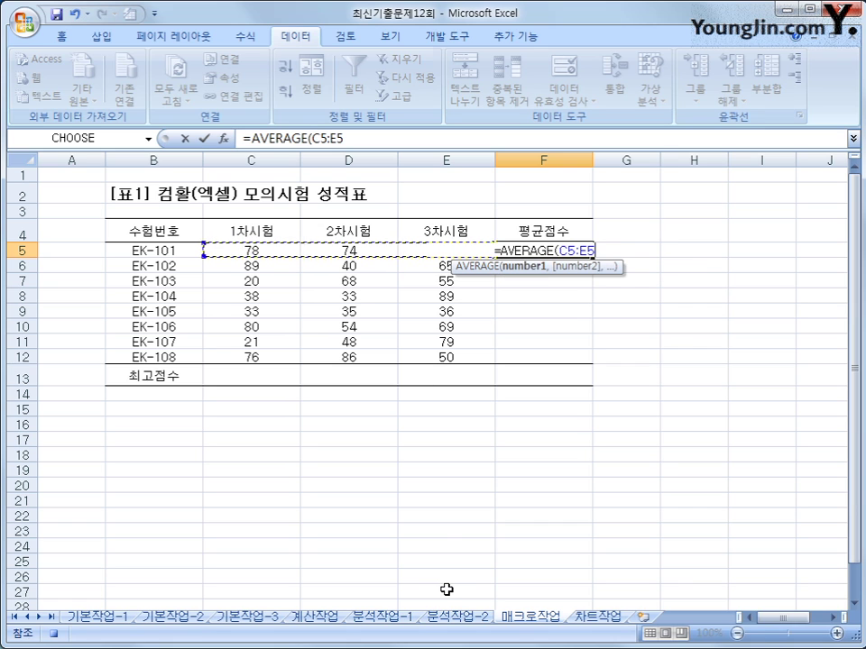
type(")")
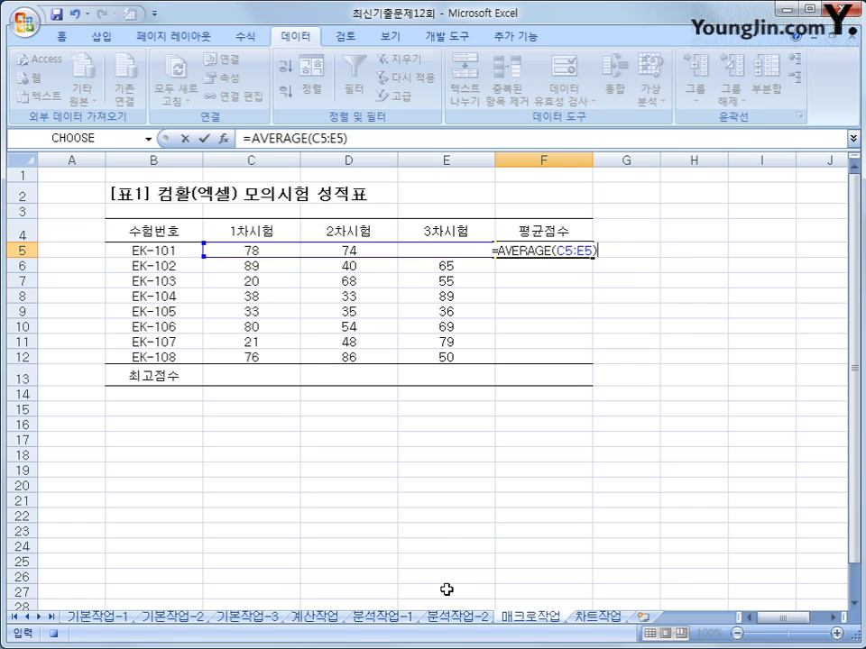
key("Return")
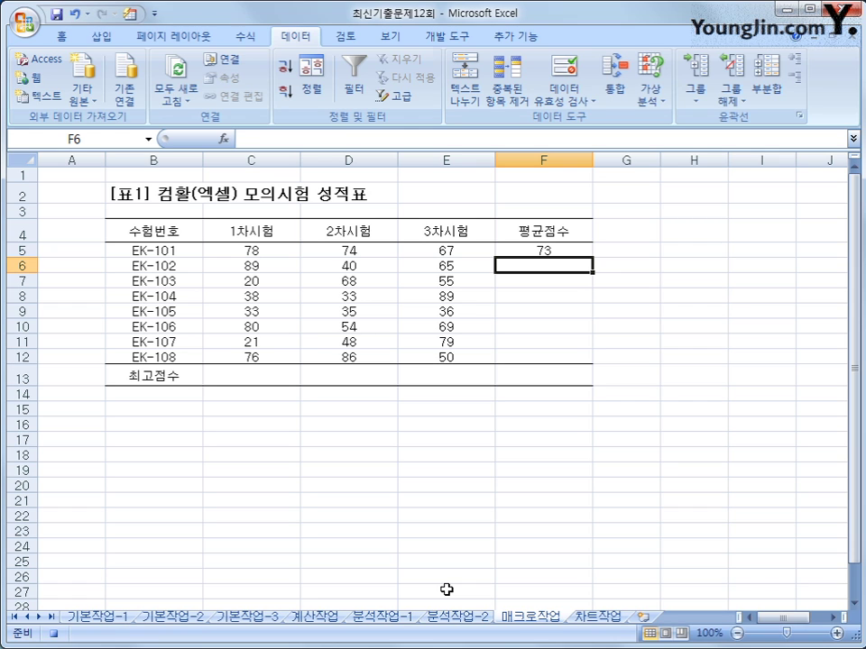
Format F5 with the 숫자 category and one decimal place.
left_click(569, 249)
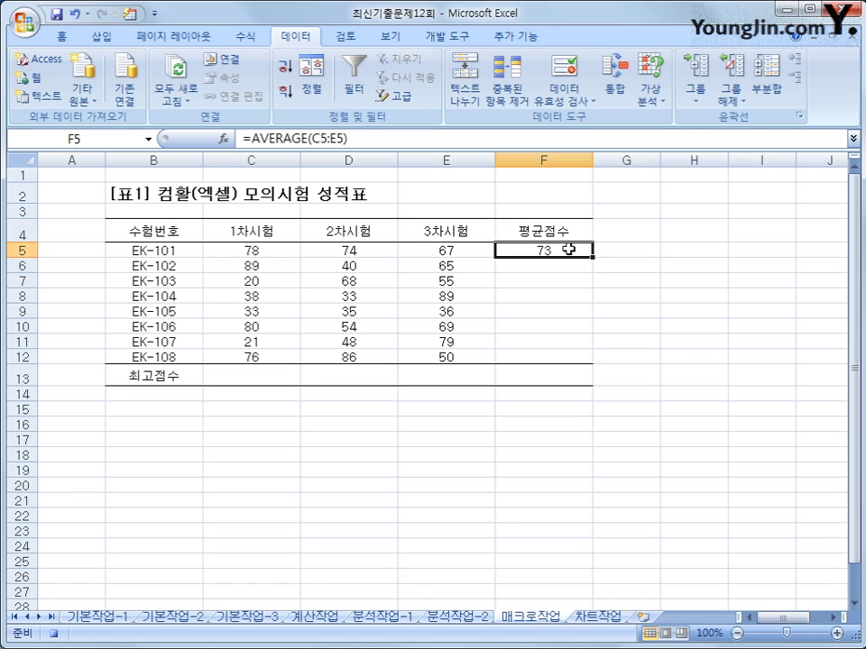
right_click(552, 249)
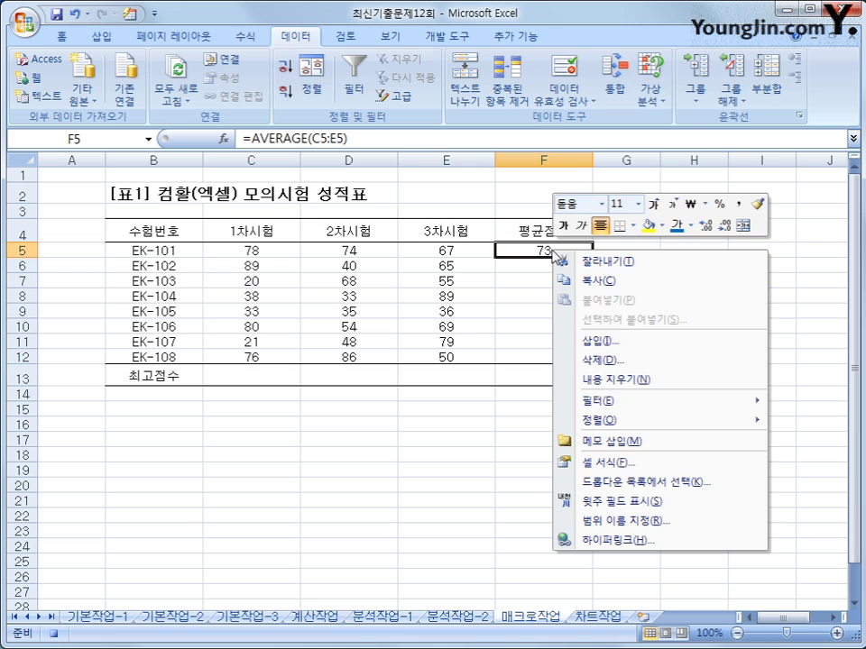
left_click(603, 469)
left_click_drag(487, 278, 217, 195)
left_click(144, 226)
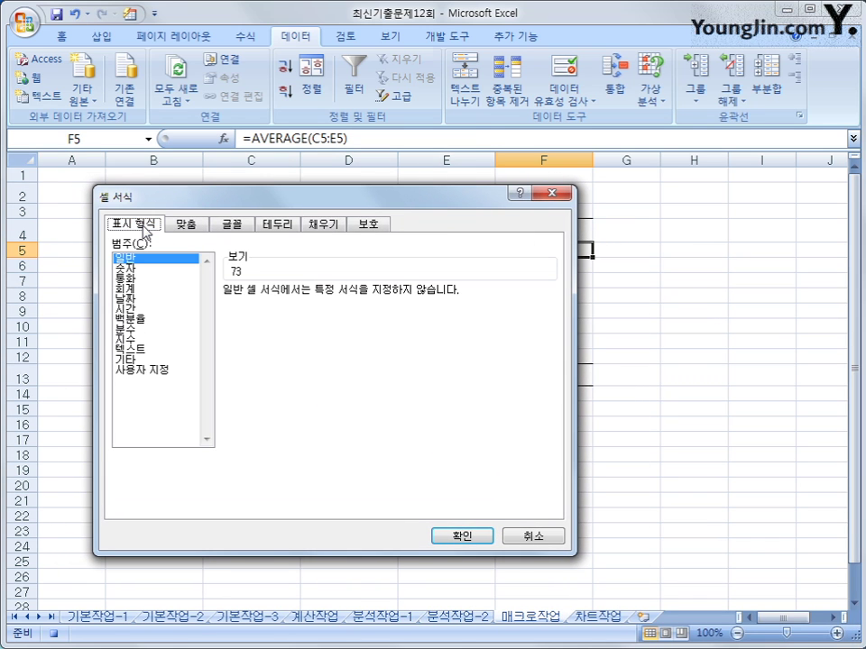
left_click(135, 269)
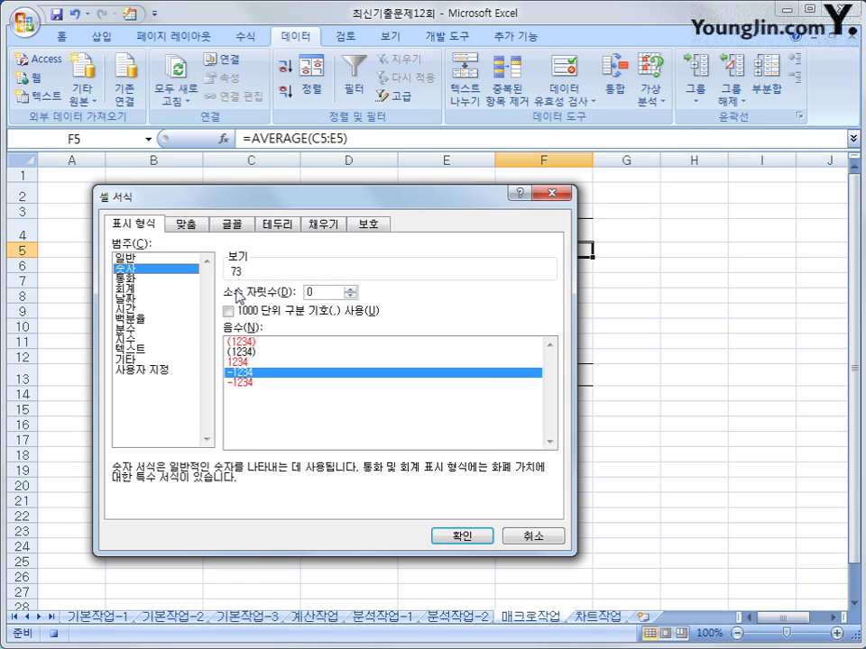
left_click(351, 289)
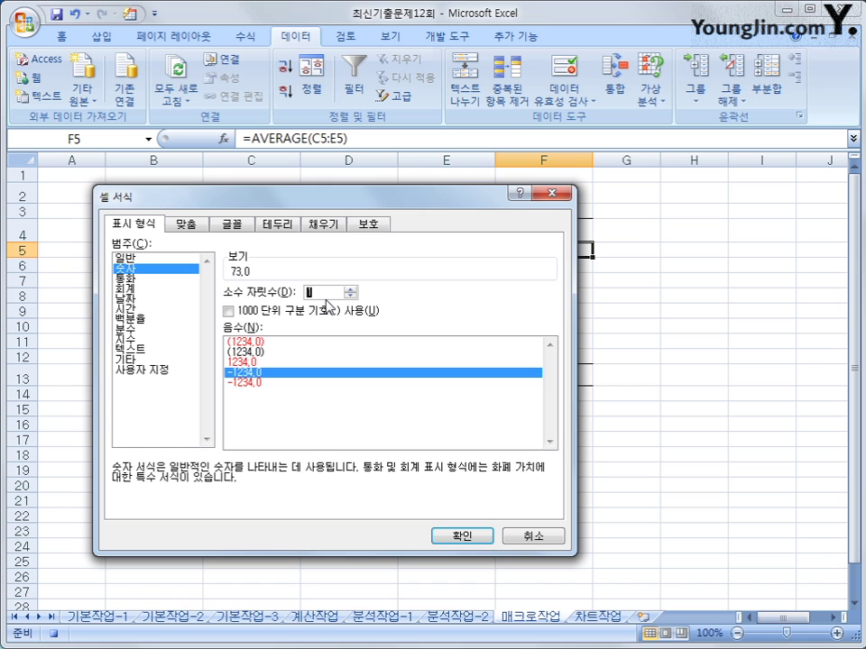
left_click(444, 537)
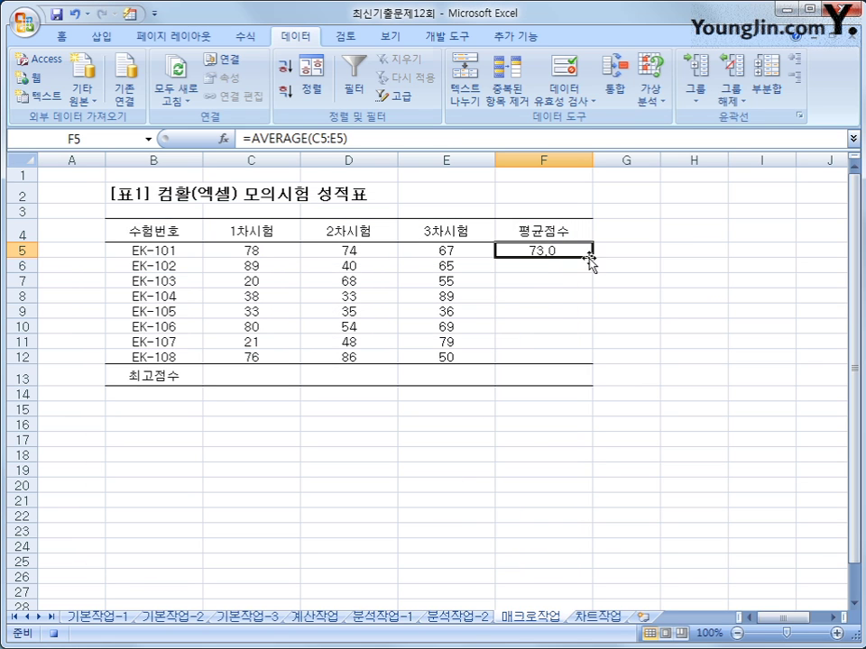
Fill the average formula from F5 down to F12 and stop recording the 평균 macro.
left_click_drag(592, 258, 583, 359)
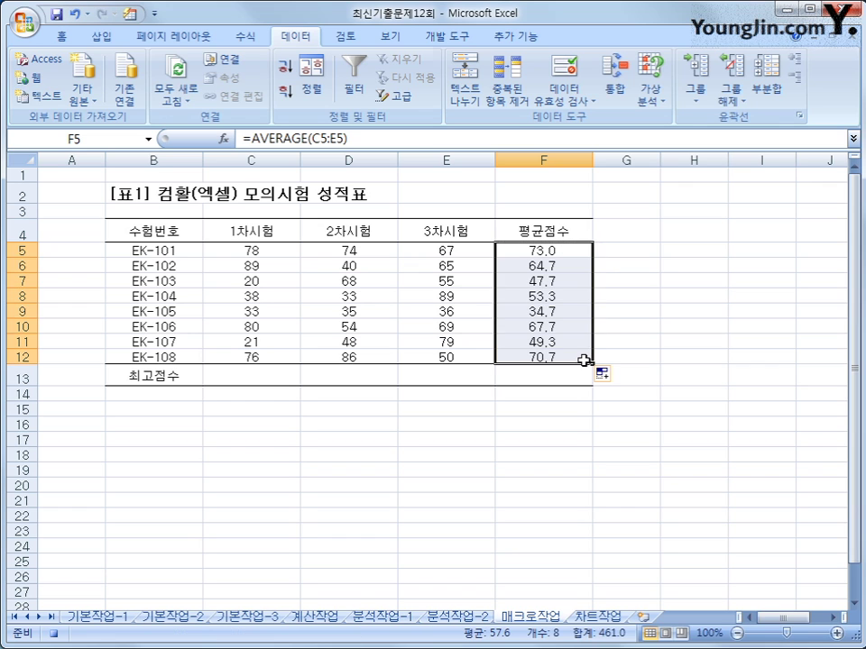
left_click(568, 357)
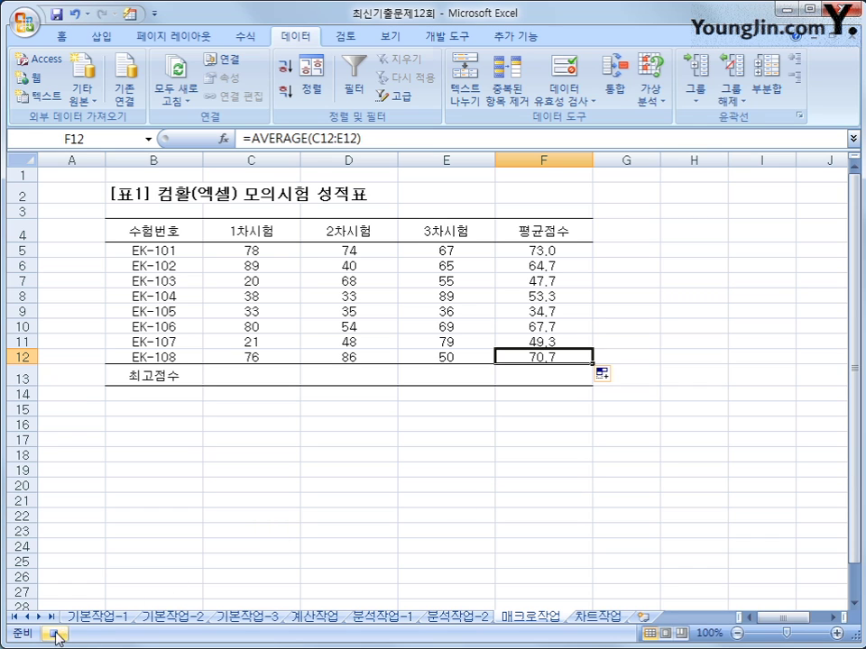
left_click(208, 530)
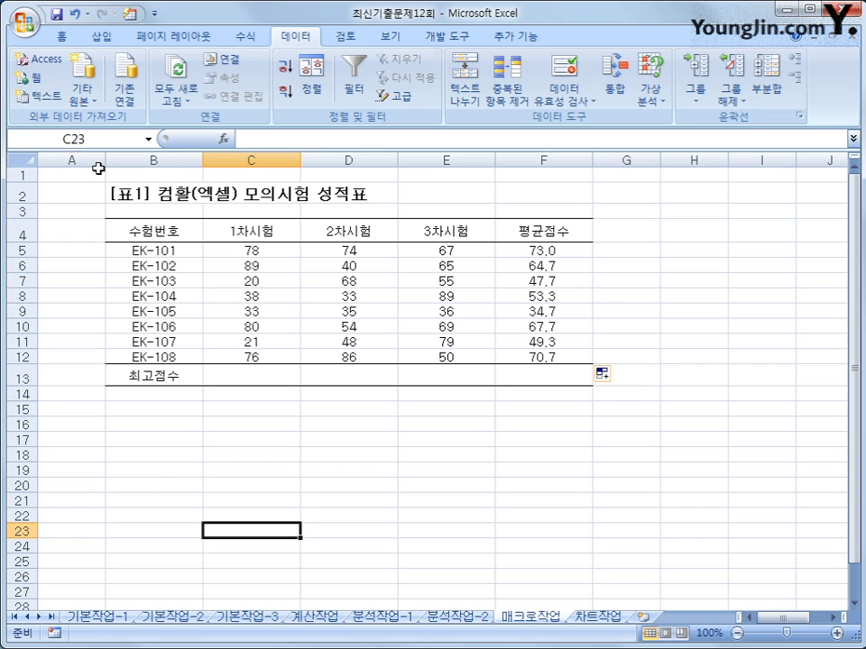
Draw a diamond shape over C16:D21 and label it 평균.
left_click(103, 37)
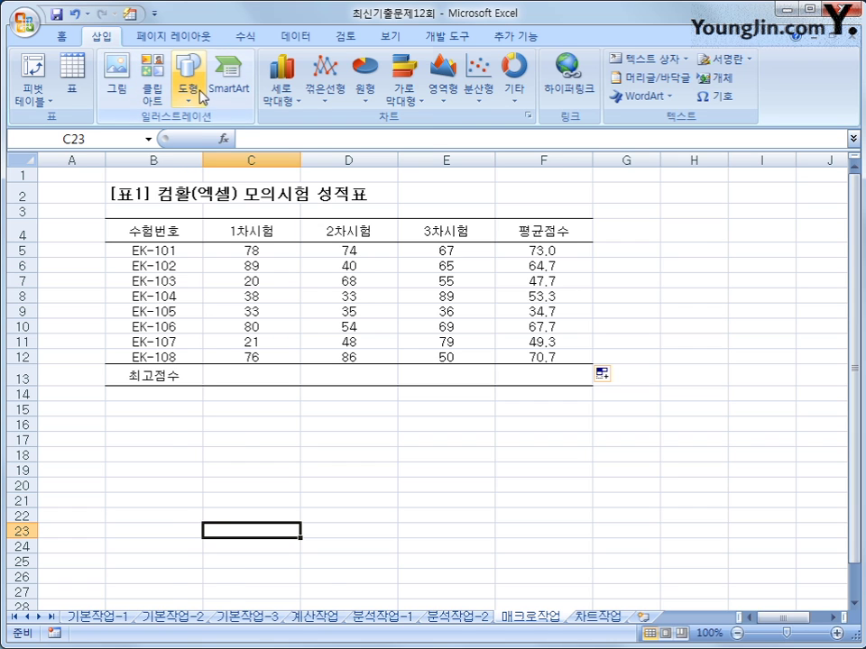
left_click(197, 94)
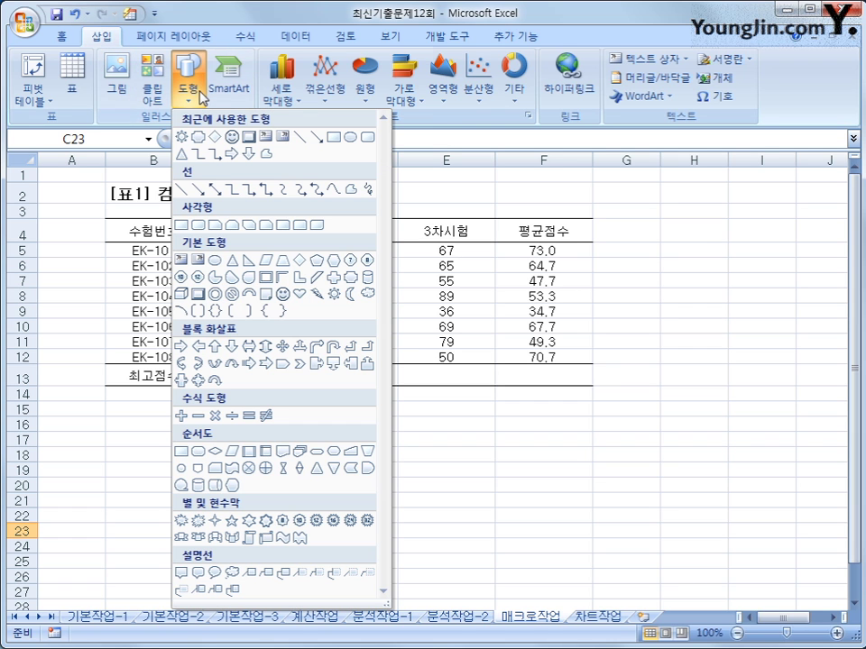
left_click(298, 260)
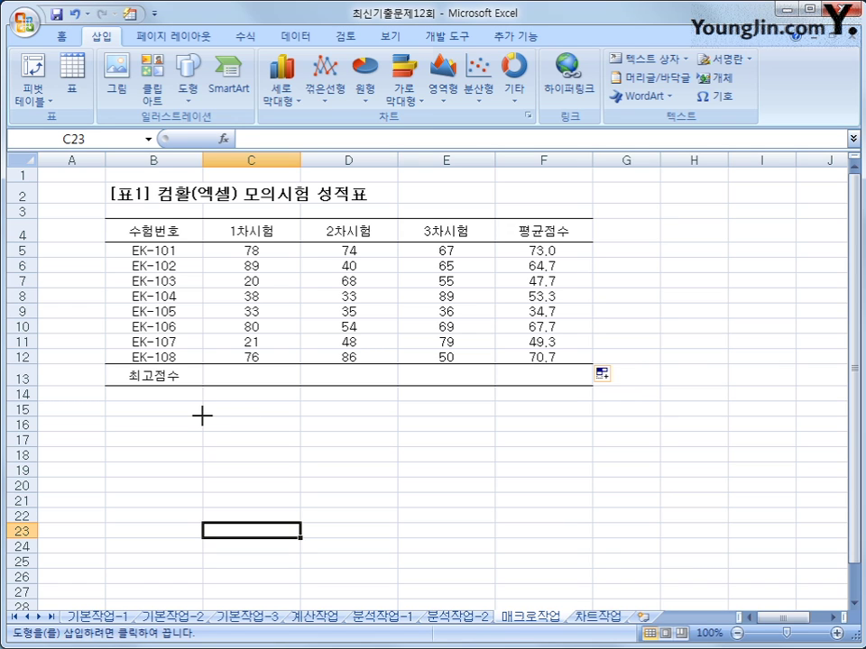
mouse_move(202, 416)
left_mouse_down()
mouse_move(333, 458)
mouse_move(353, 446)
mouse_move(357, 500)
left_mouse_up()
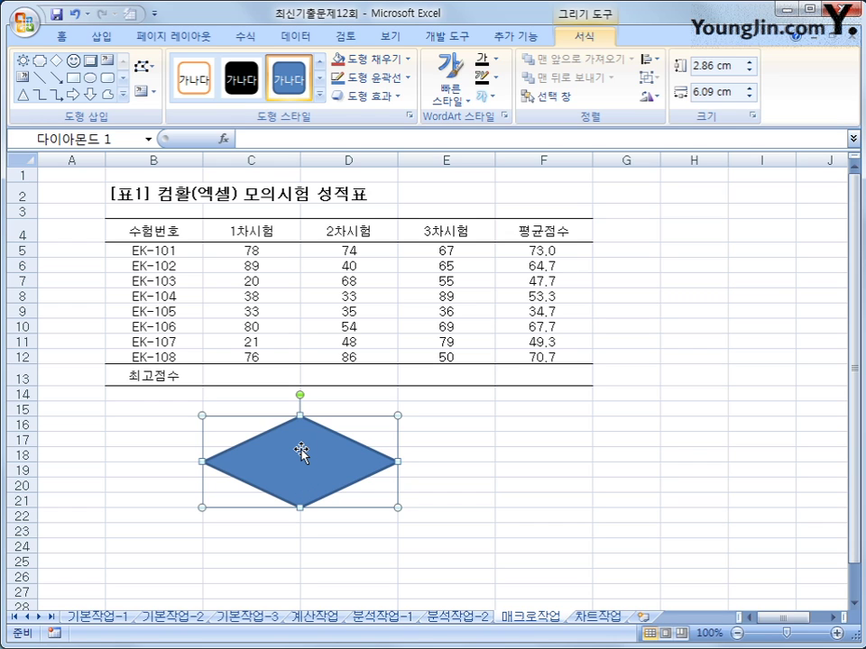
left_click(301, 453)
type("평균")
Assign the 평균 macro to the diamond shape and deselect it.
left_click(357, 440)
right_click(357, 440)
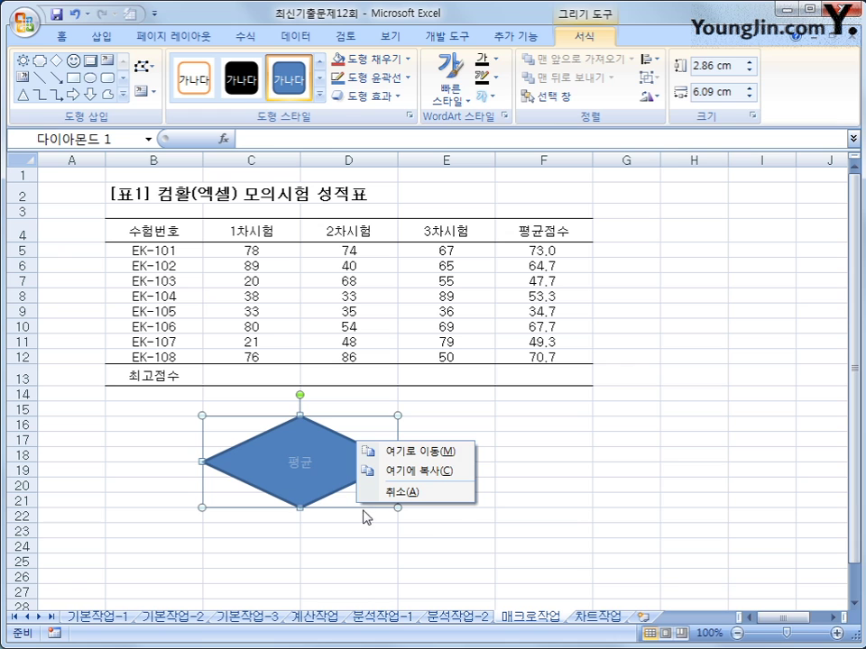
left_click(417, 562)
left_click(324, 444)
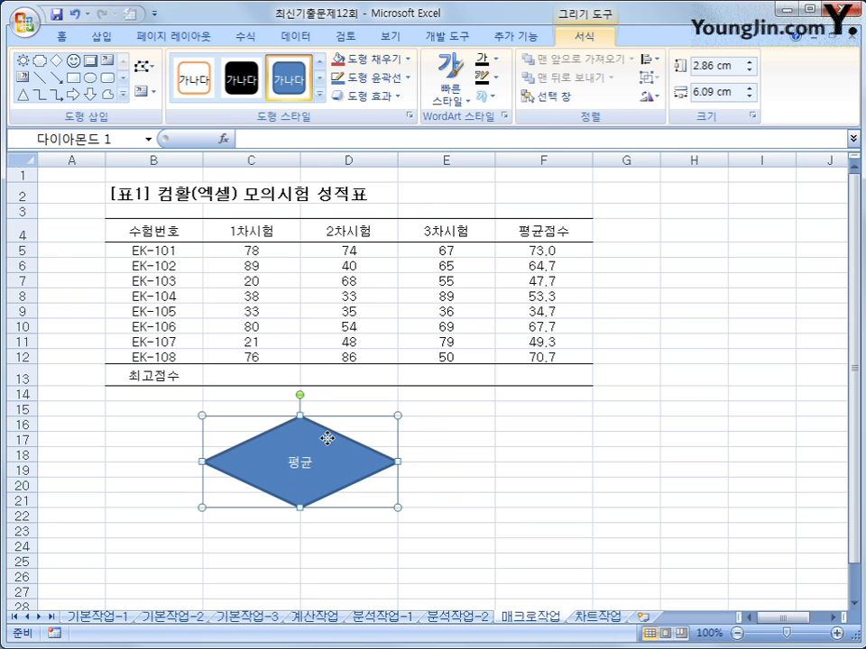
right_click(357, 444)
left_click(478, 386)
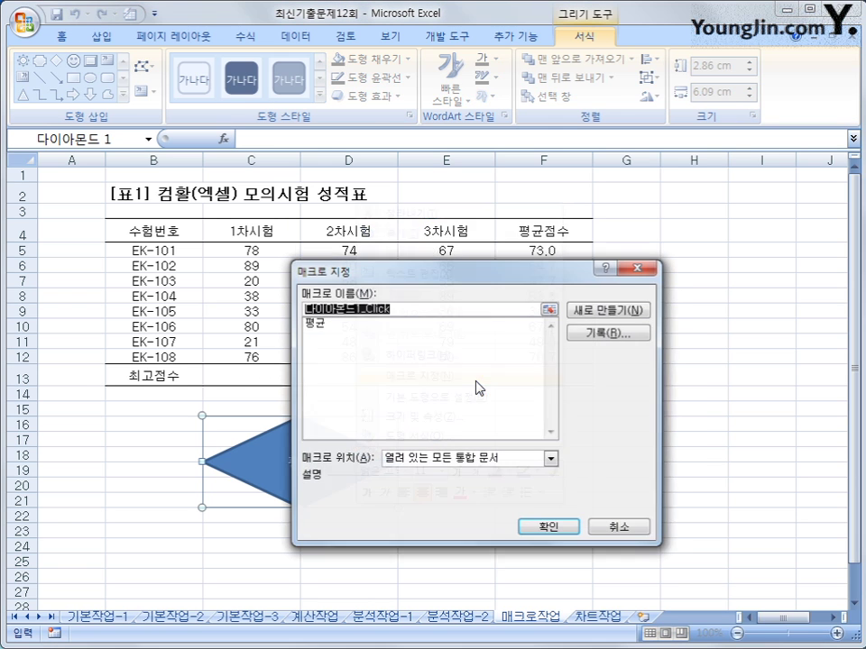
left_click(328, 323)
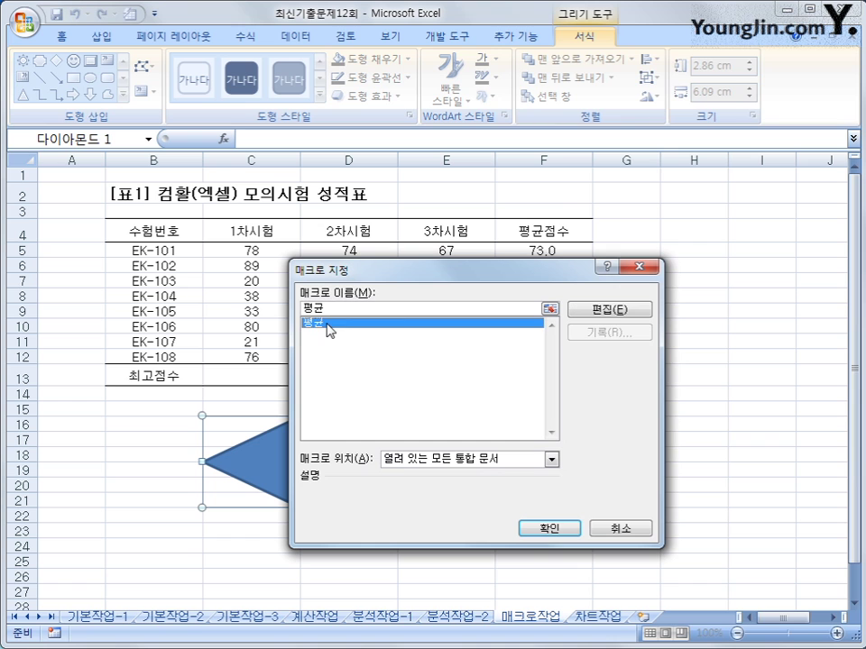
left_click(552, 529)
left_click(715, 530)
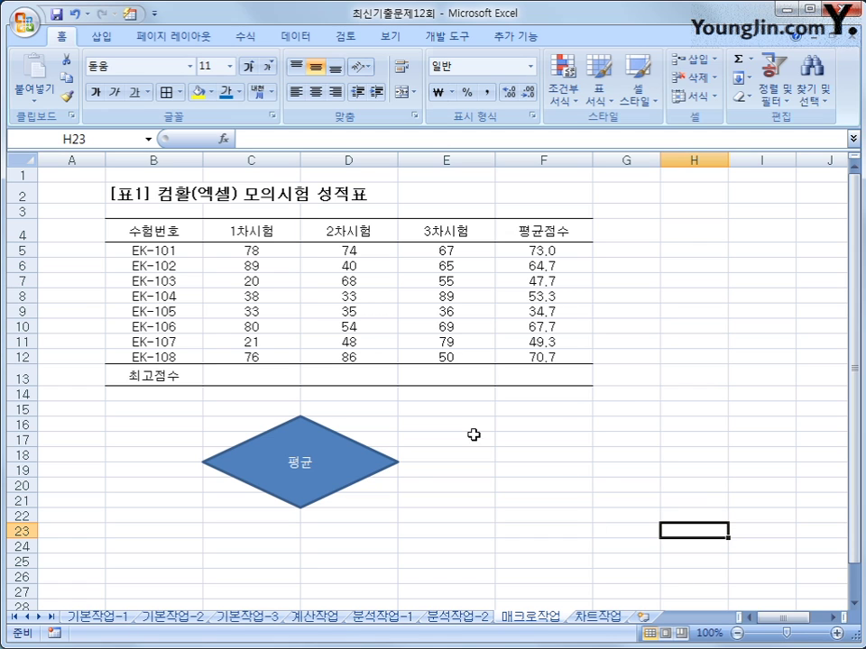
Start recording a macro named 최고점수 stored in the current workbook.
left_click(51, 632)
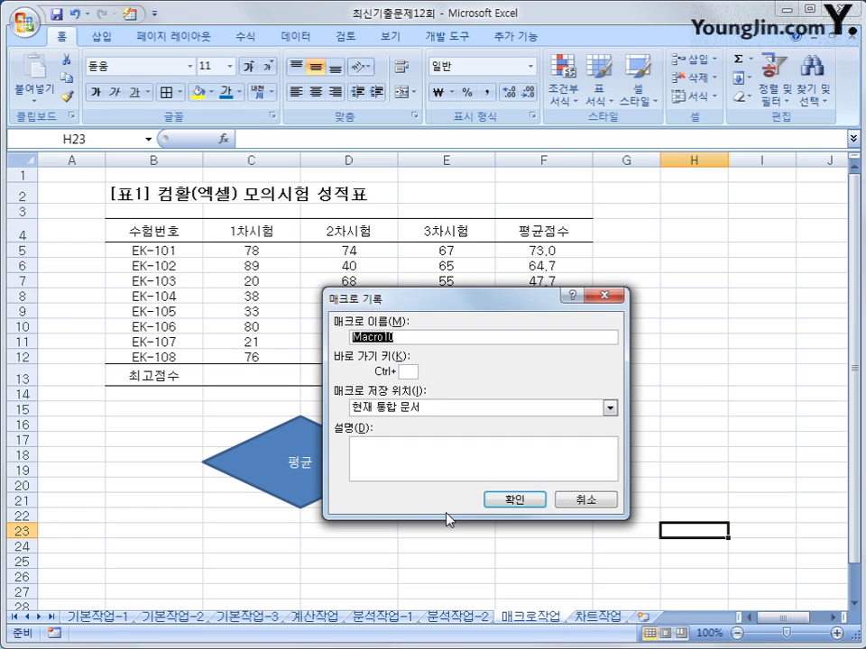
type("최고점수")
left_click(492, 501)
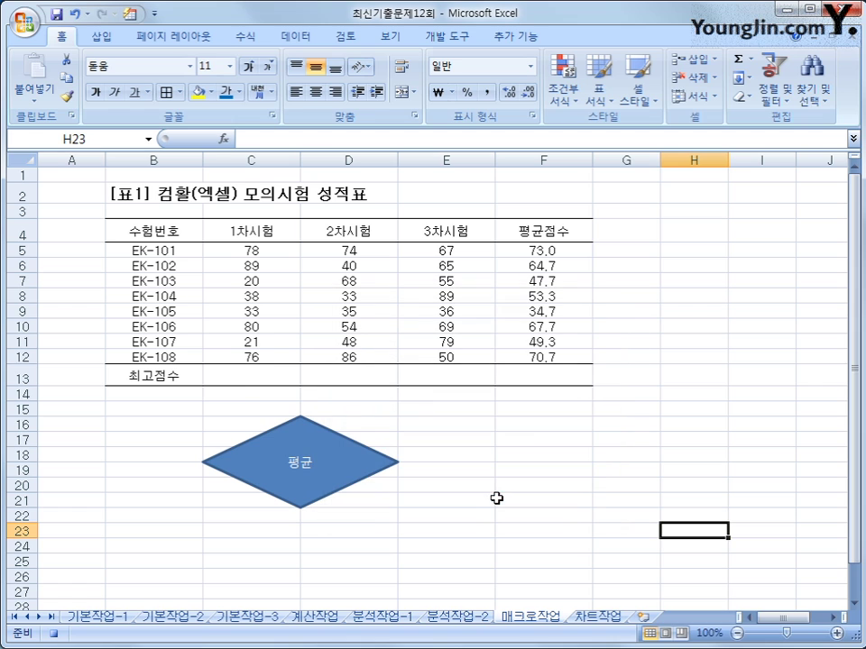
Enter the formula =MAX(C5:C12) in C13 for the 1차시험 최고점수.
left_click(247, 370)
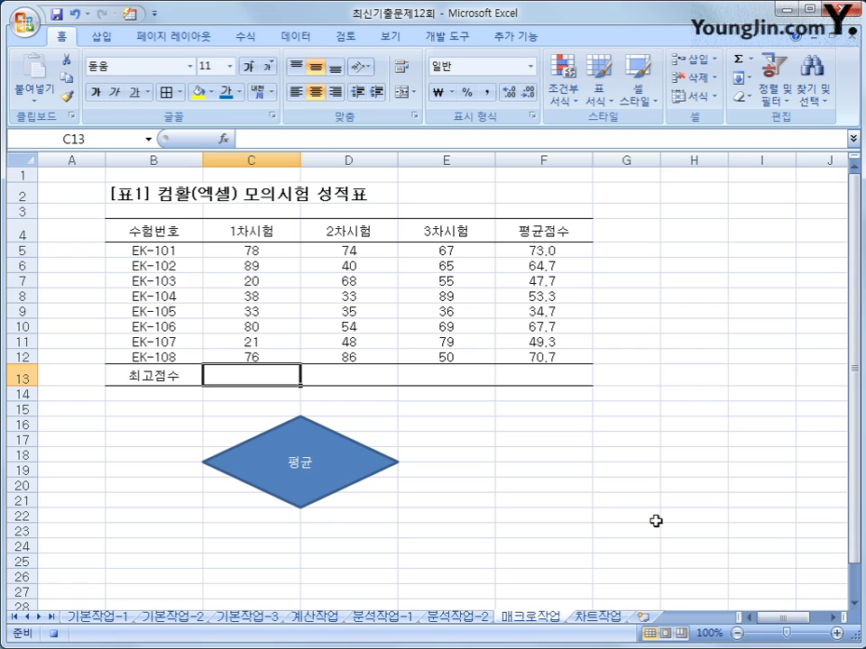
type("=ㅡ")
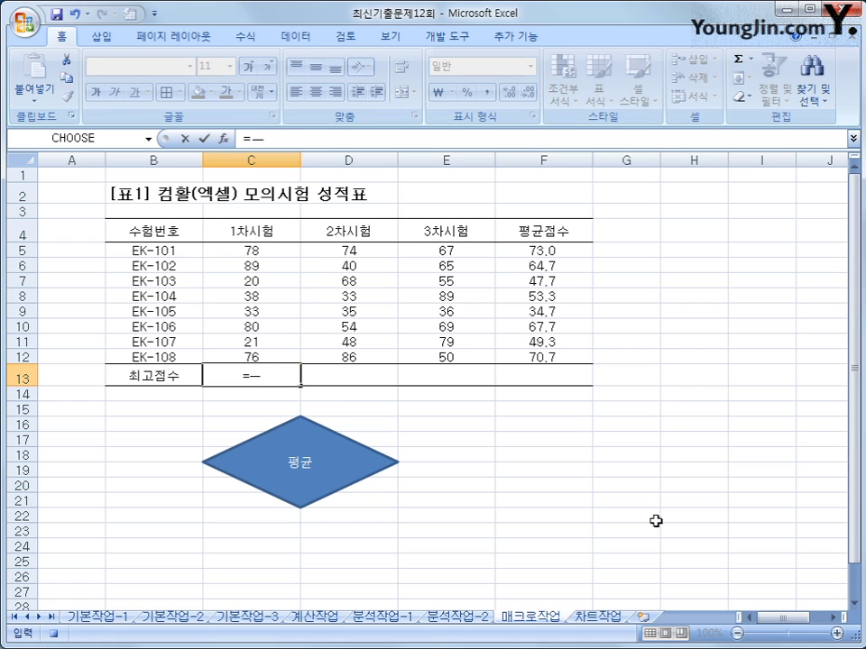
key("BackSpace")
type("max(")
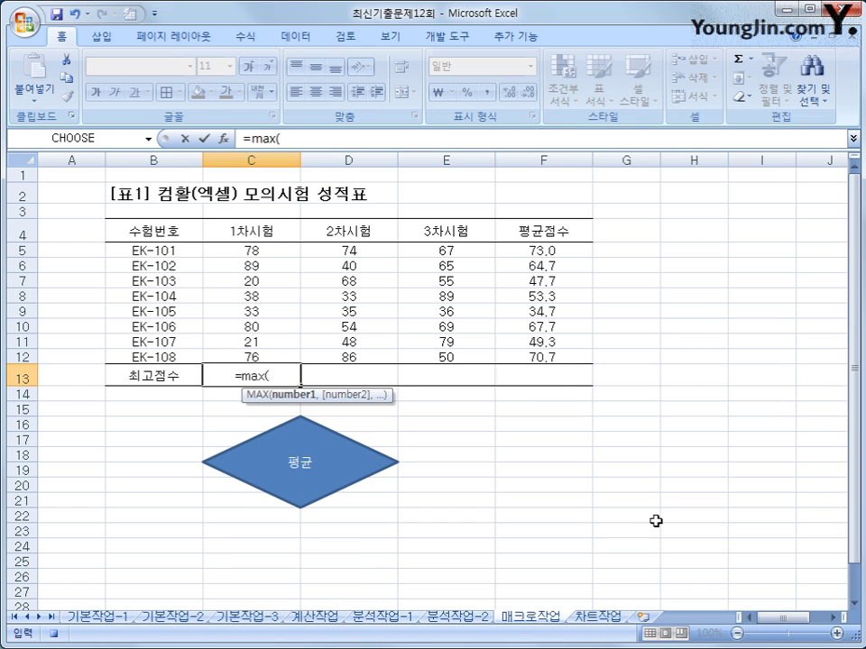
left_click_drag(248, 250, 249, 356)
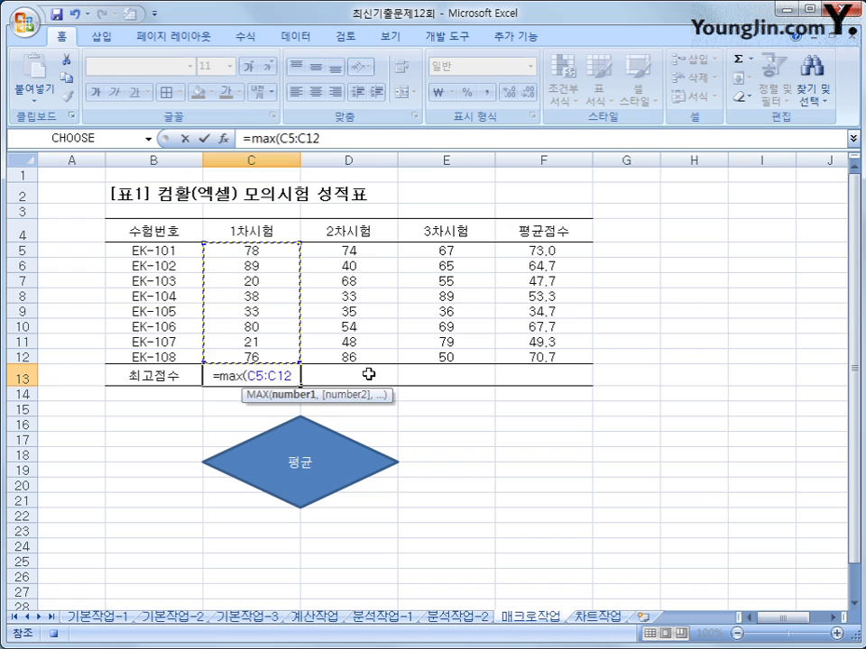
type(")")
key("Return")
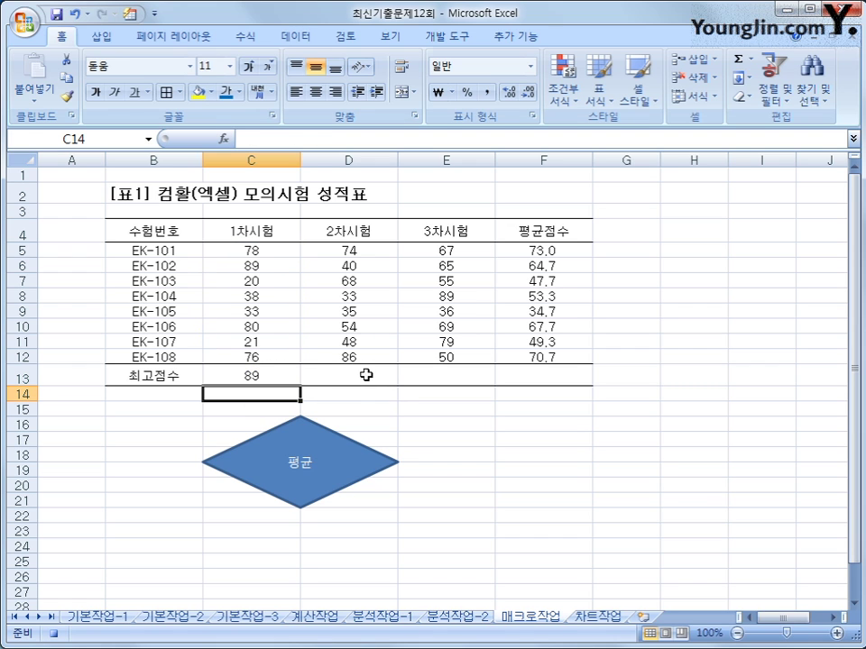
Make C13 bold and fill its formula across to F13.
left_click(270, 376)
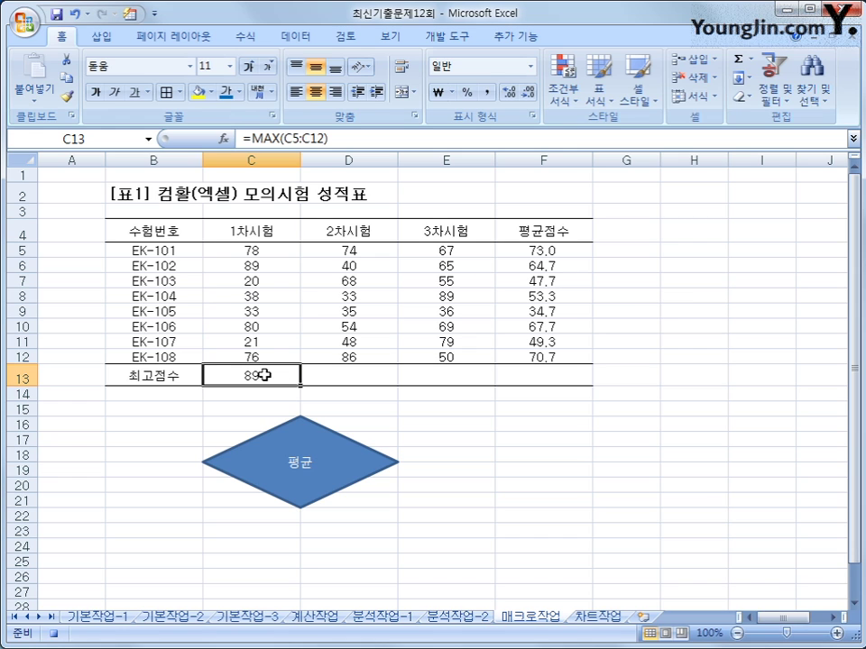
left_click(94, 92)
left_click_drag(298, 388, 562, 384)
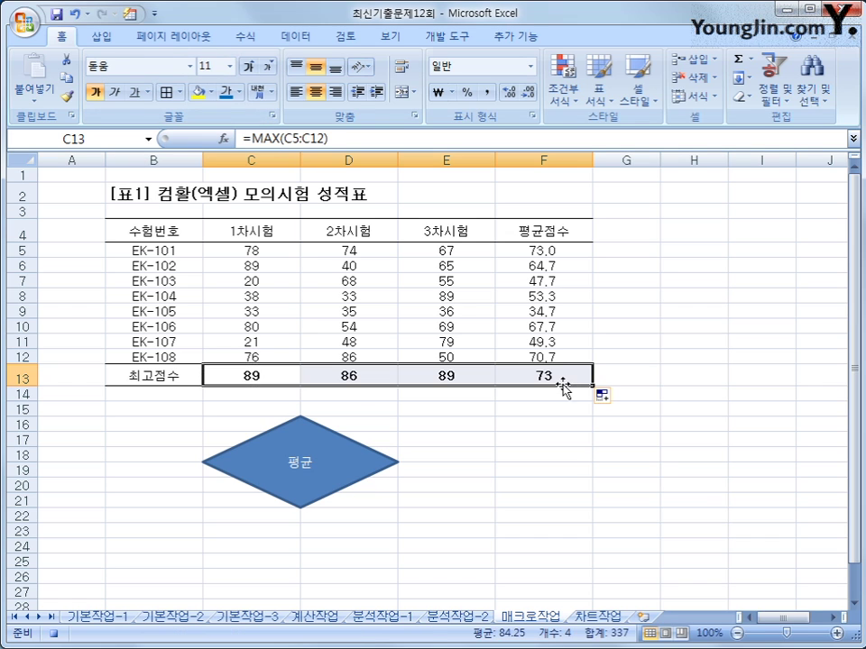
Stop recording the macro and draw a heart shape over E16:F21 labelled 최고점수.
left_click(562, 379)
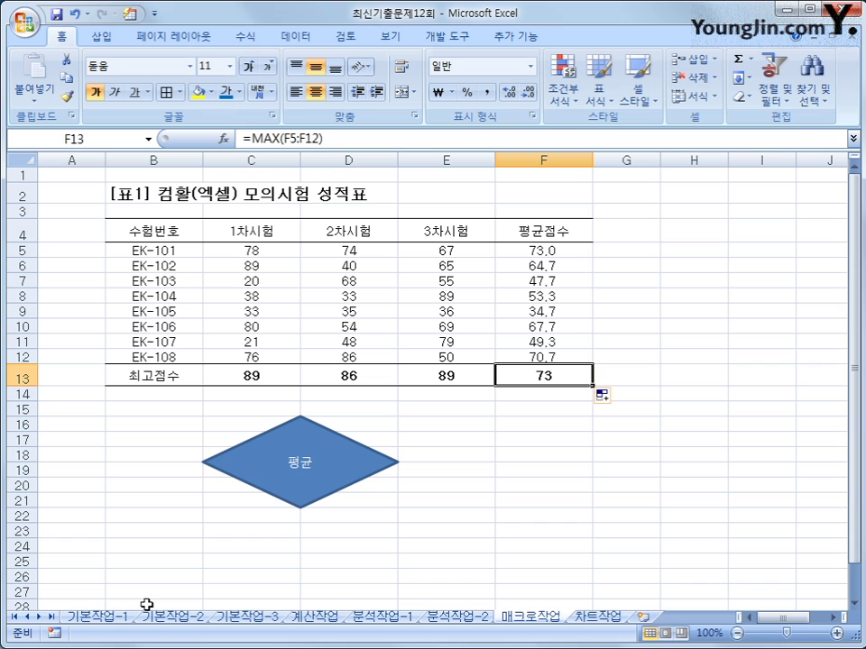
left_click(101, 37)
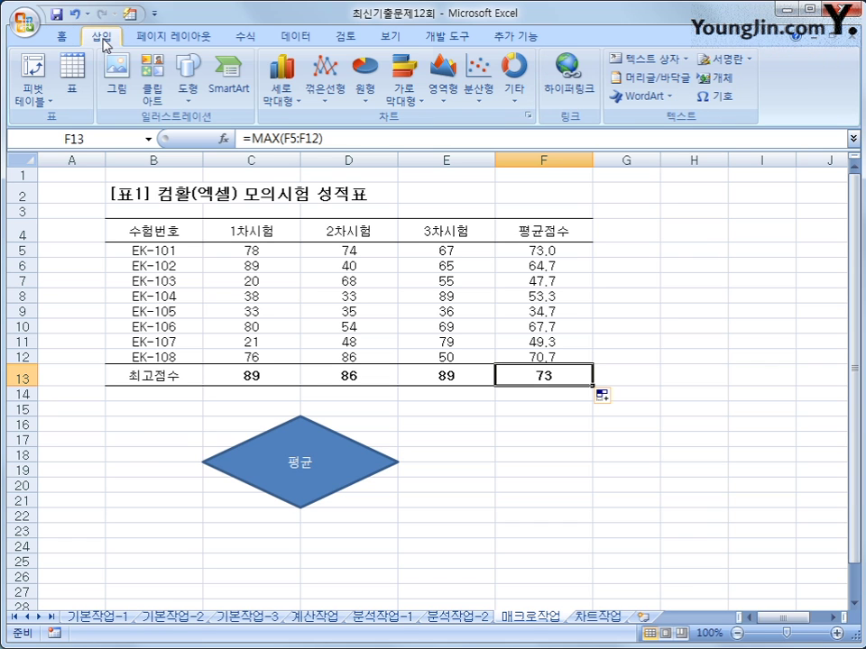
left_click(187, 91)
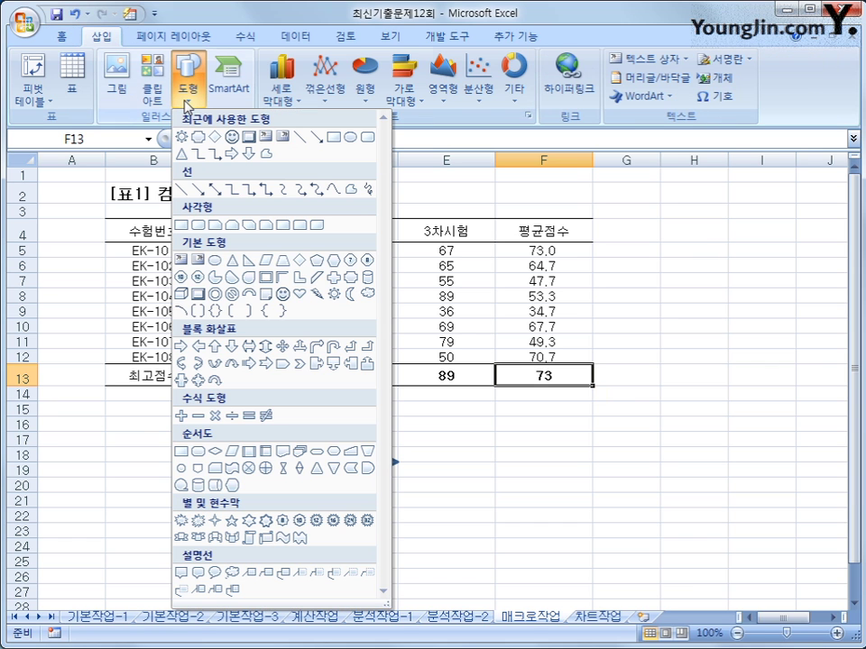
left_click(301, 295)
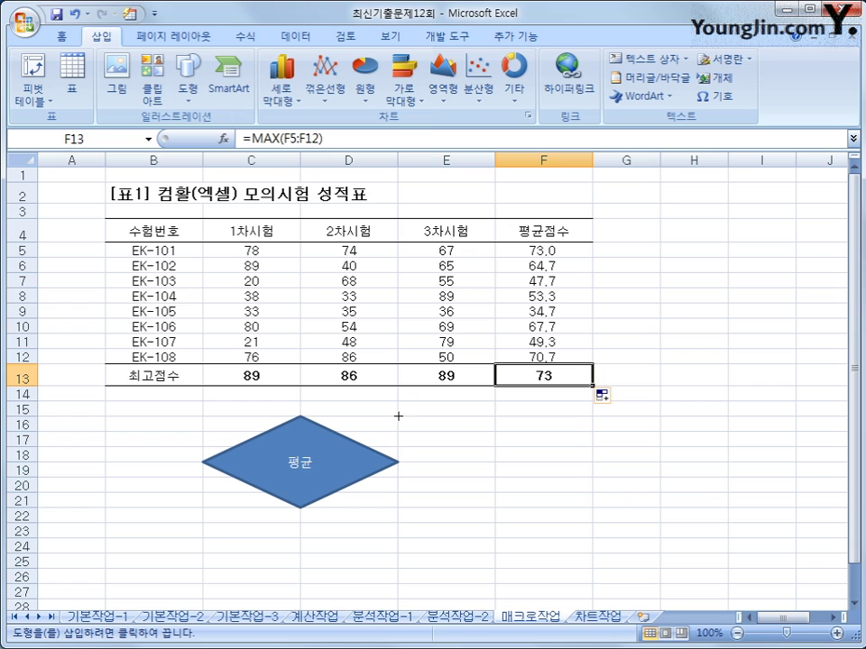
mouse_move(398, 416)
left_mouse_down()
mouse_move(552, 471)
mouse_move(581, 504)
left_mouse_up()
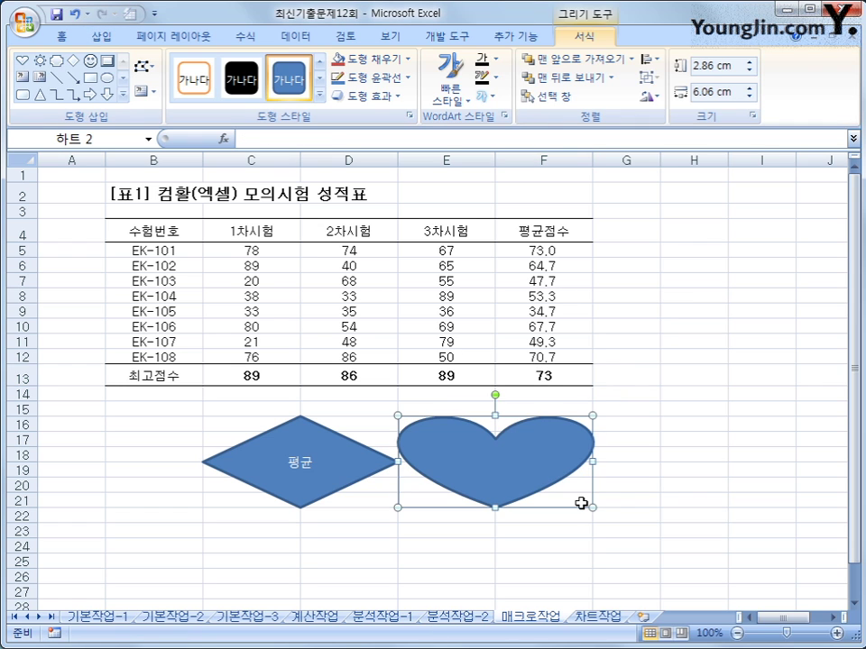
type("최고점수")
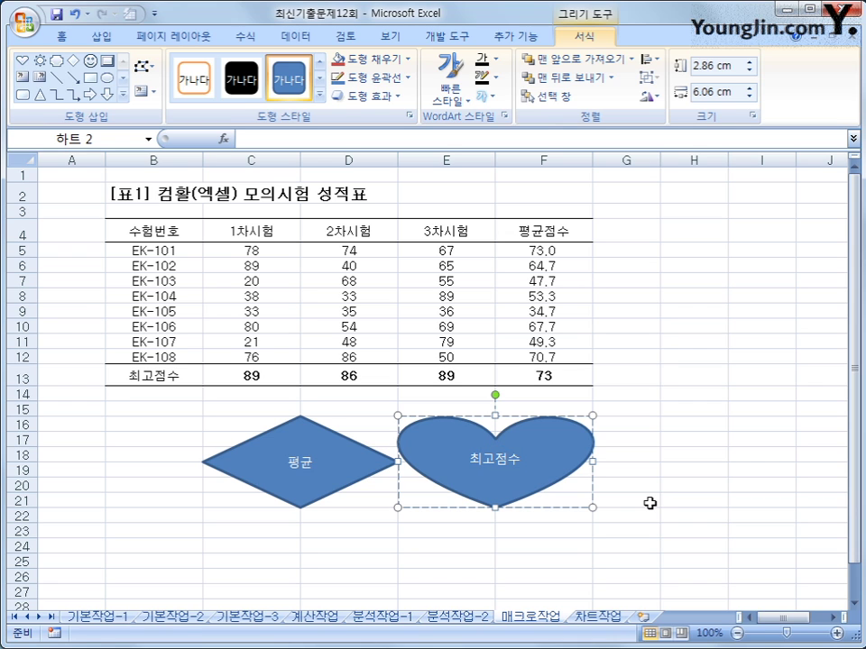
Assign the 최고점수 macro to the heart shape and deselect it.
right_click(582, 437)
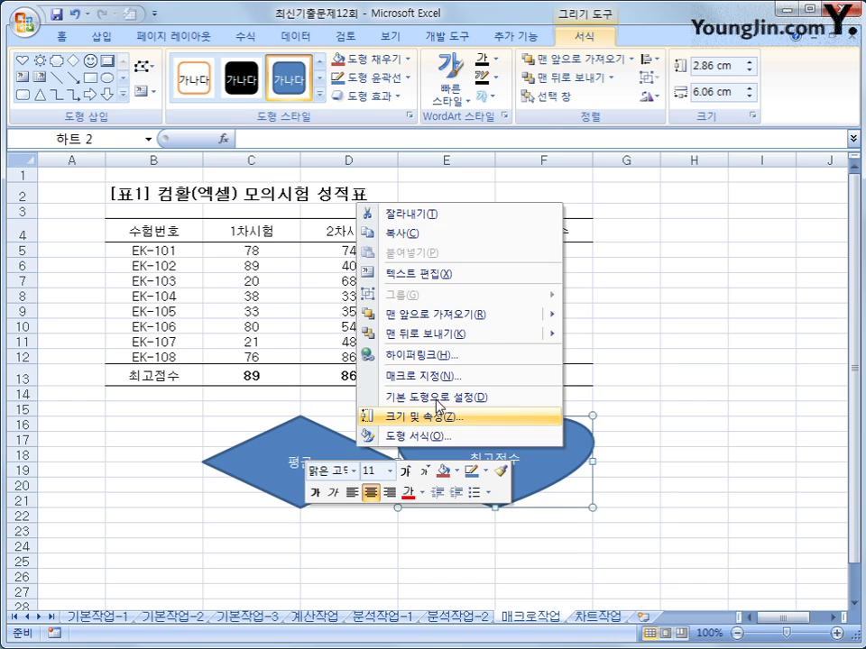
left_click(442, 377)
left_click(353, 323)
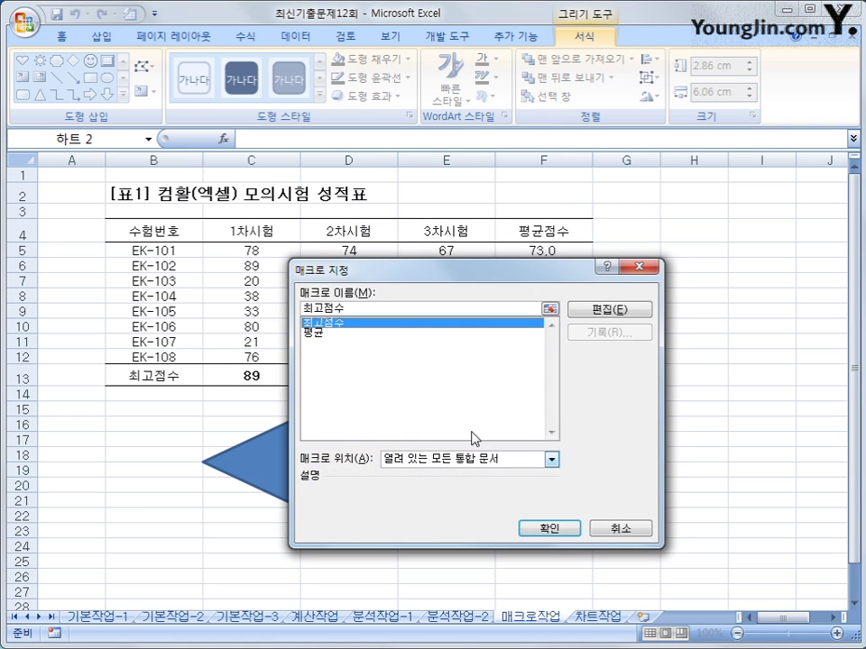
left_click(552, 529)
left_click(683, 578)
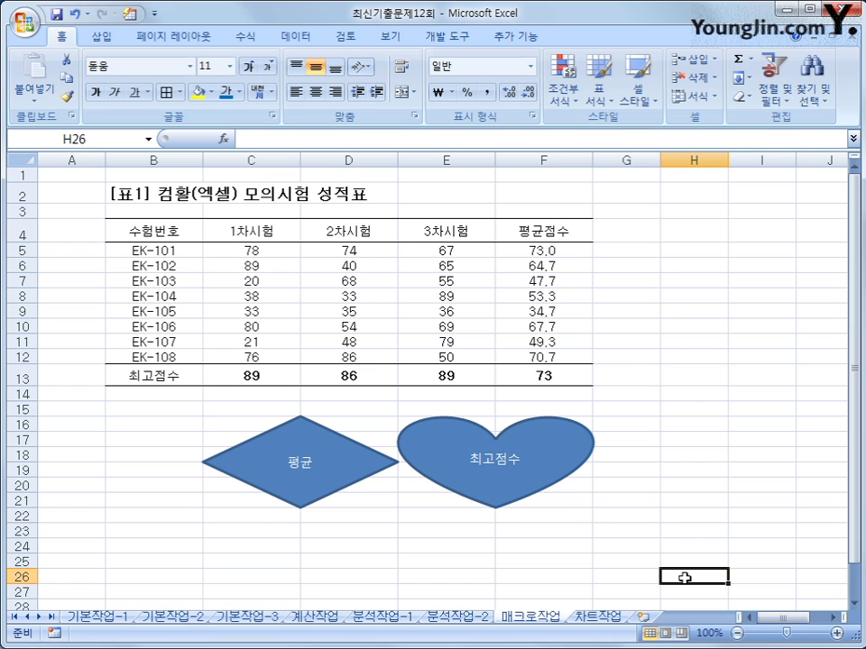
Change the chart on the 차트작업 sheet to a 3-D stacked horizontal bar chart.
left_click(591, 617)
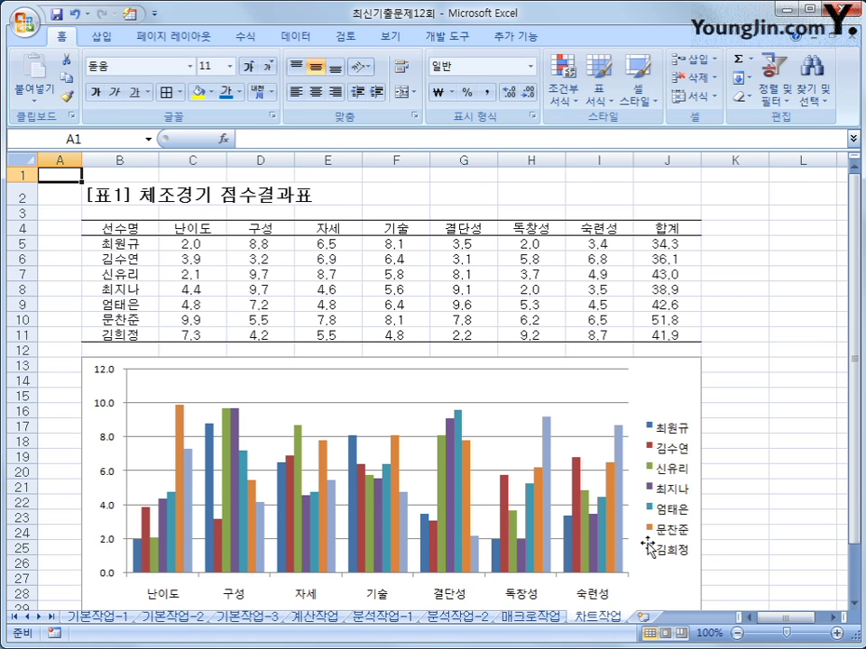
scroll(648, 541, "down", 2)
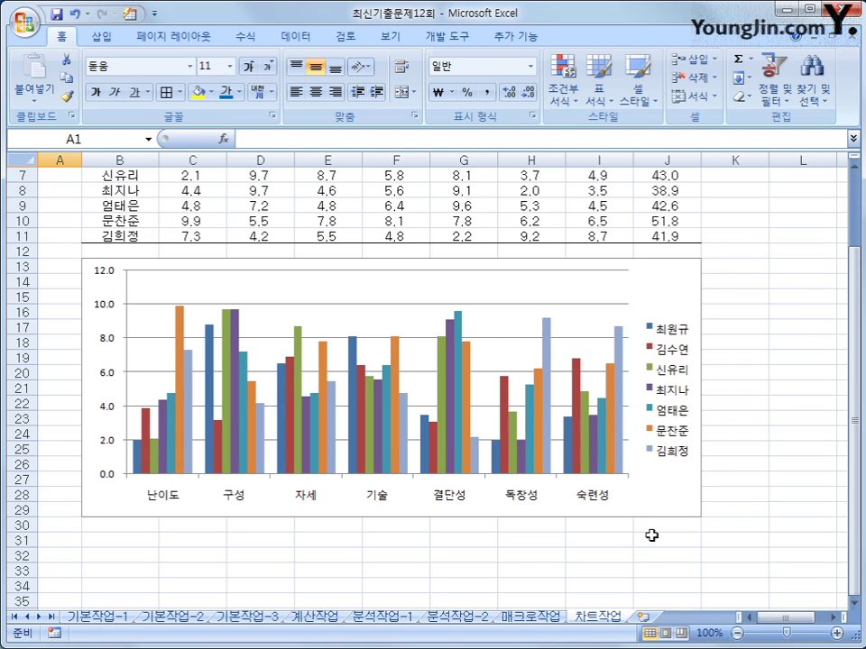
left_click(657, 277)
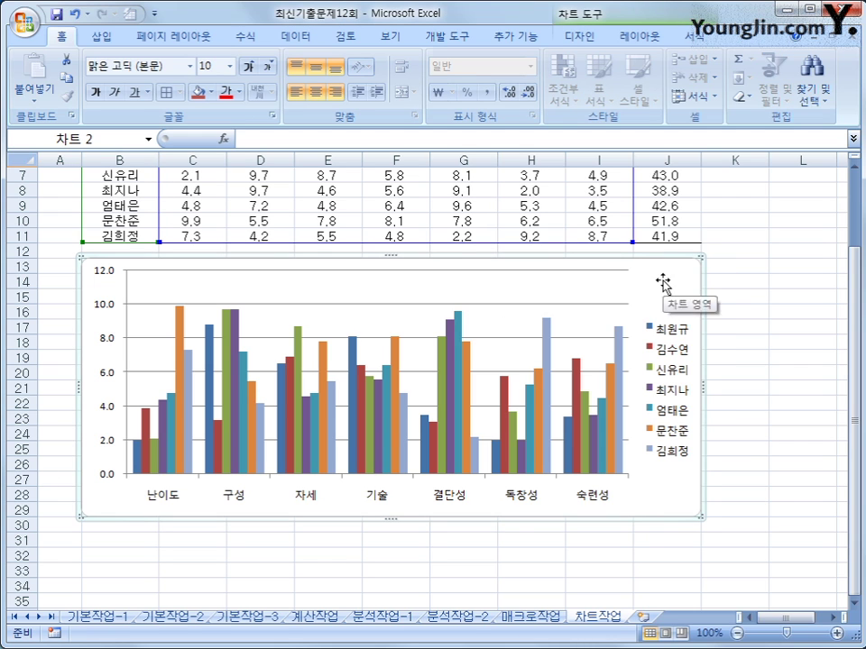
key("shift+F10")
left_click(516, 308)
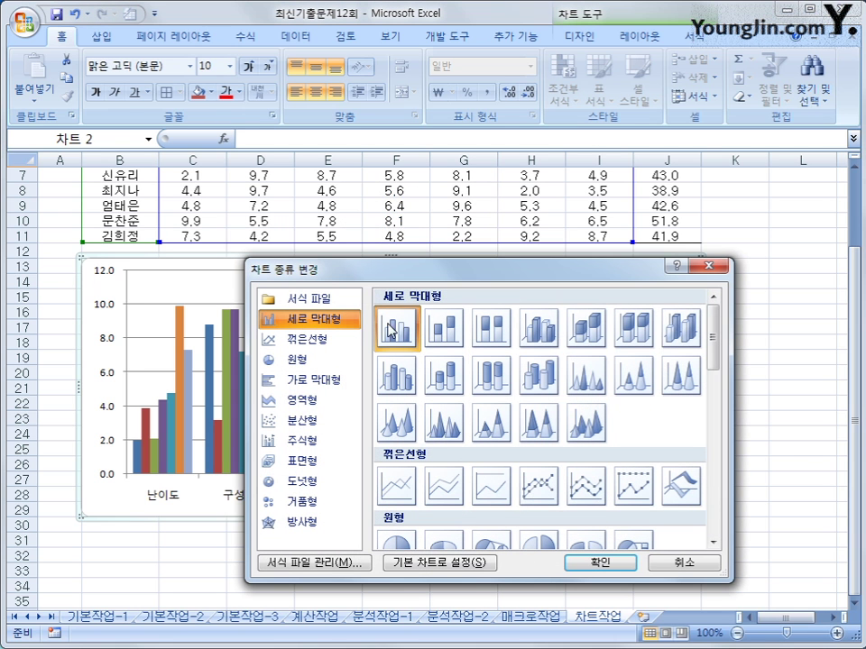
left_click(327, 387)
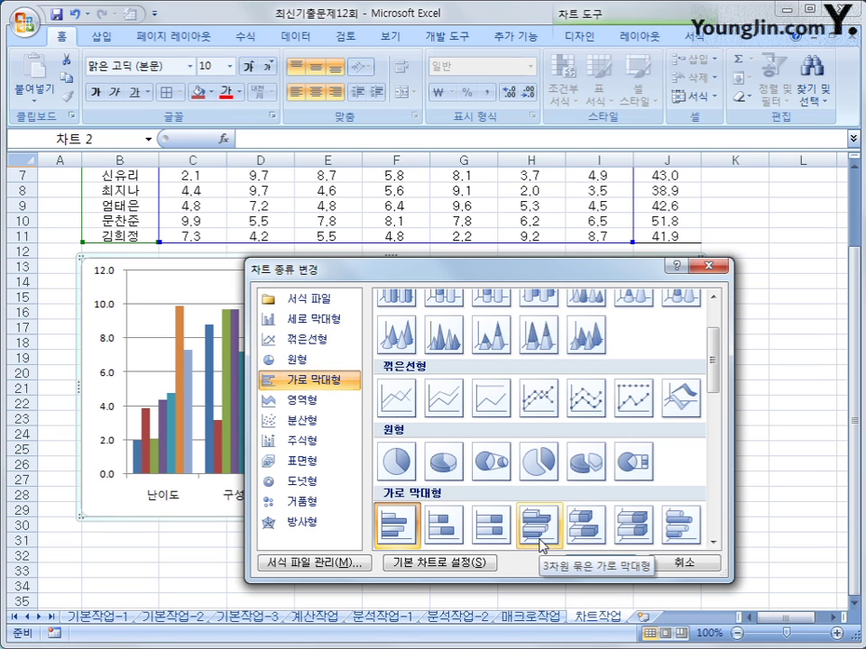
left_click(586, 530)
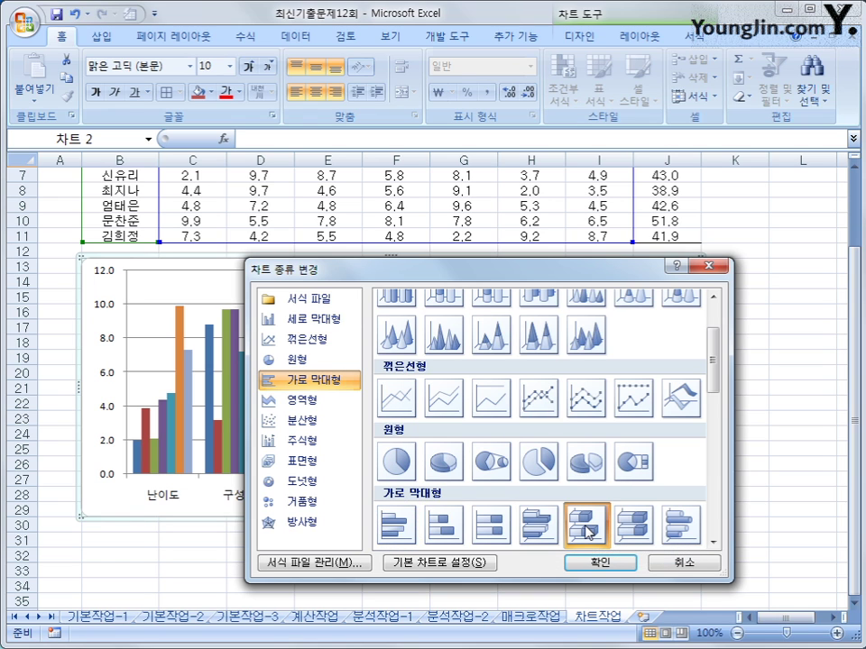
left_click(590, 565)
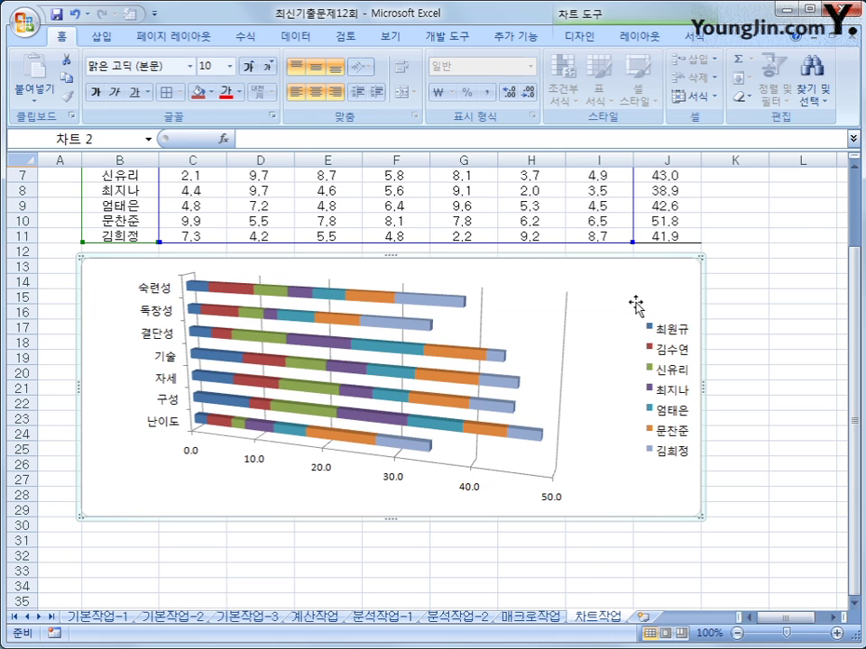
Switch the rows and columns of the chart's source data.
key("shift+F10")
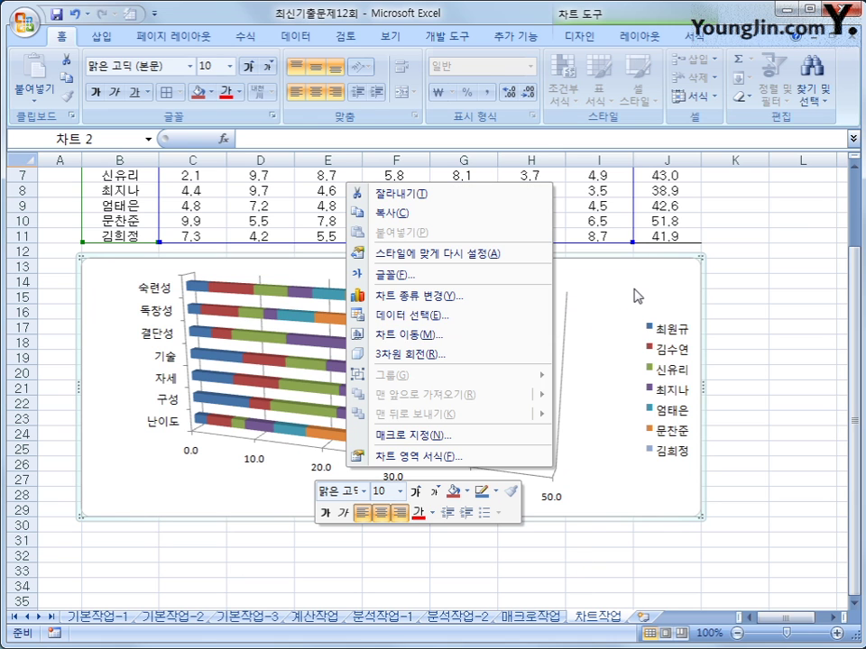
left_click(451, 319)
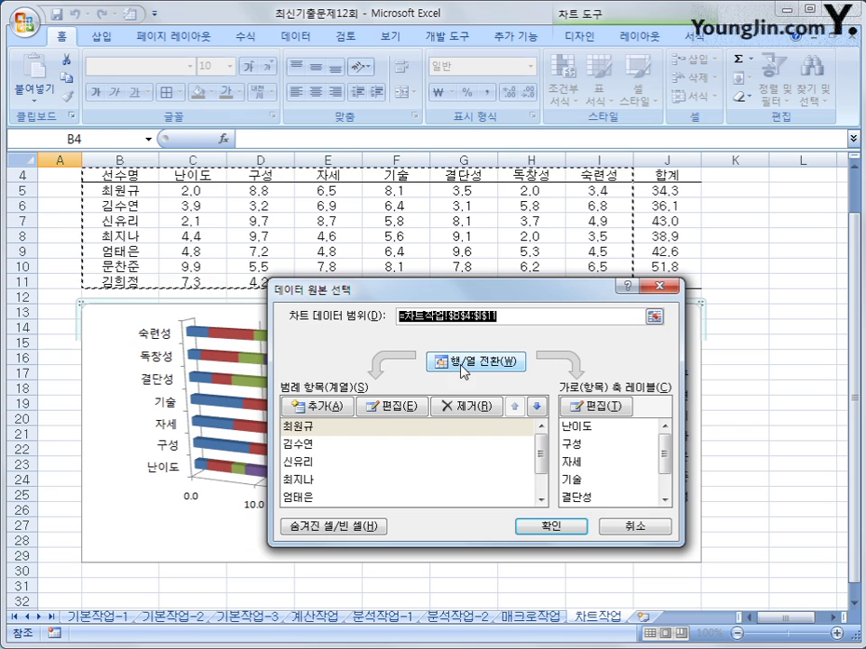
left_click(461, 365)
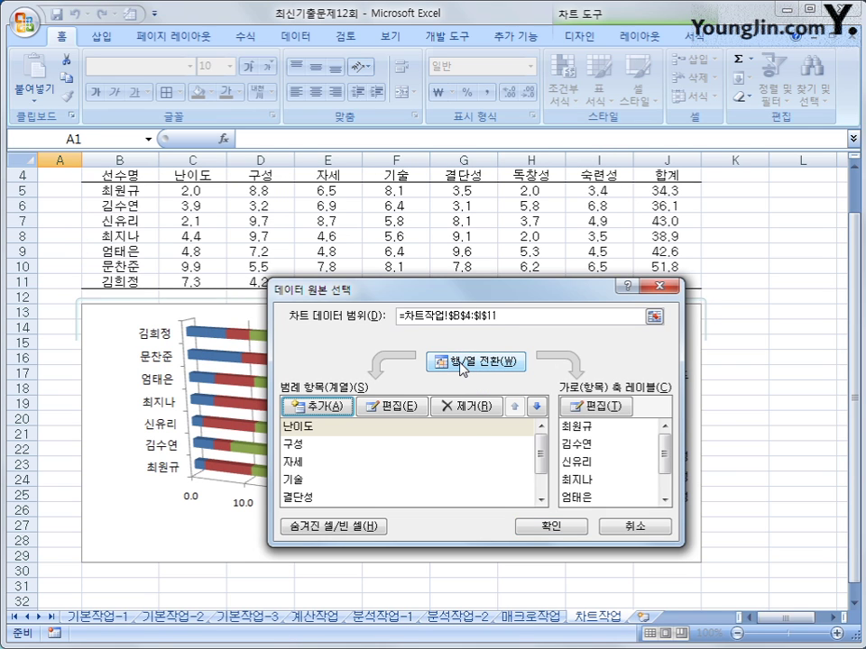
left_click(547, 526)
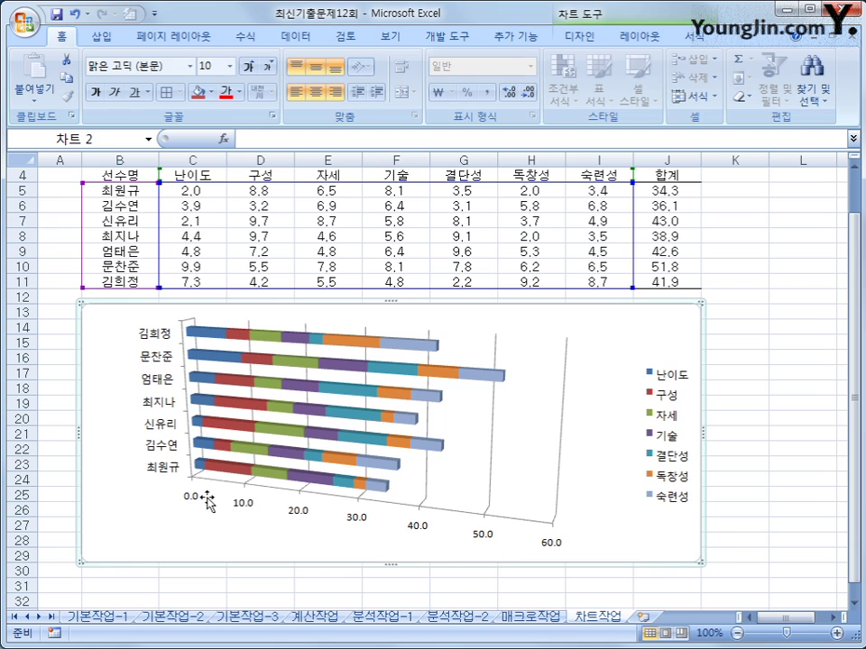
Set the chart's value axis labels to the 돋움 font at size 12.
left_click(362, 523)
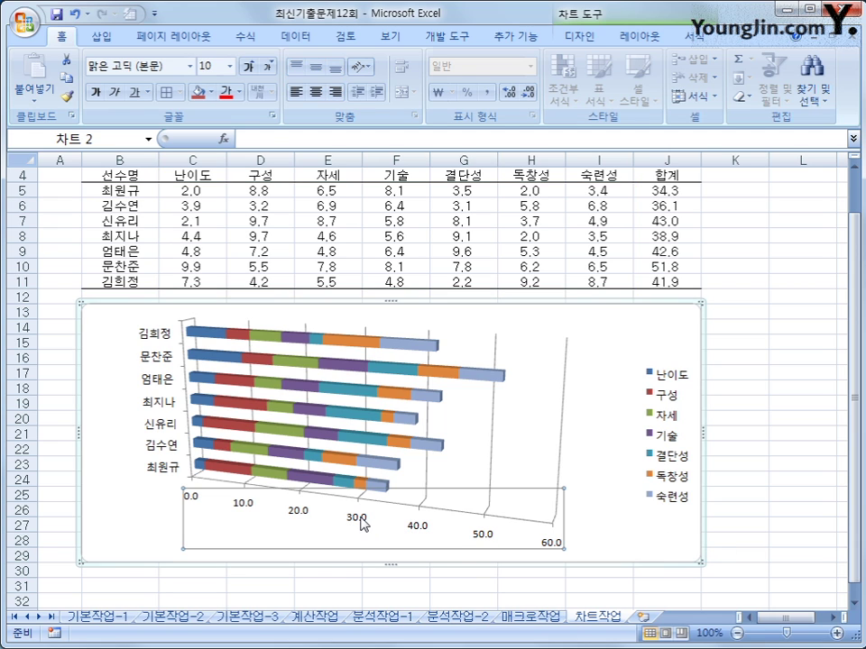
right_click(361, 523)
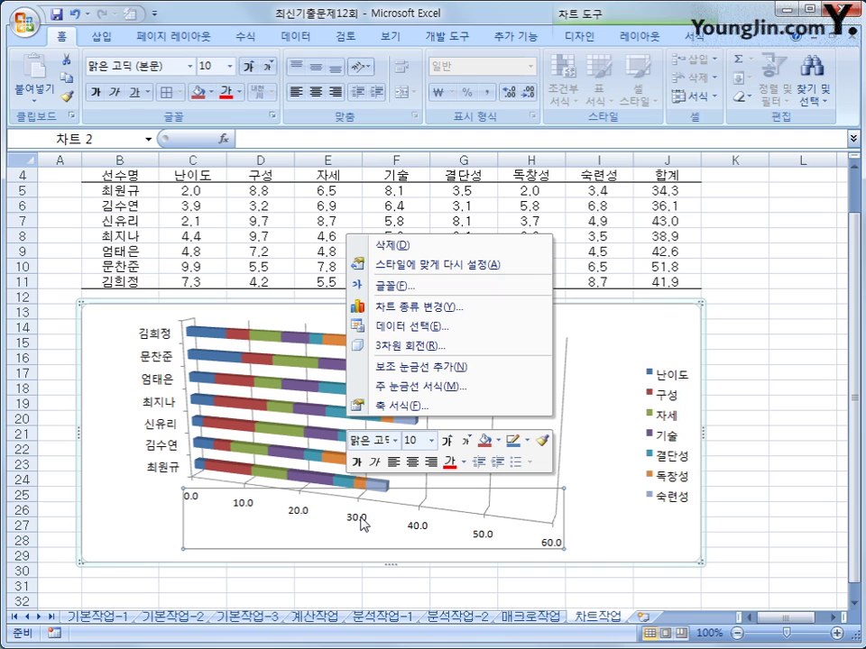
left_click(394, 441)
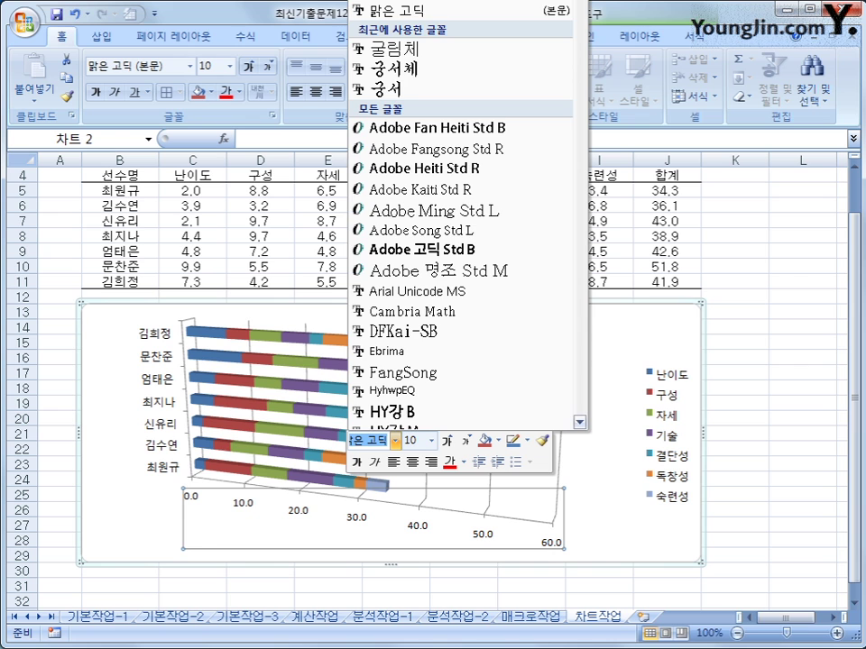
left_click_drag(580, 19, 577, 57)
left_click(448, 244)
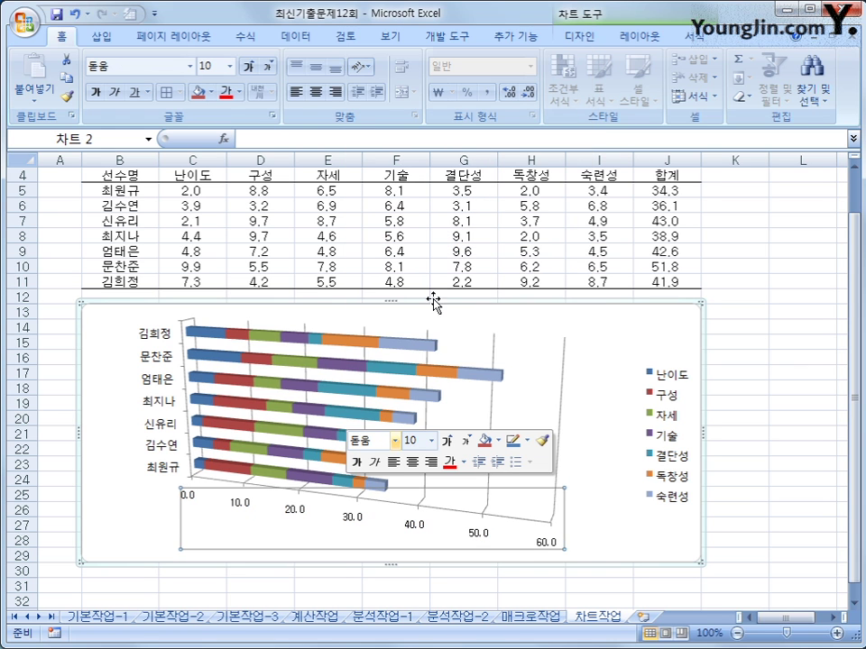
left_click(432, 441)
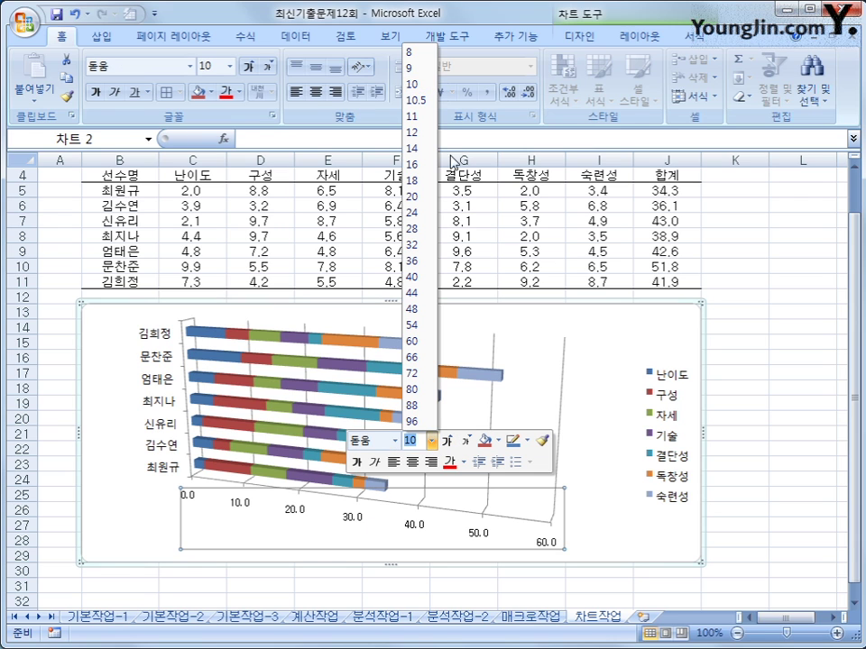
left_click(415, 131)
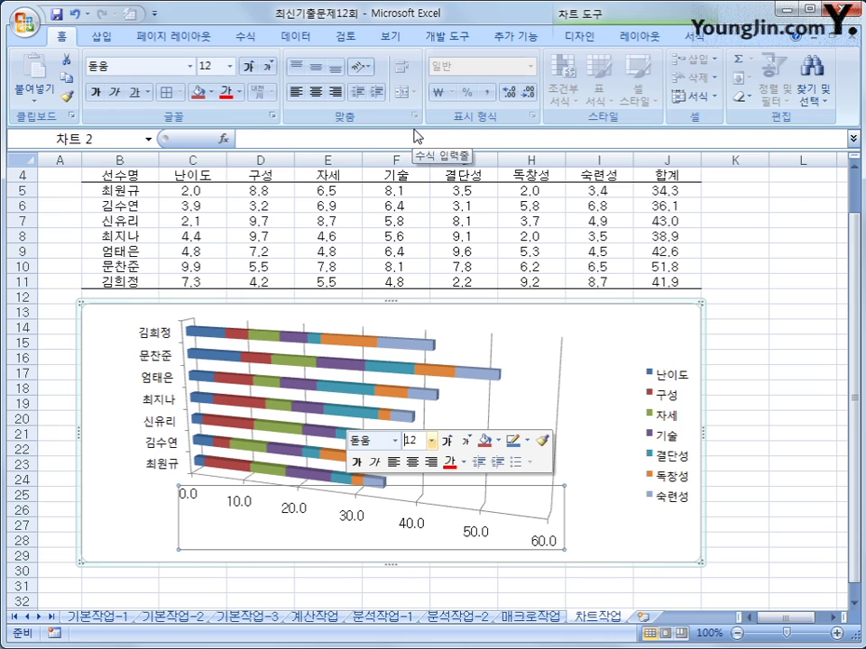
Set the chart's category axis labels to the 돋움 font at size 10.
right_click(168, 402)
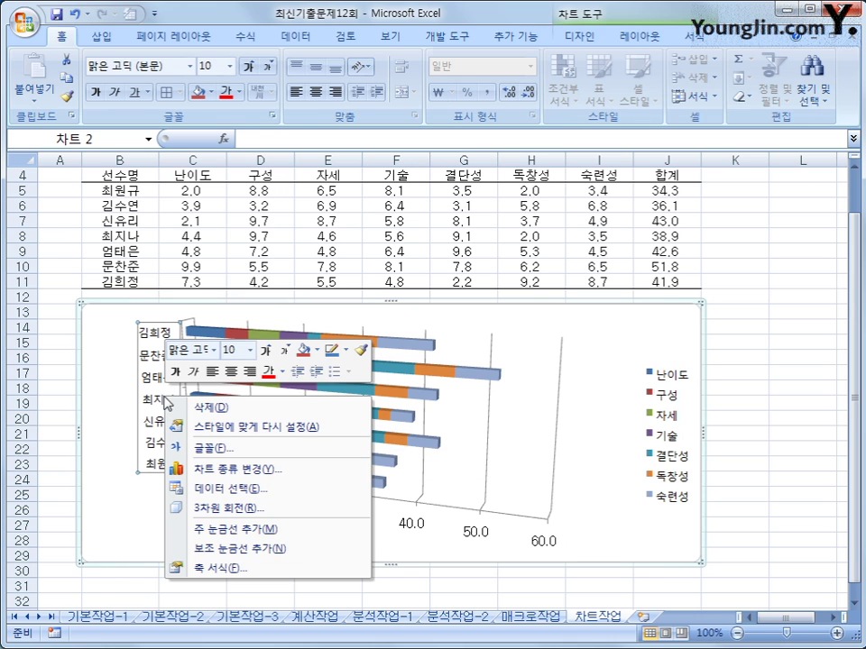
left_click(214, 349)
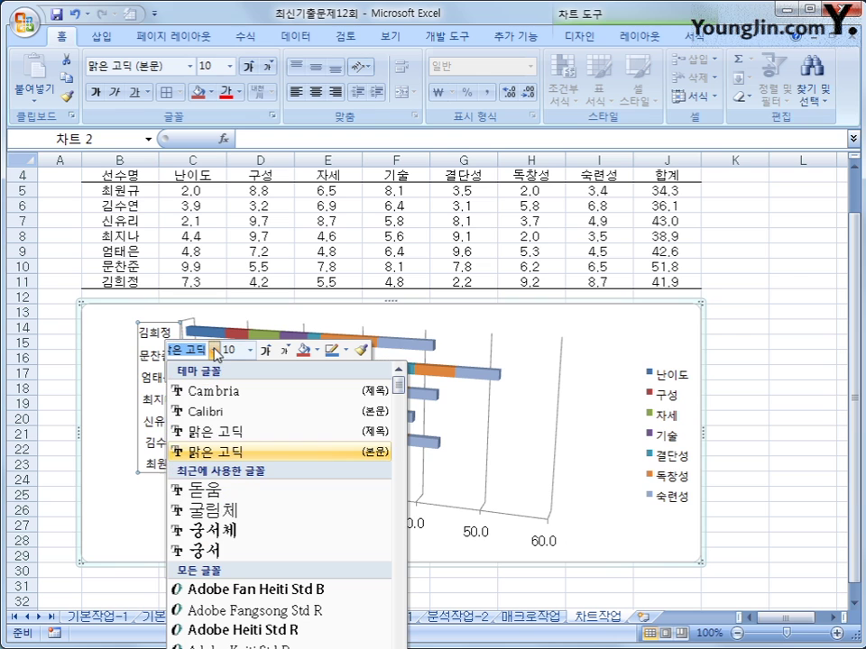
left_click(196, 491)
left_click(249, 350)
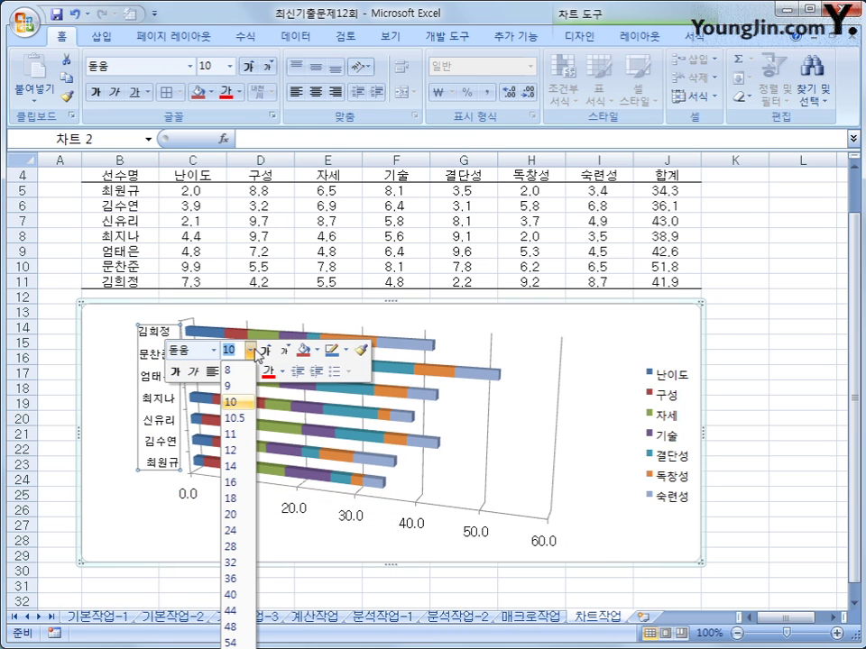
left_click(246, 410)
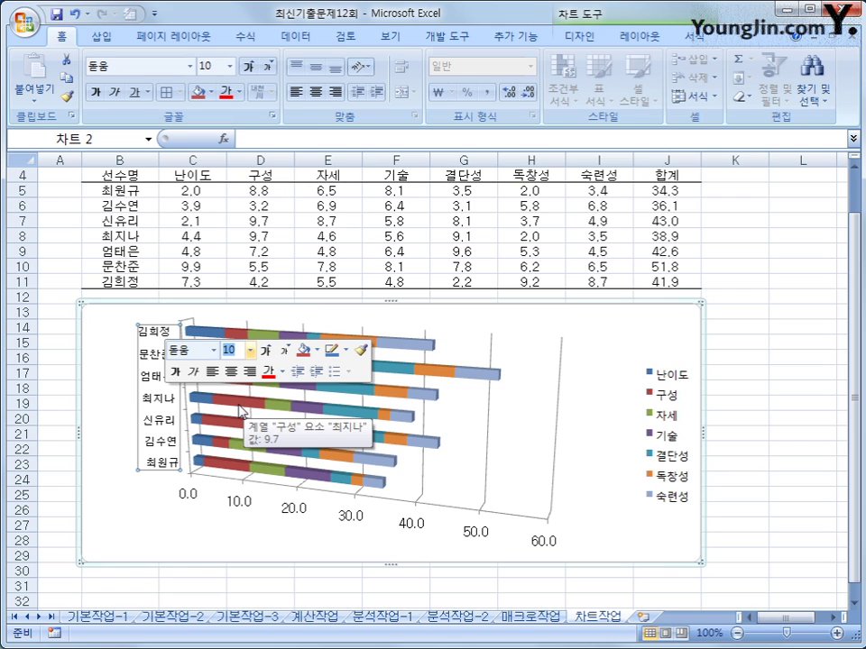
Give the chart legend a solid black border line.
left_click(682, 467)
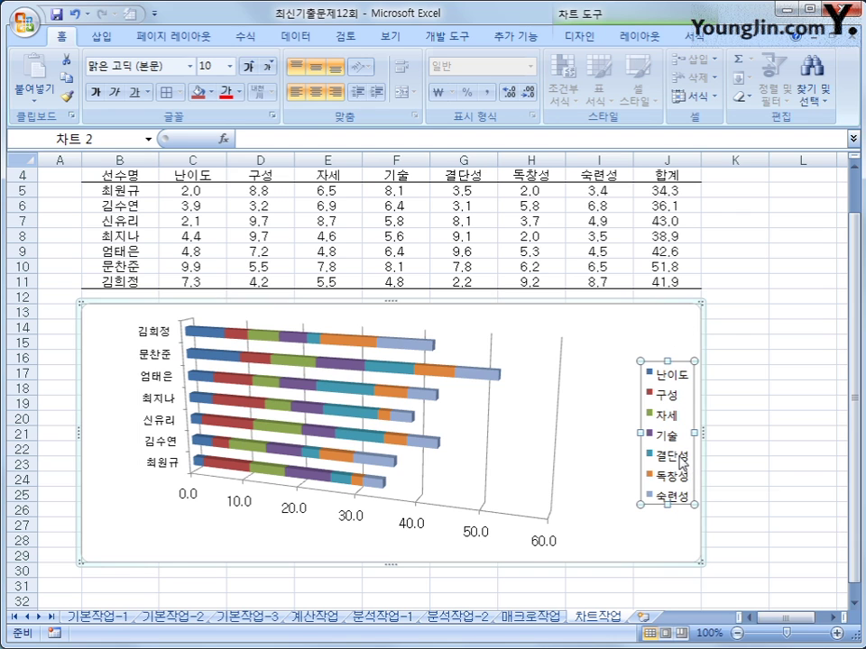
right_click(682, 464)
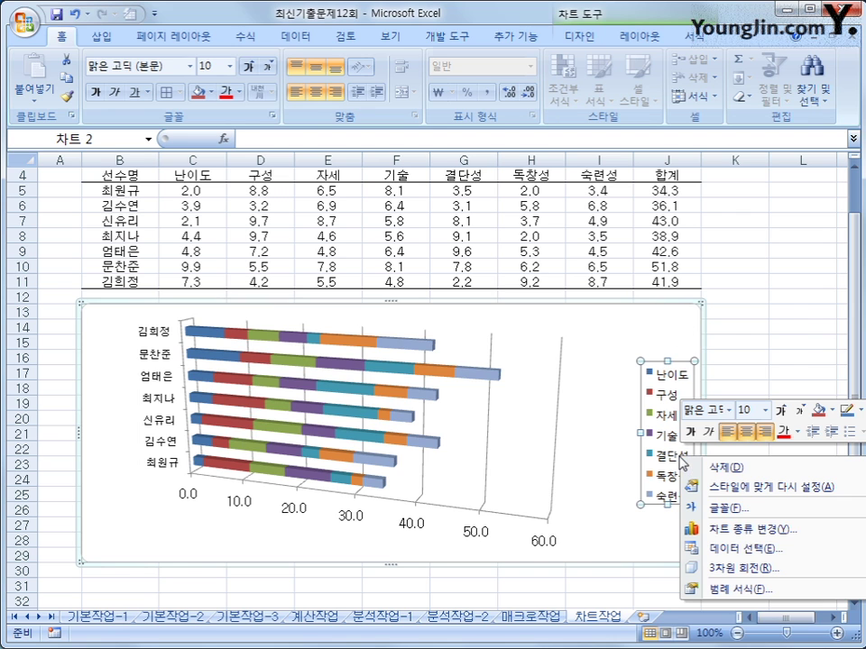
left_click(693, 587)
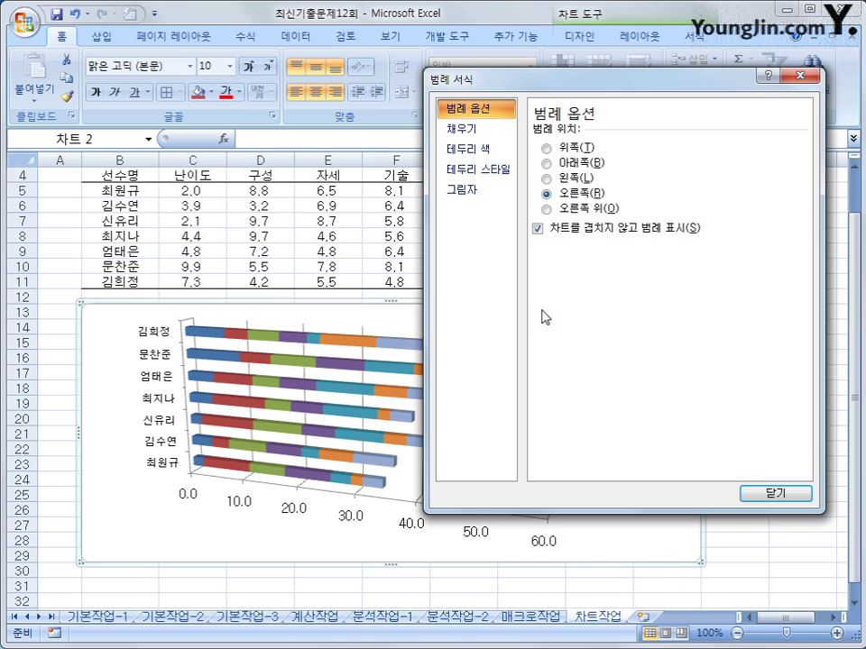
left_click(469, 149)
left_click(579, 150)
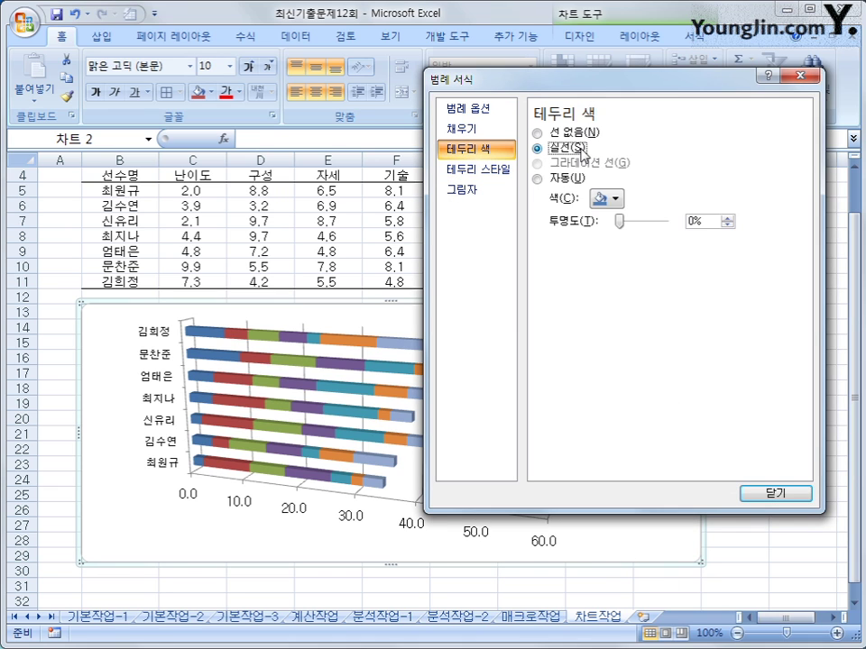
left_click(607, 198)
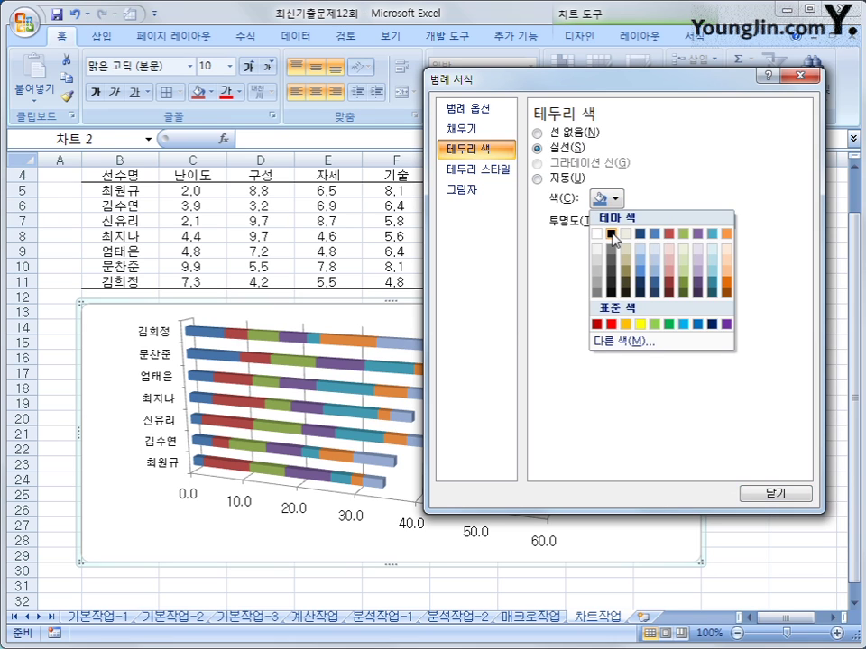
left_click(612, 234)
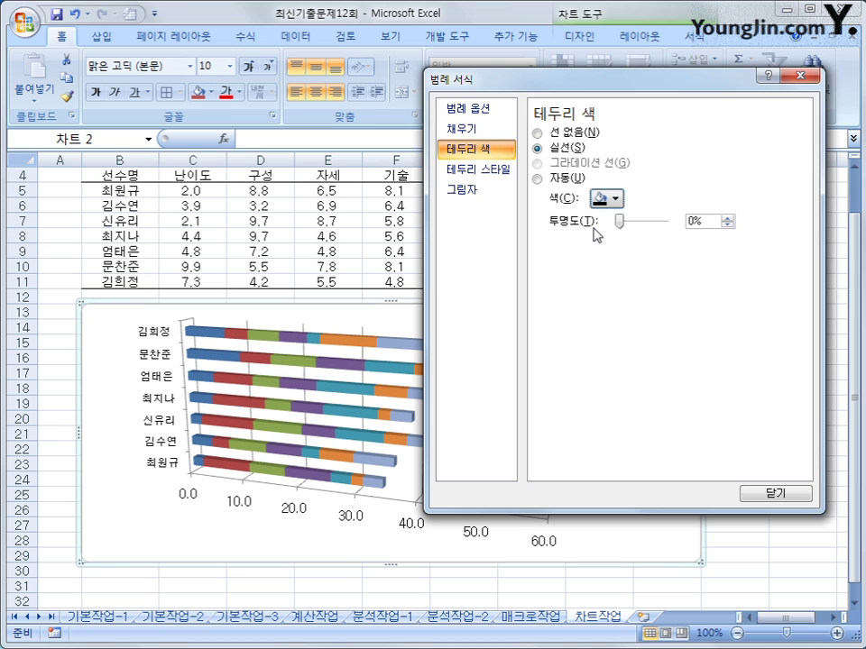
Apply the first outer (바깥쪽) shadow preset, offset diagonally to the lower right, to the chart legend.
left_click(496, 190)
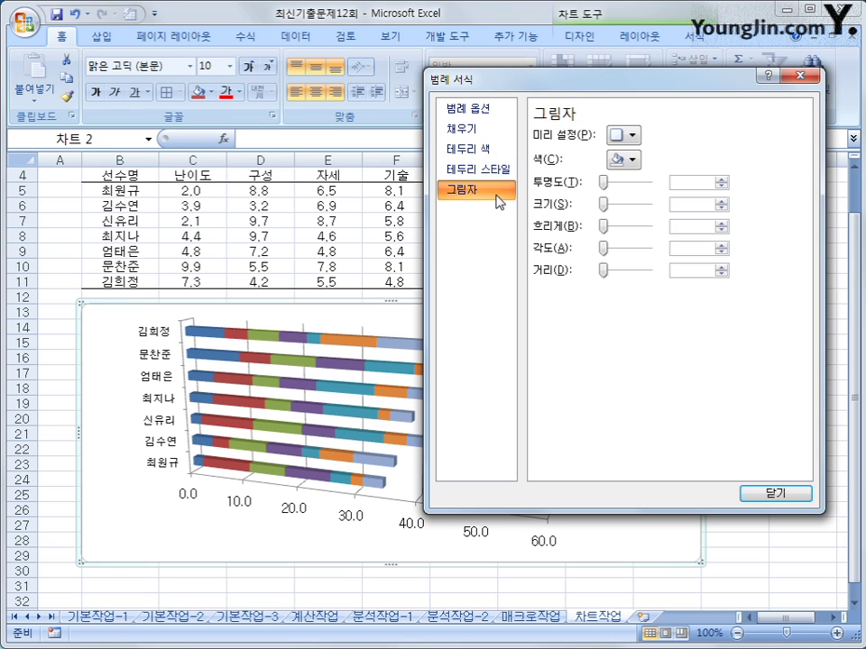
left_click(621, 137)
left_click(621, 136)
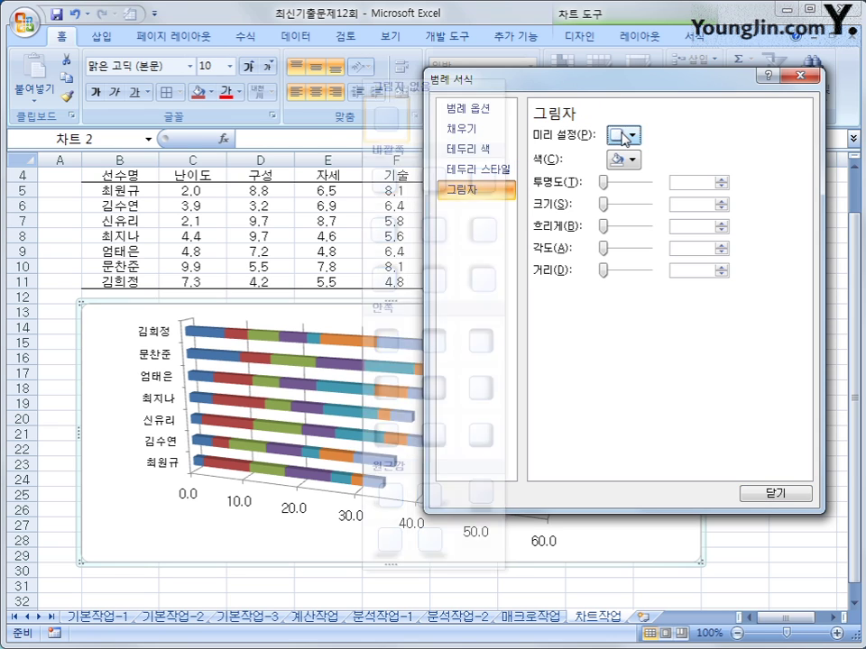
left_click(621, 136)
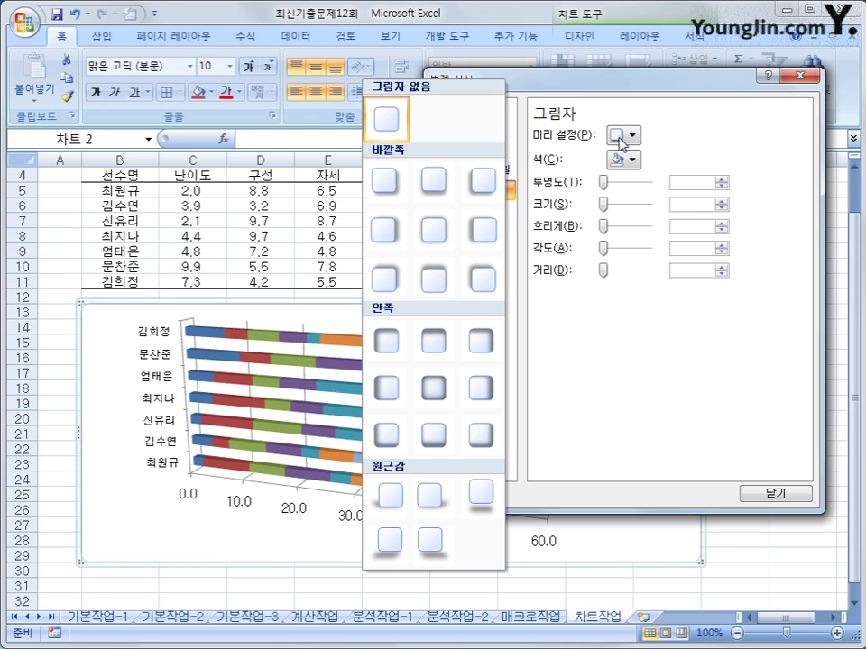
left_click(406, 181)
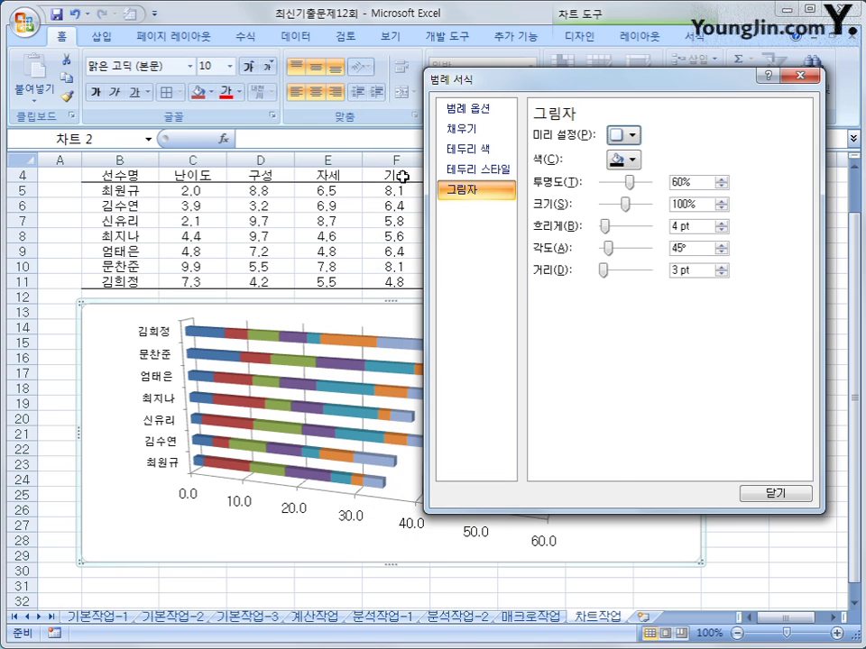
left_click(744, 493)
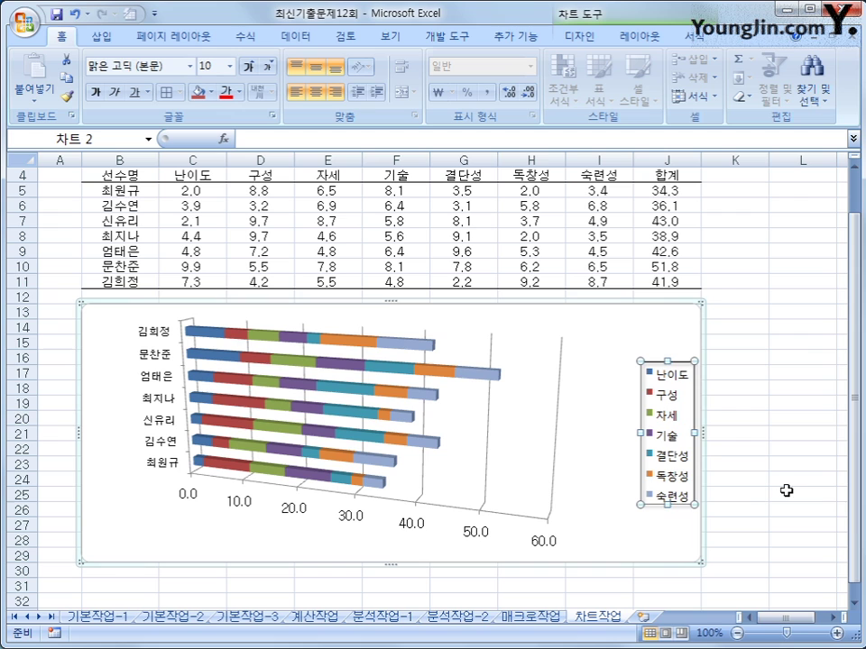
Set the chart legend's font size to 10 and deselect the chart.
right_click(689, 416)
left_click(752, 347)
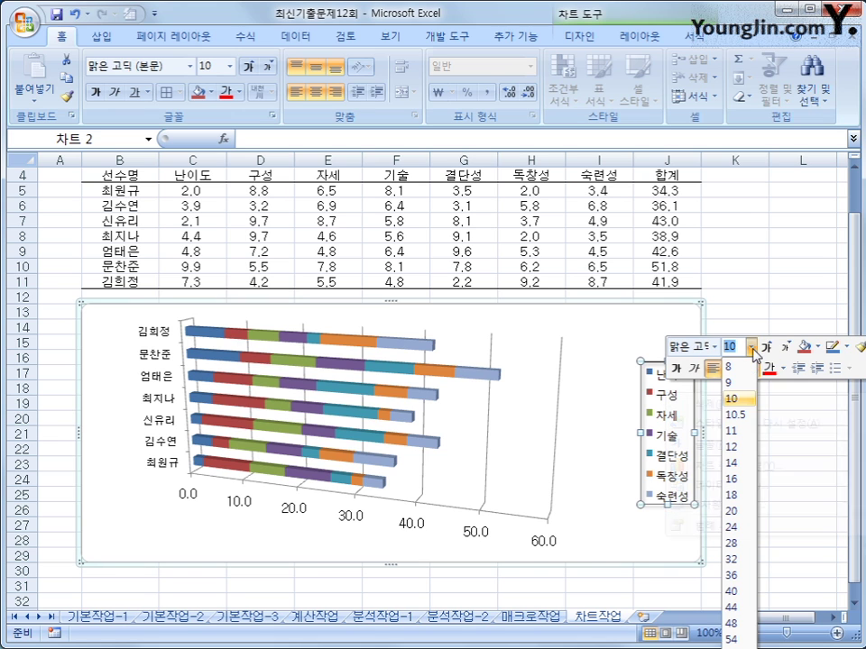
left_click(752, 347)
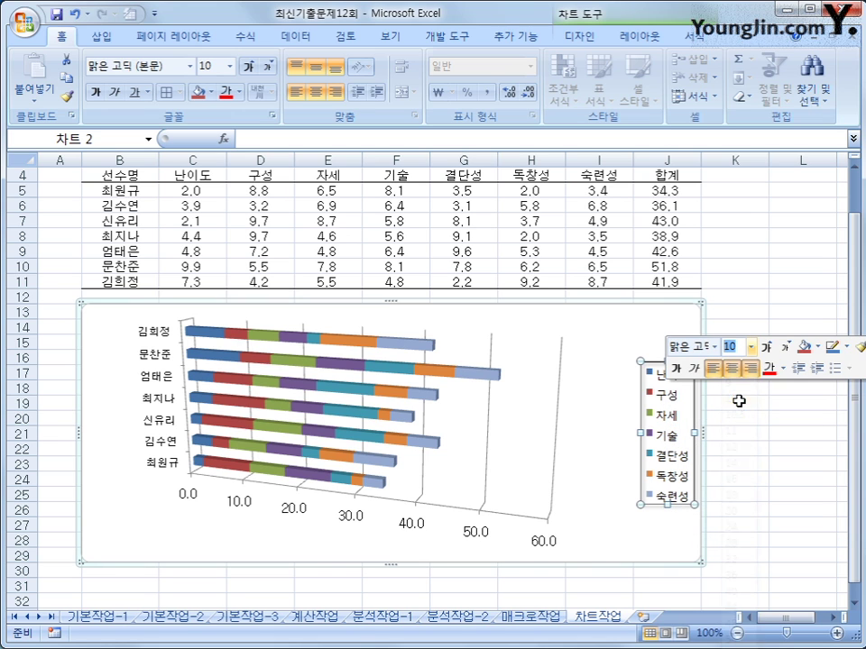
left_click(738, 446)
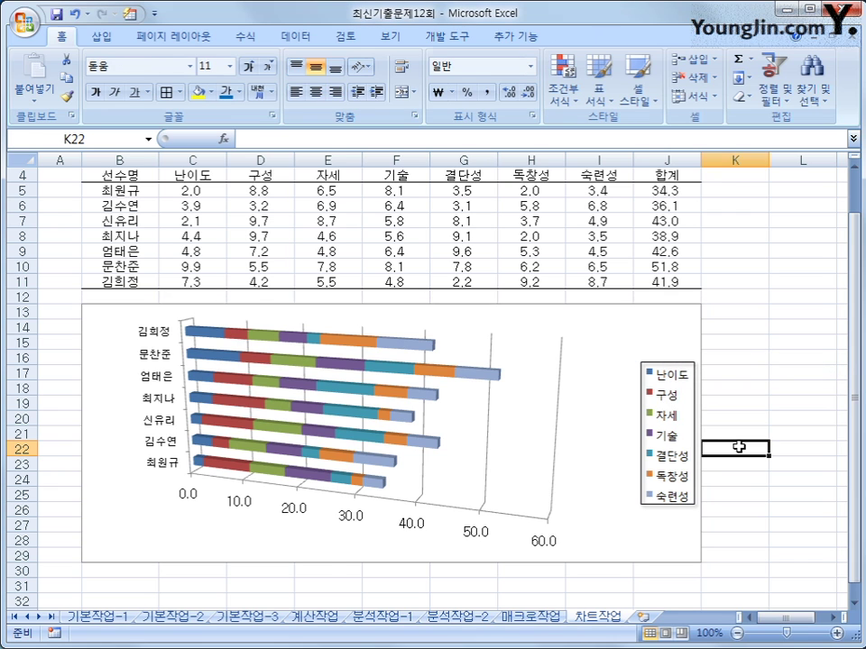
Apply the first outer (바깥쪽) shadow preset, offset diagonally to the lower right, to the chart area.
left_click(646, 326)
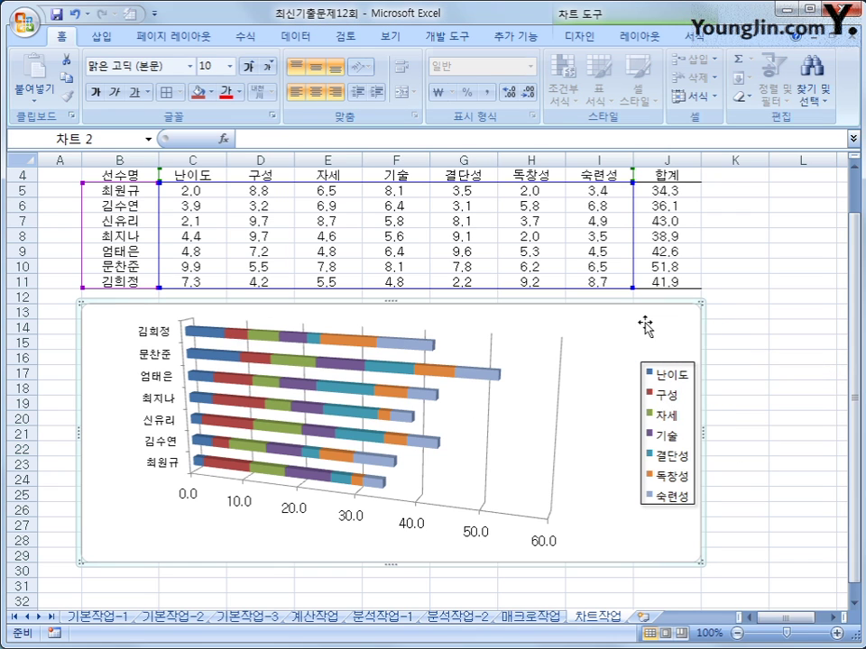
key("shift+F10")
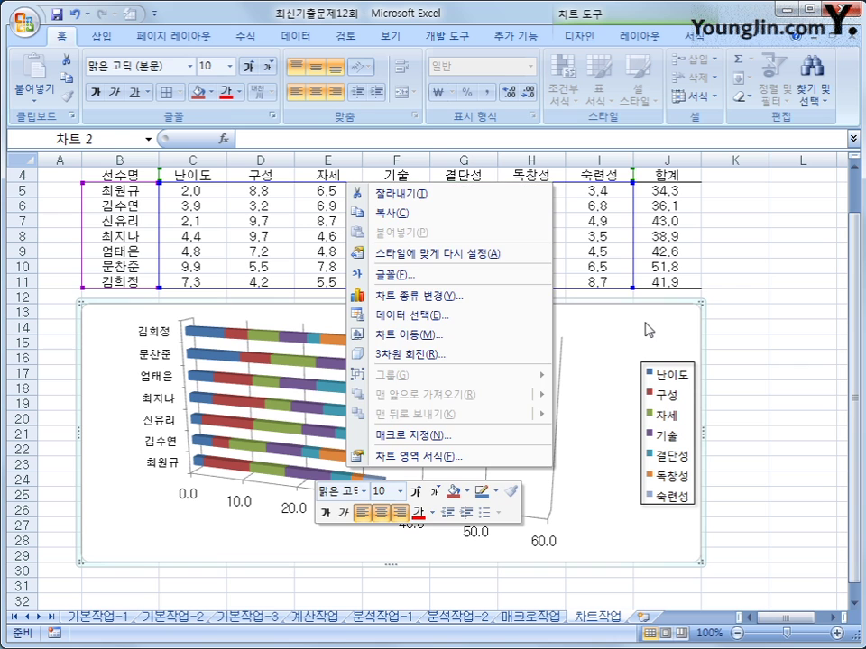
left_click(401, 461)
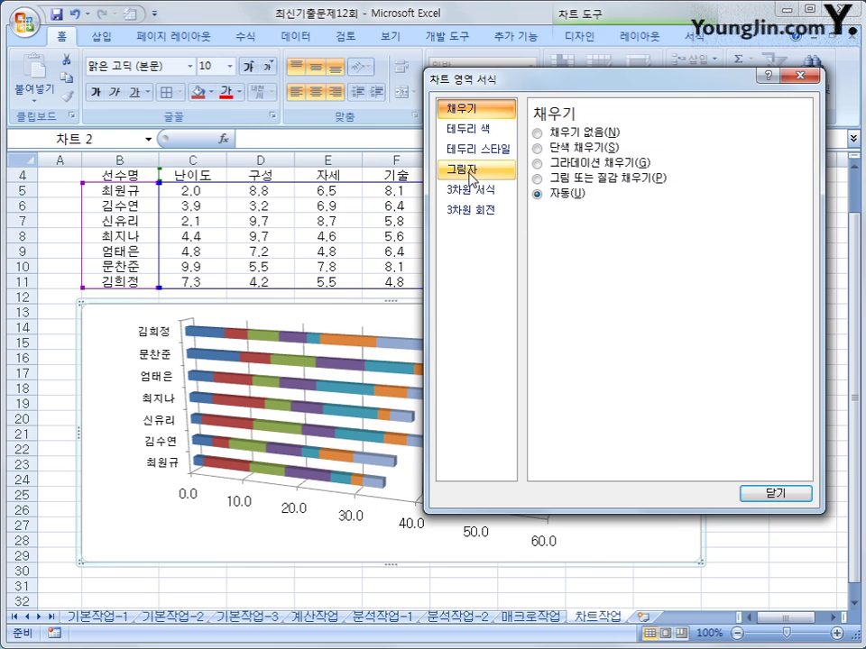
left_click(470, 171)
left_click(634, 137)
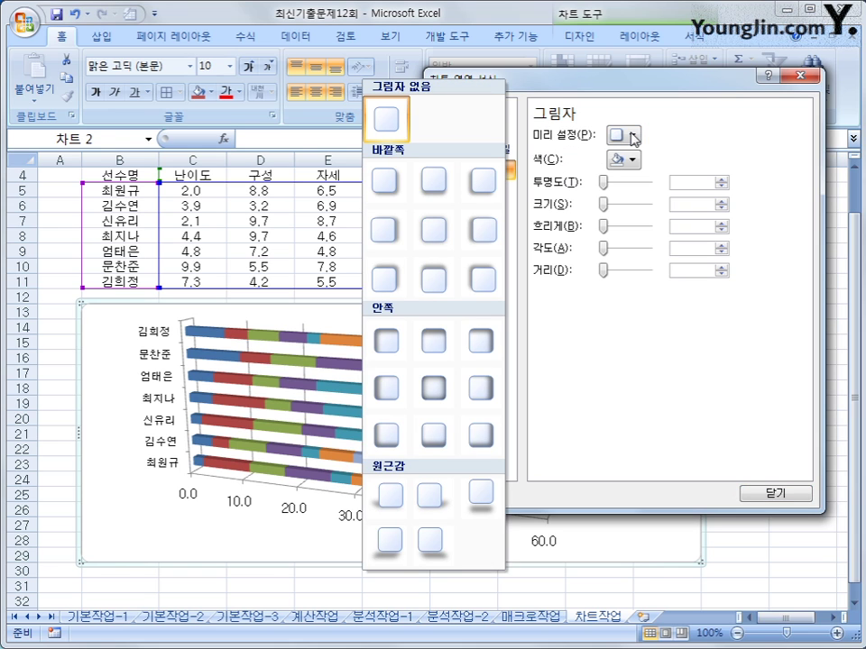
left_click(383, 181)
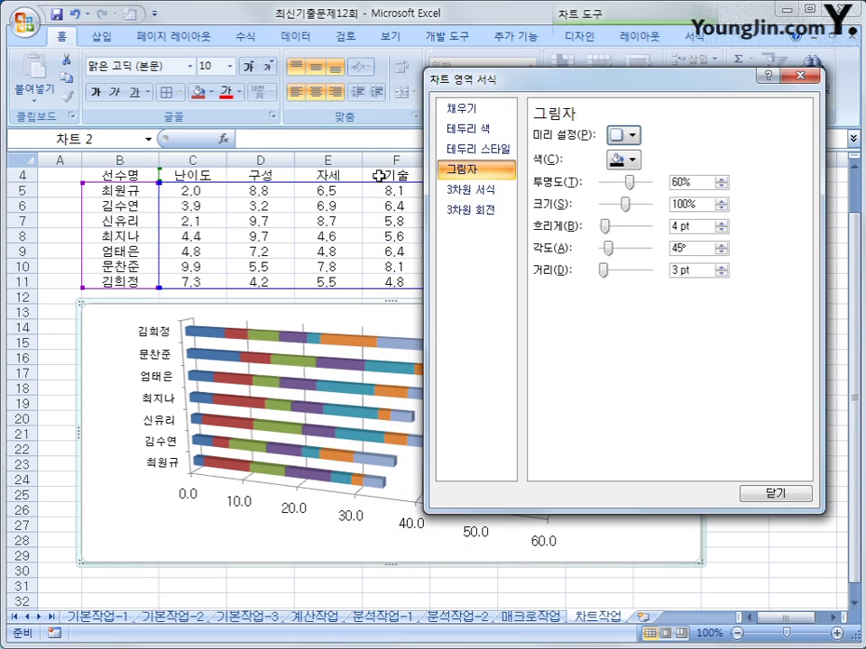
Give the chart area border rounded corners (둥근 모서리) and deselect the chart.
left_click(501, 149)
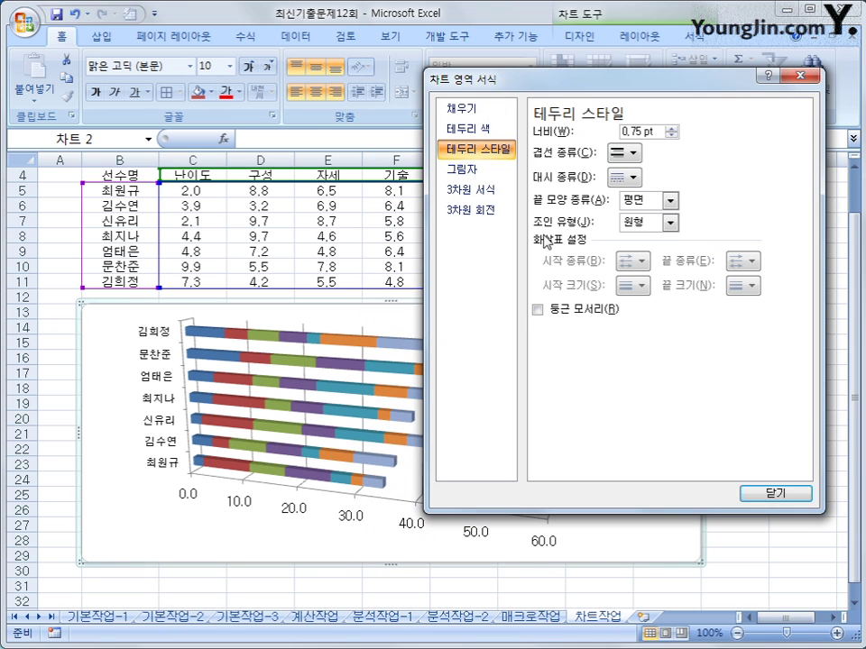
left_click(561, 310)
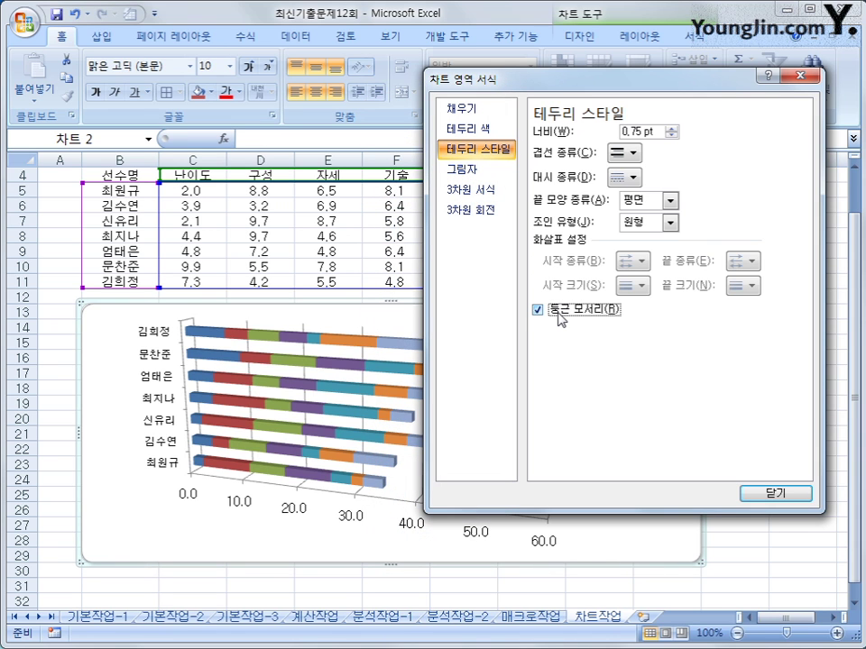
left_click(768, 493)
left_click(777, 566)
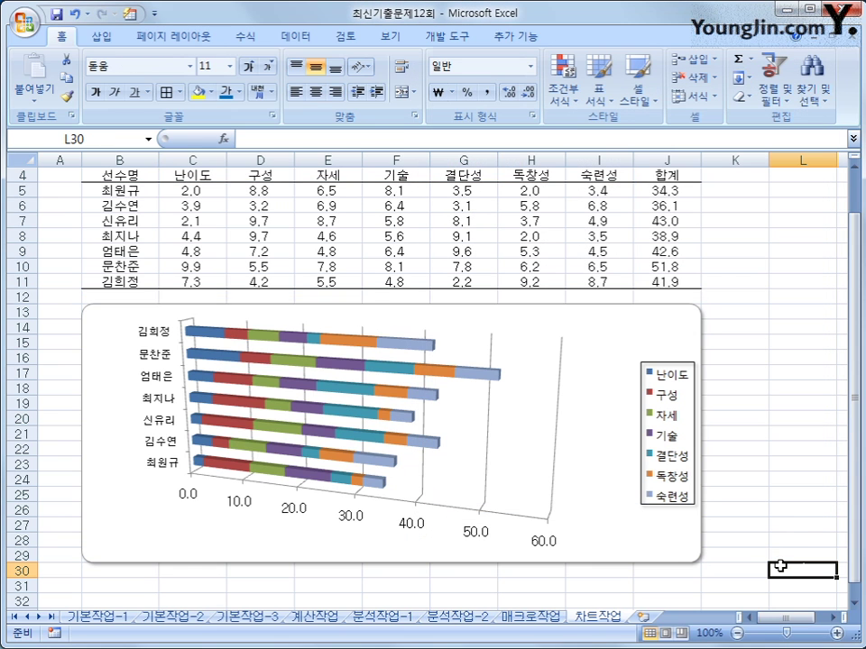